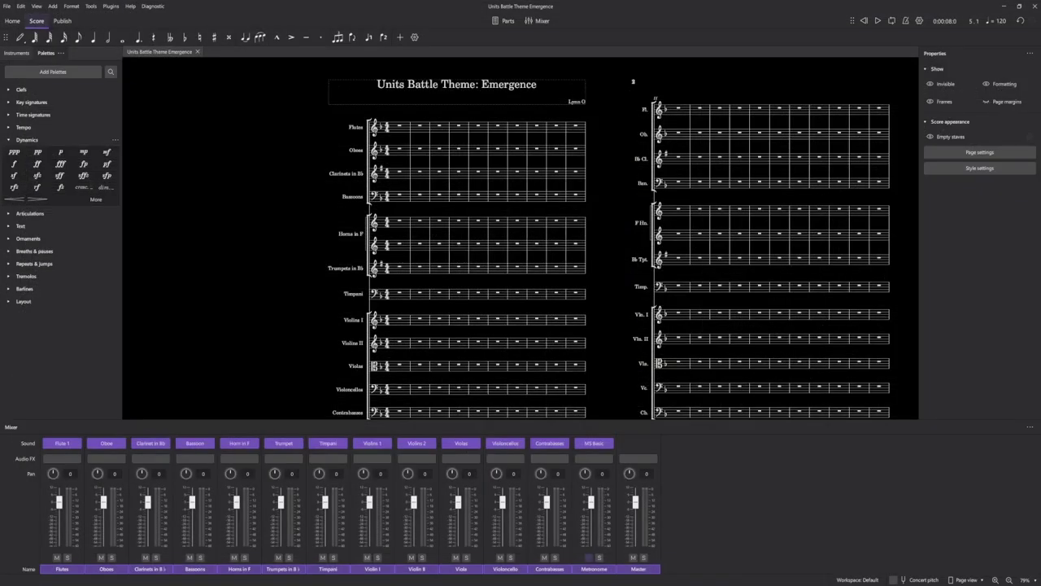
Look over the empty score's title, instrument staves and page layout.
scroll(575, 92, "up", 5)
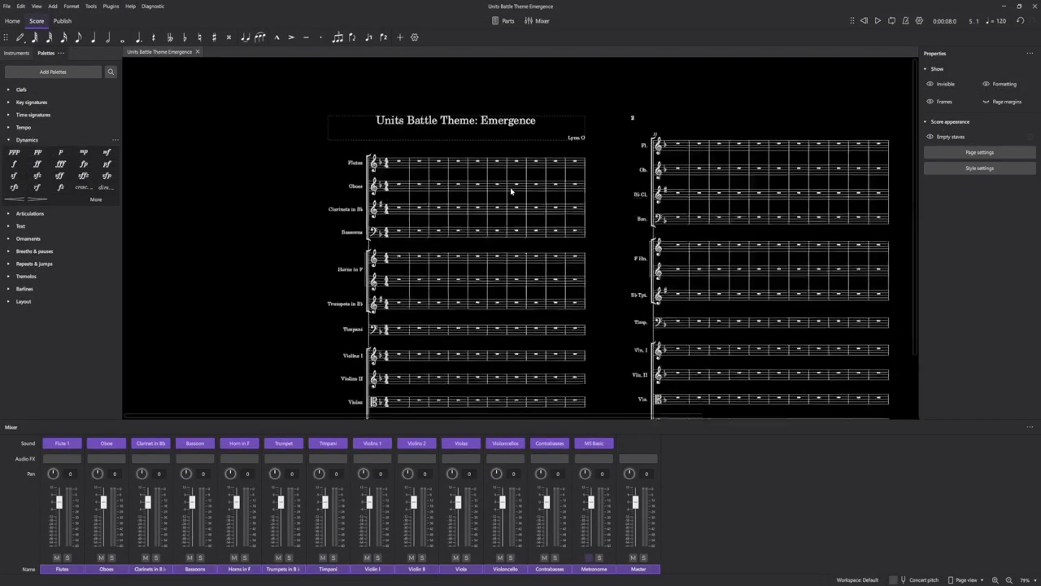
scroll(391, 149, "up", 3)
scroll(419, 149, "down", 5)
scroll(377, 218, "up", 3)
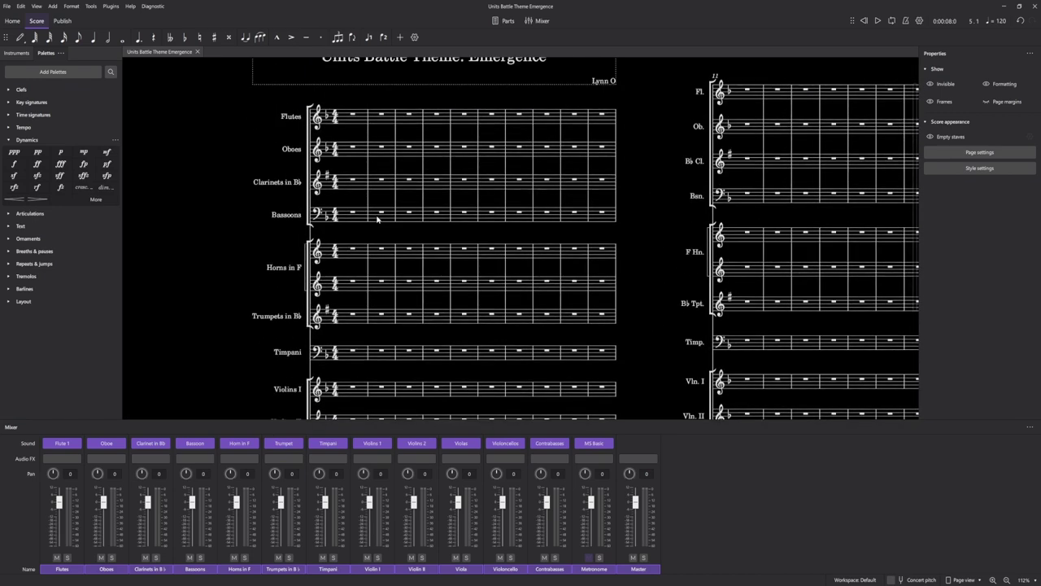
scroll(390, 222, "down", 2)
scroll(488, 235, "down", 3)
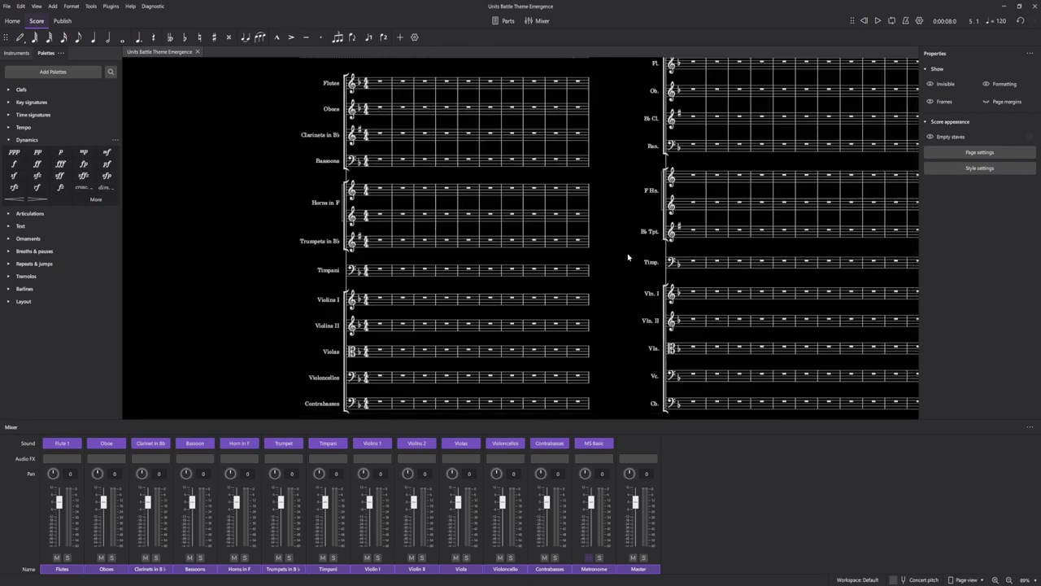
scroll(602, 257, "down", 4)
left_click_drag(632, 240, 673, 269)
scroll(564, 230, "up", 5)
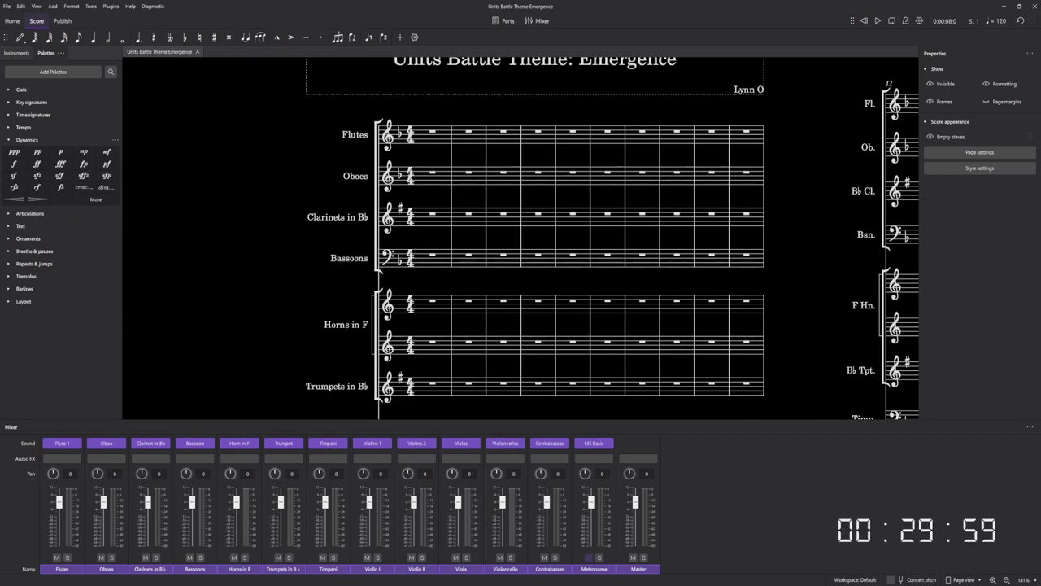
Enter quarter notes A, B♭ and A on the first three beats of the Violoncellos' first measure and play them back.
scroll(551, 314, "up", 1)
scroll(552, 314, "down", 5)
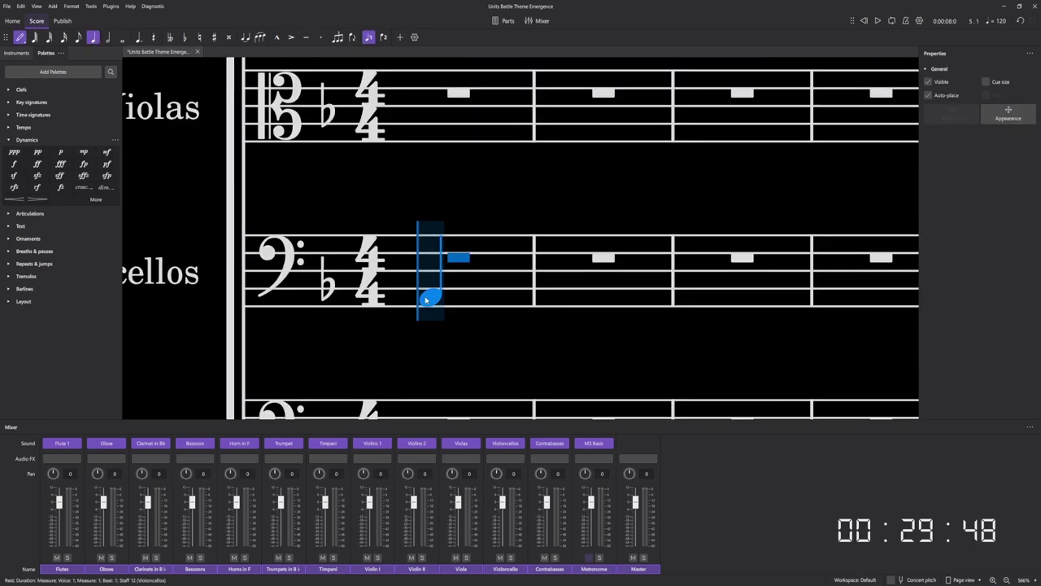
left_click(430, 296)
left_click(482, 279)
left_click(536, 289)
key("Escape")
left_click_drag(539, 290, 533, 302)
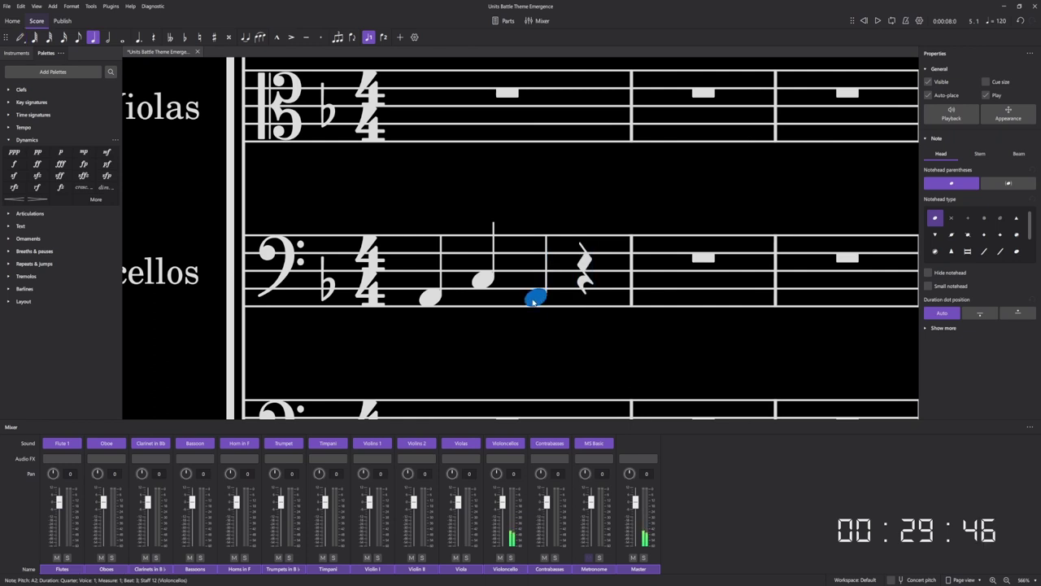
key("space")
key("space")
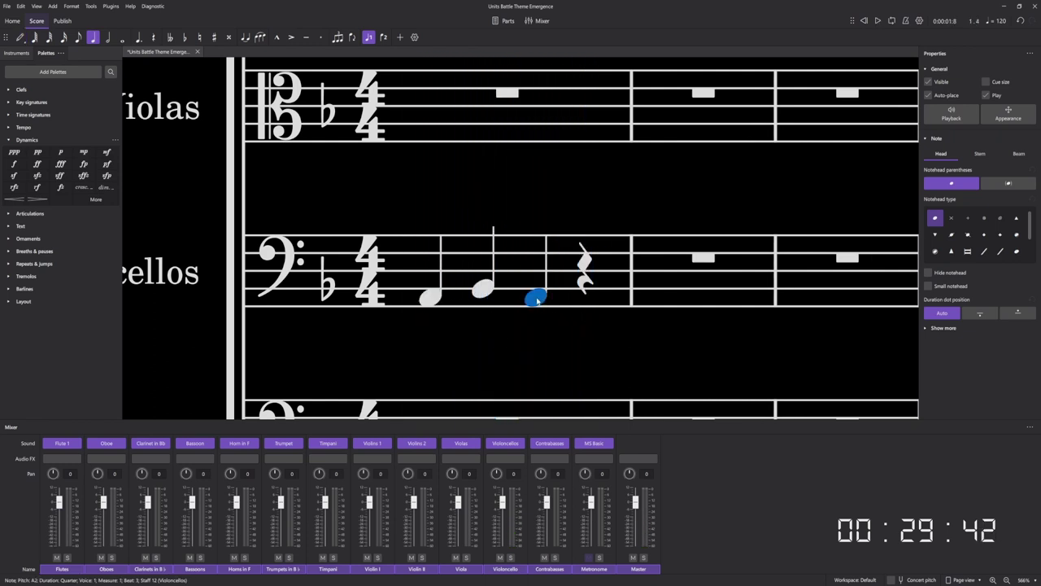
Move the three cello quarter notes to beats 2 to 4 with staccato dots and play the measure back.
left_click(430, 298, "shift")
key("Delete")
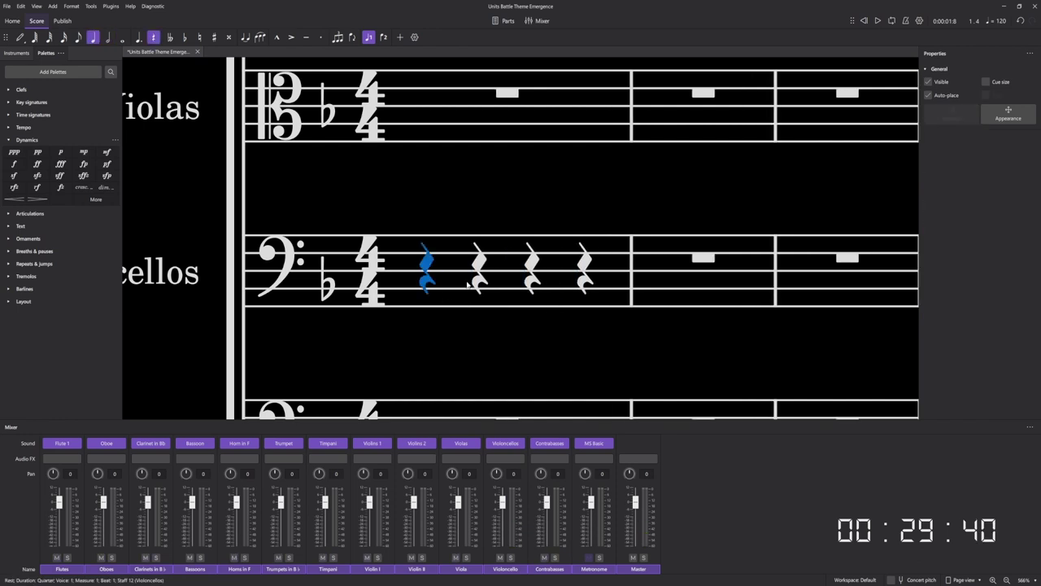
key("ctrl+z")
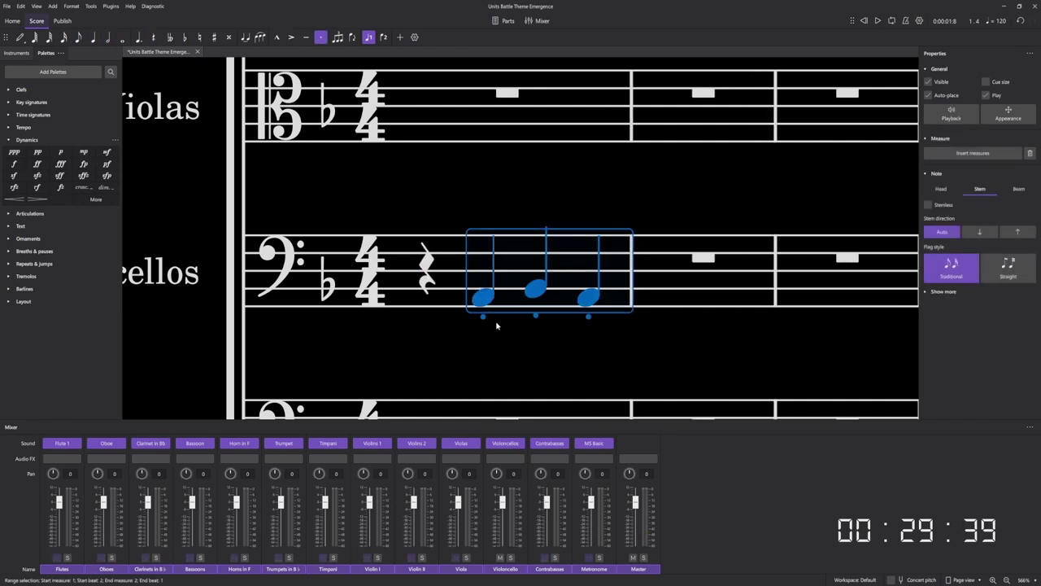
left_click(458, 339)
key("space")
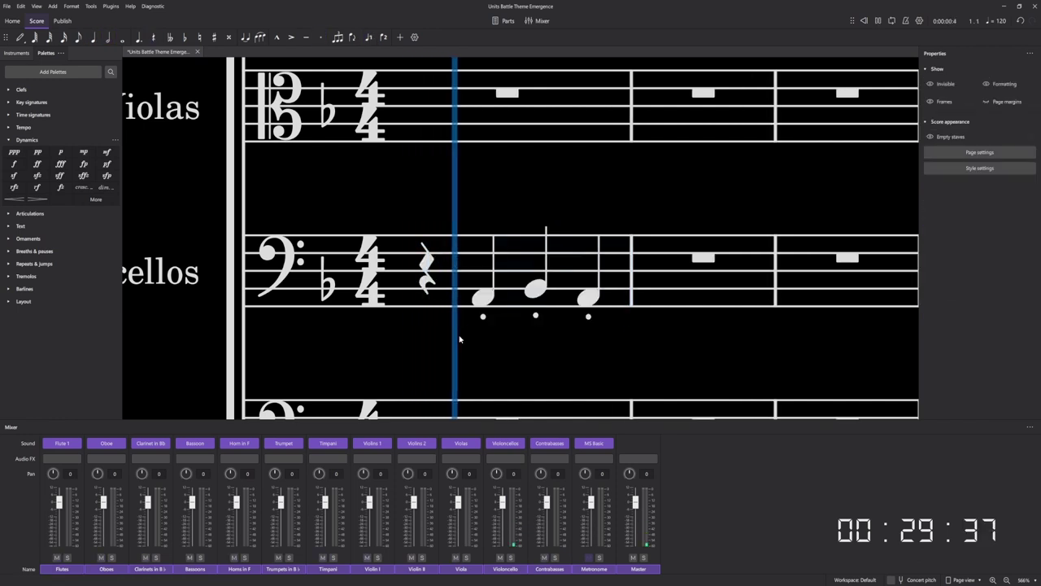
key("space")
Rework the first cello measure into a staccato pattern of quarter A and eighths A–B♭, stated twice, and play it back.
left_click(533, 298)
key("4")
key("n")
left_click(596, 290)
key("Escape")
left_click(403, 290)
key("space")
left_click(455, 352)
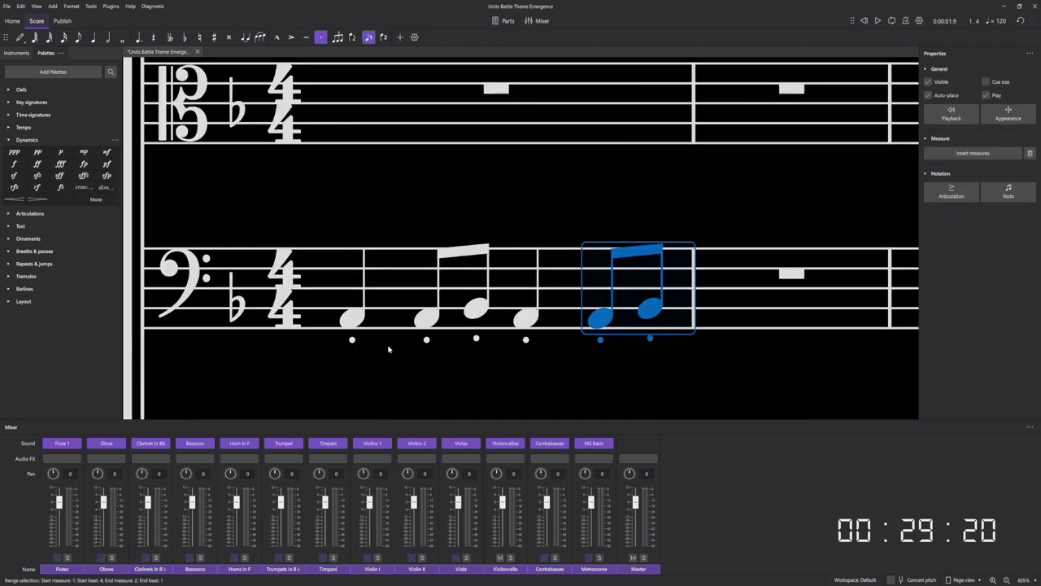
left_click(402, 360)
key("space")
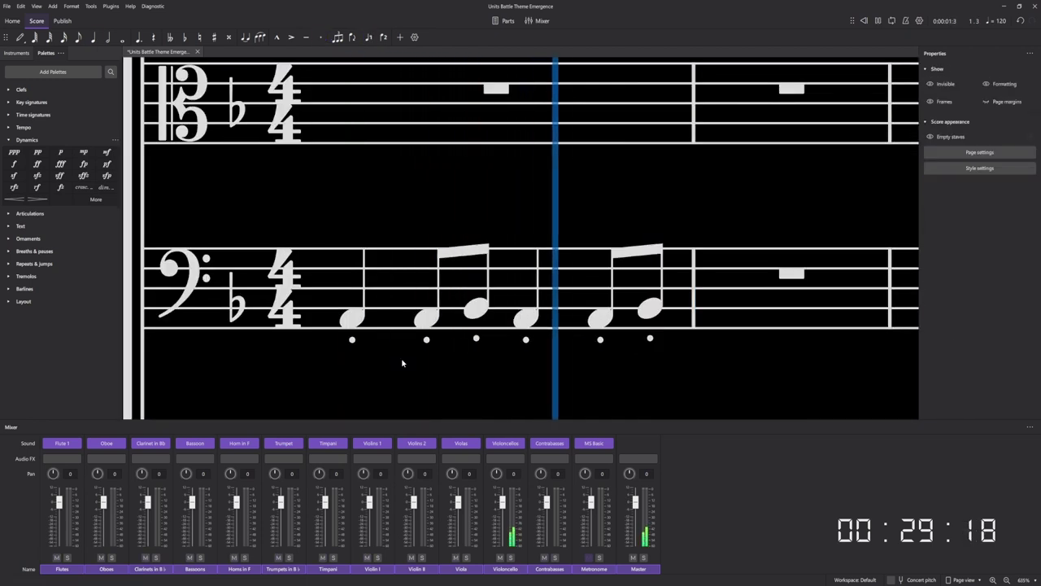
key("space")
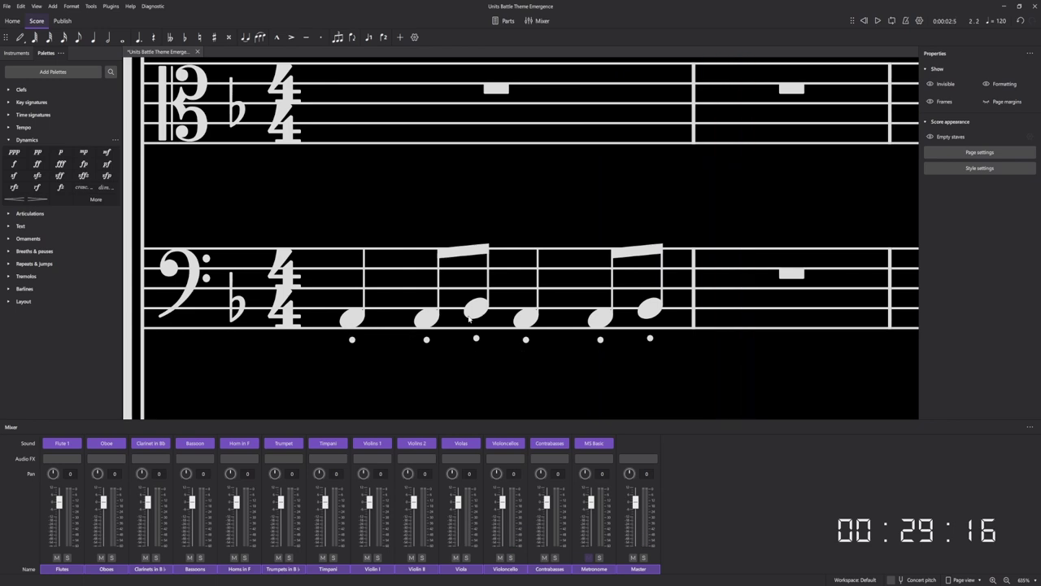
Copy the first cello measure into measure 2 and play both measures back.
double_click(468, 319)
key("ctrl+c")
left_click(742, 300)
key("ctrl+v")
scroll(684, 336, "down", 2)
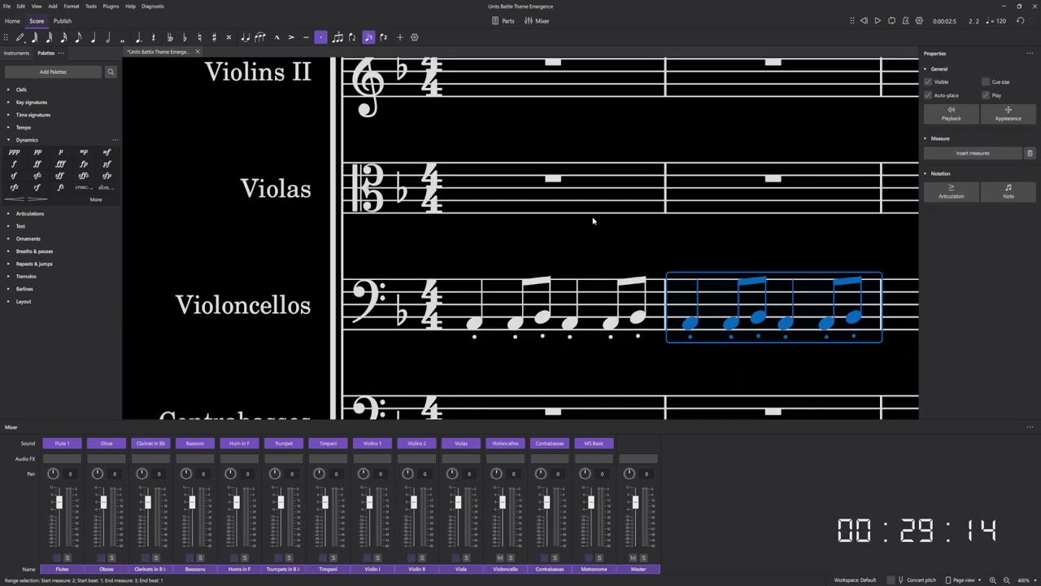
left_click(592, 208)
left_click(597, 249)
key("space")
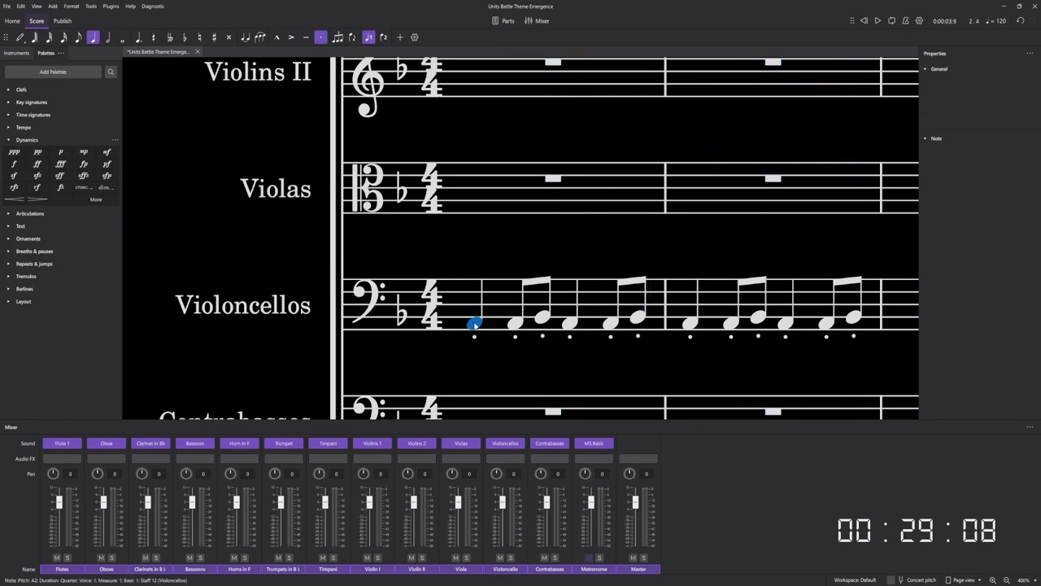
left_click(528, 360)
key("space")
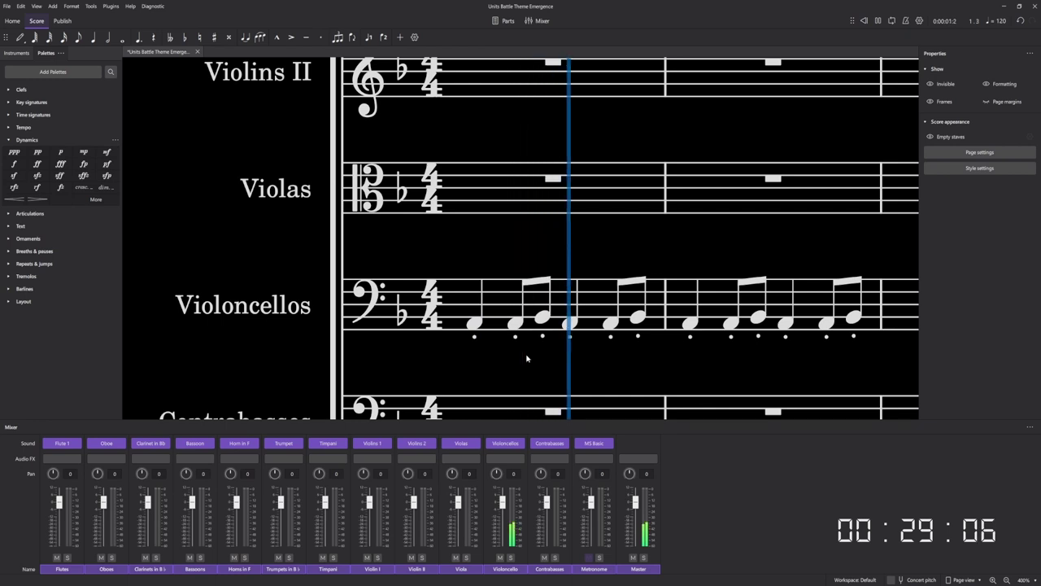
key("space")
Replace the last two eighth notes of the first cello measure with a quarter note A and copy the measure over measure 2.
left_click(609, 326)
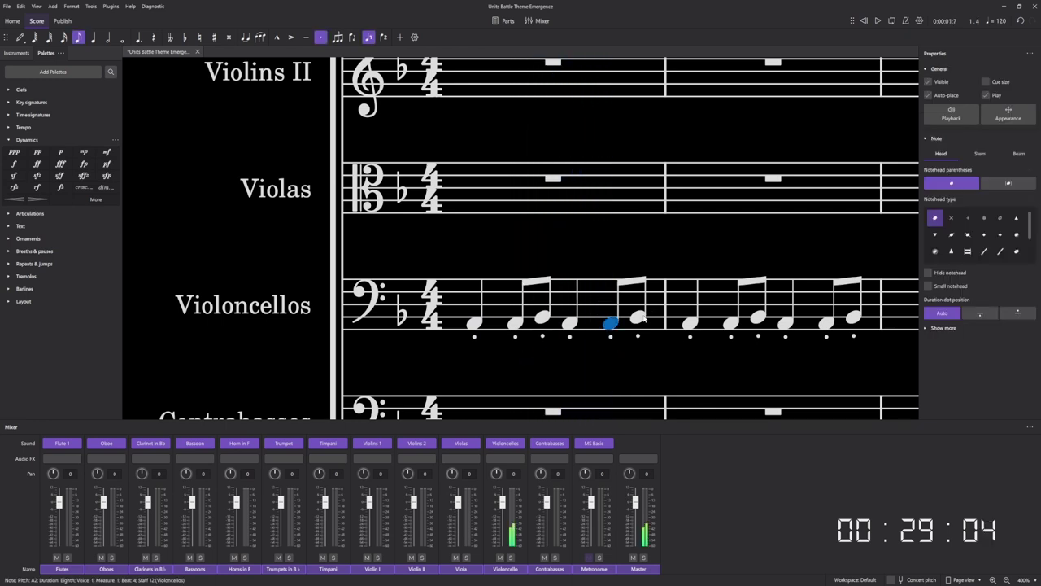
left_click(640, 317, "shift")
key("Delete")
left_click(573, 325)
left_click(612, 315)
key("a")
left_click(810, 328)
key("ctrl+v")
Add staccato to the beat-4 quarter notes in both cello measures and play the passage back.
left_click(511, 197)
key("space")
left_click(535, 257)
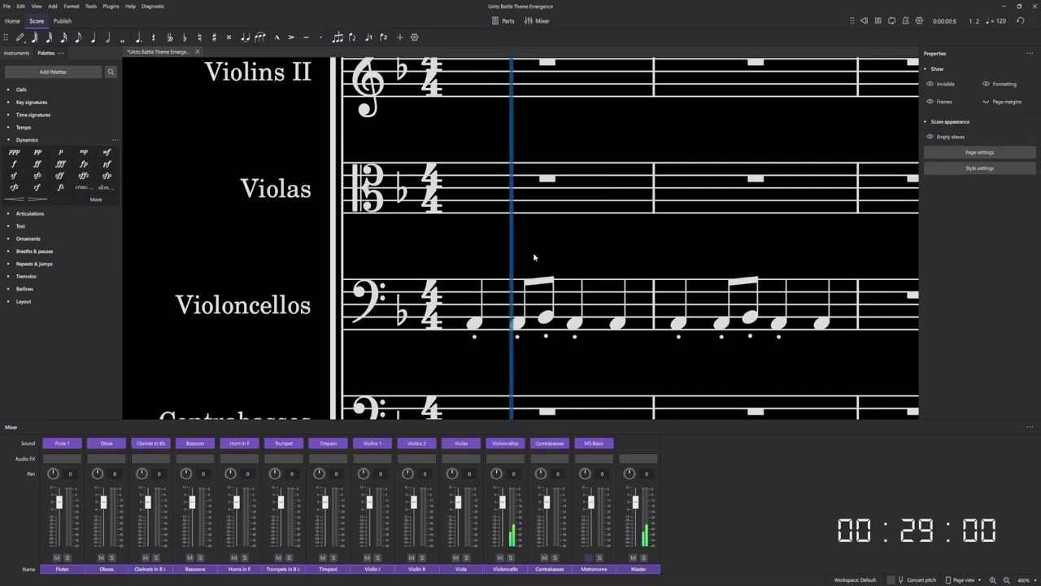
key("space")
left_click(617, 323)
scroll(824, 326, "down", 4)
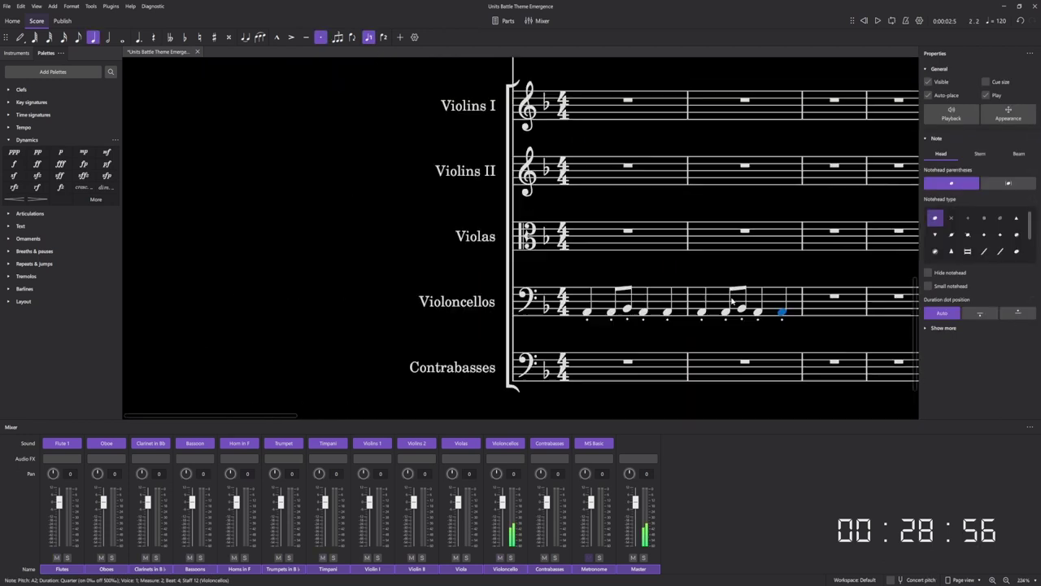
left_click(649, 256)
key("space")
key("Escape")
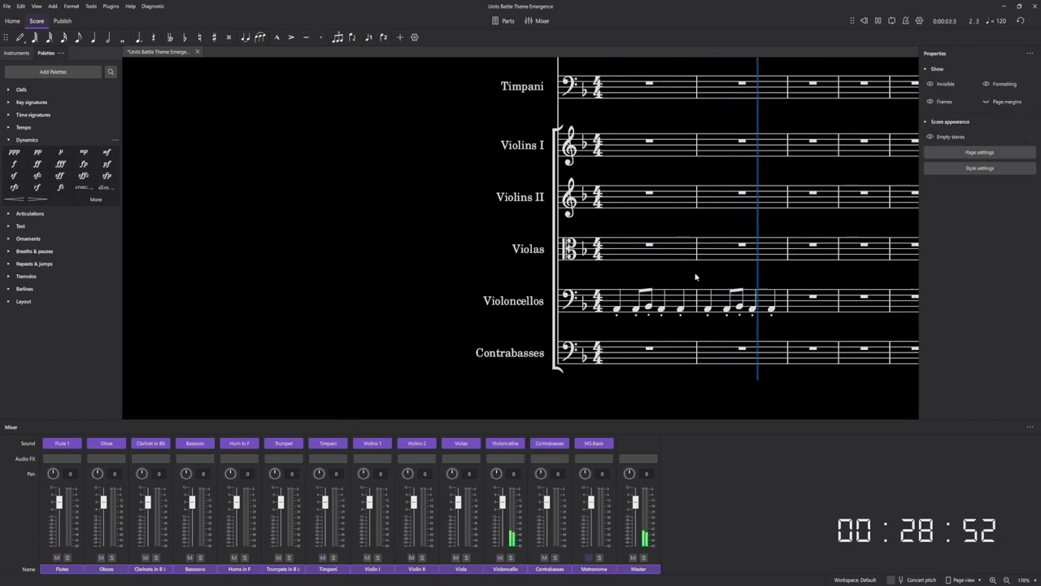
Copy cello measures 1 and 2 into measures 3 and 4.
left_click(771, 308)
key("ctrl+shift+Left")
key("ctrl+shift+Left")
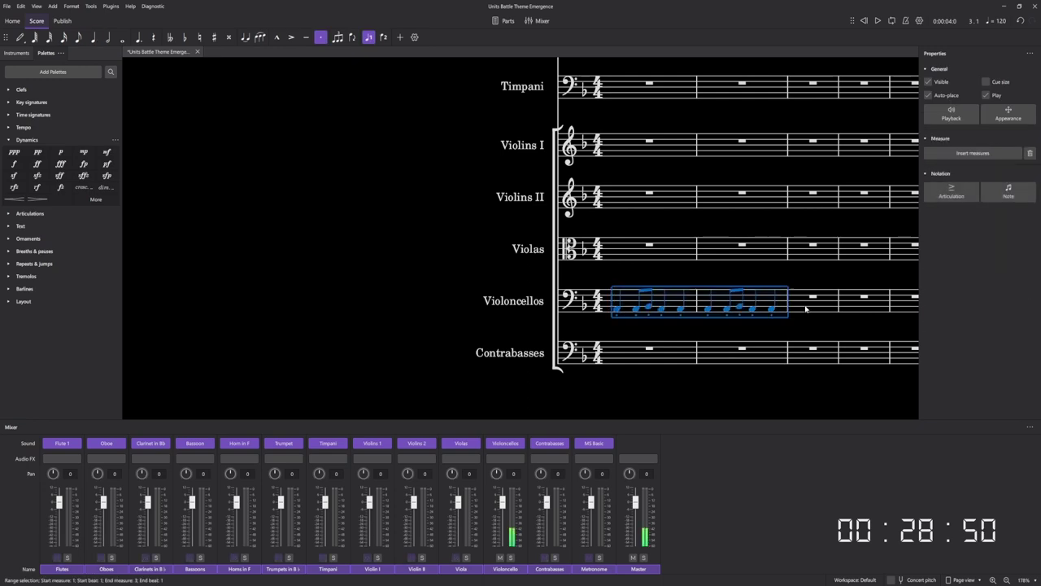
key("ctrl+c")
left_click(811, 308)
key("ctrl+v")
key("Escape")
scroll(663, 323, "up", 2)
scroll(662, 332, "down", 4)
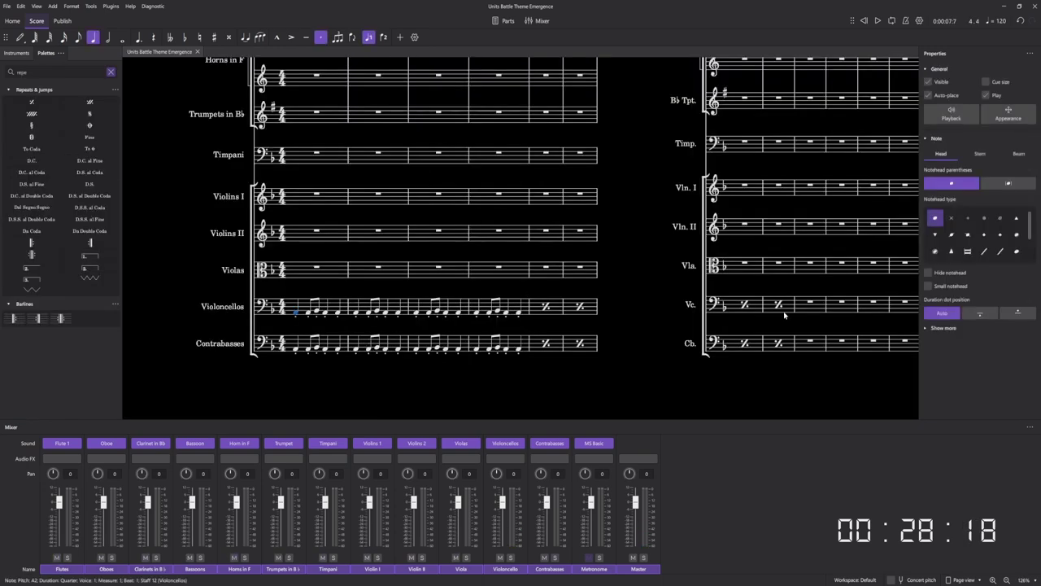
Copy measures 1 to 8 of the Violoncellos into the Bassoons staff, starting at measure 1.
left_click(780, 307, "shift")
key("ctrl+c")
scroll(617, 295, "up", 5)
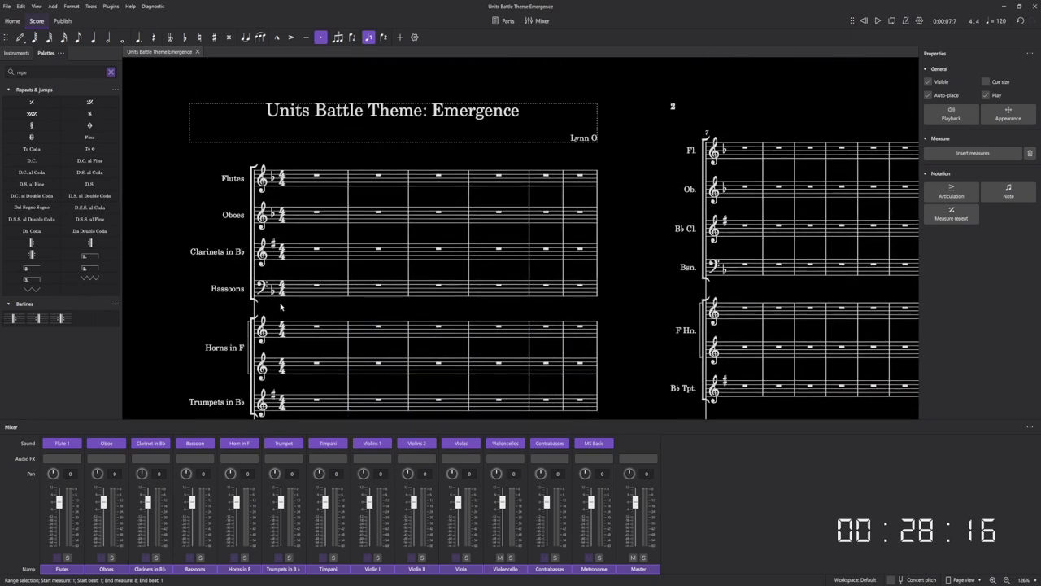
left_click(316, 290)
key("ctrl+v")
Paste the eight-measure pattern into the lower Horns in F staff and lower it by an octave.
left_click(319, 331)
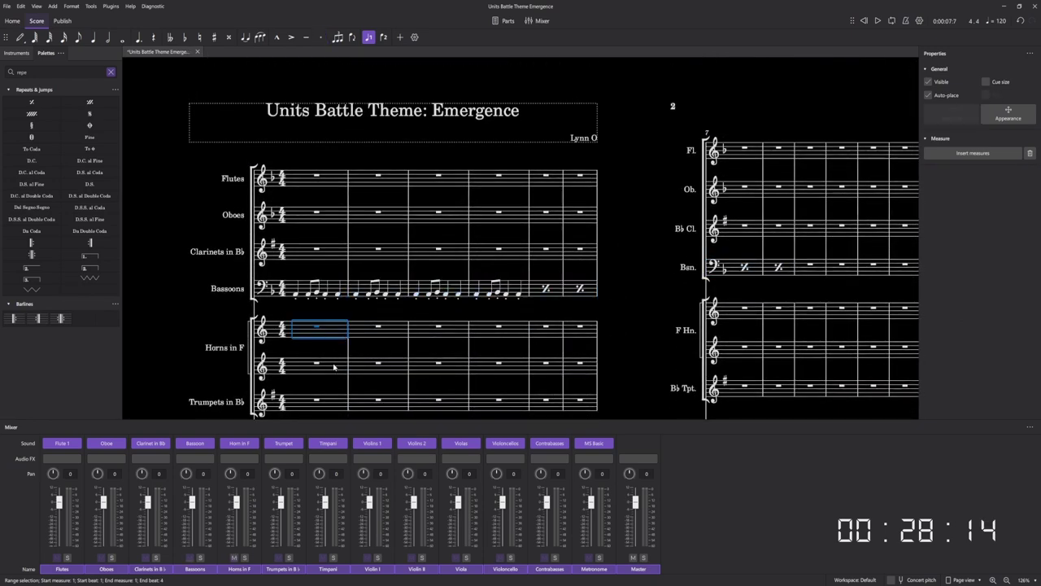
scroll(333, 367, "down", 2)
key("ctrl+v")
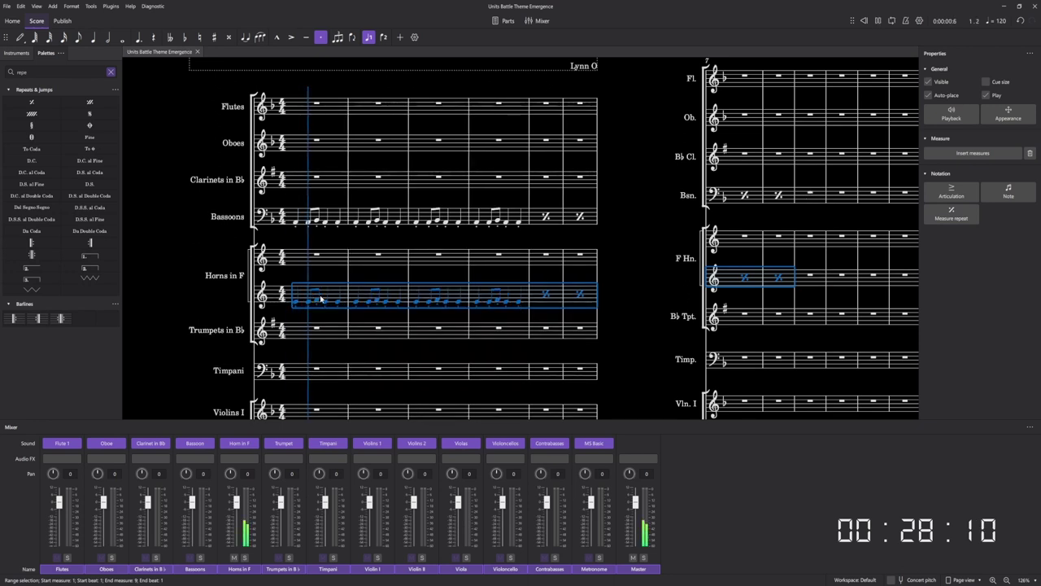
key("space")
key("ctrl+Down")
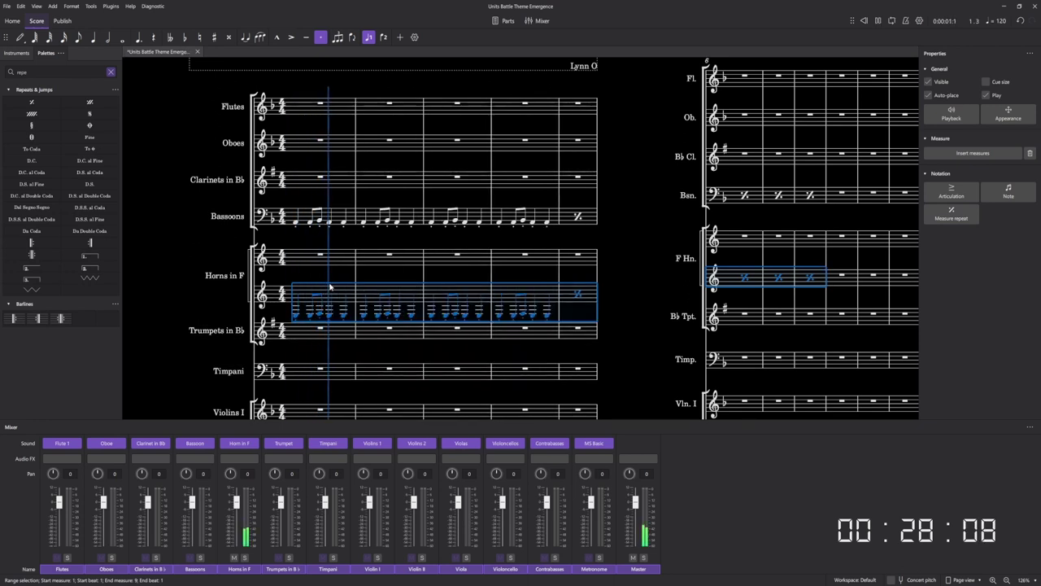
Save the score and play it back from the beginning.
key("ctrl+s")
key("Escape")
key("space")
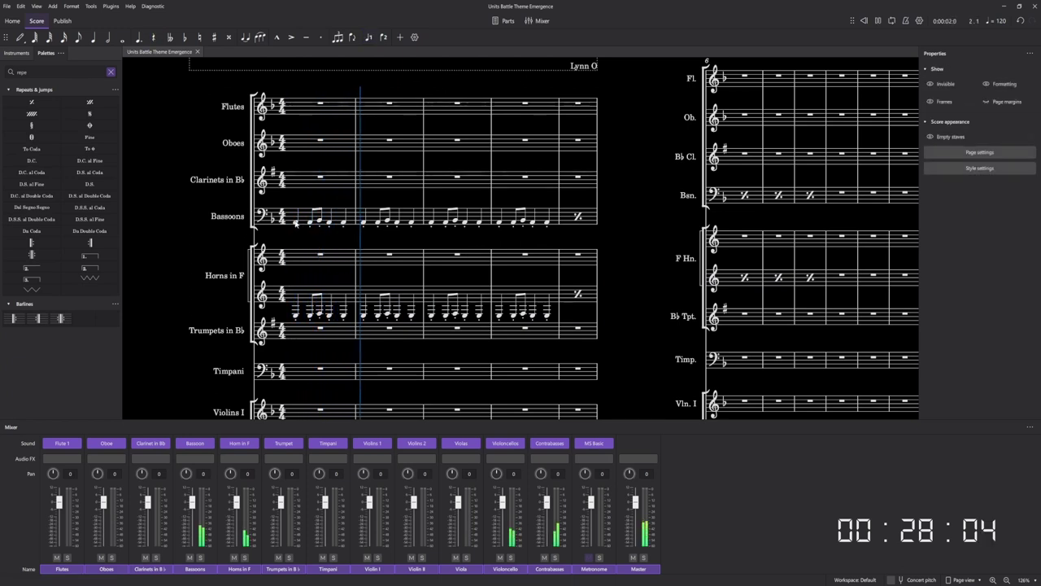
key("space")
Transpose measures 1 to 8 of the Bassoons down a perfect fourth so the pattern starts on E.
left_click(296, 224)
left_click(812, 198, "shift")
key("ctrl+Down")
key("ctrl+z")
scroll(295, 255, "up", 10)
scroll(533, 218, "up", 3)
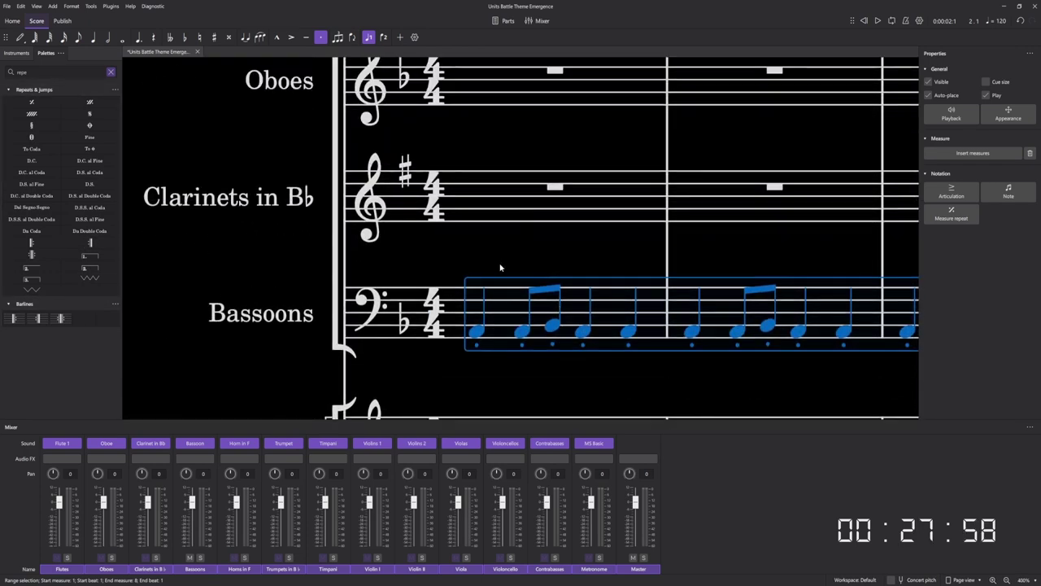
left_click_drag(480, 334, 480, 317)
key("Up")
key("ctrl+Down")
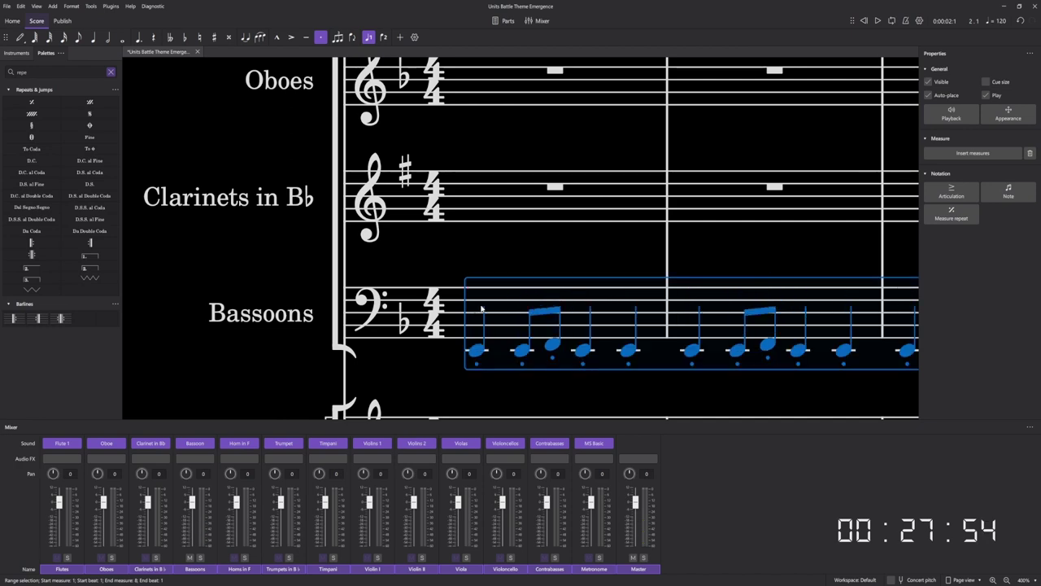
Play back the opening to check how the lowered bassoon line sounds with the horns and low strings.
left_click(501, 267)
key("space")
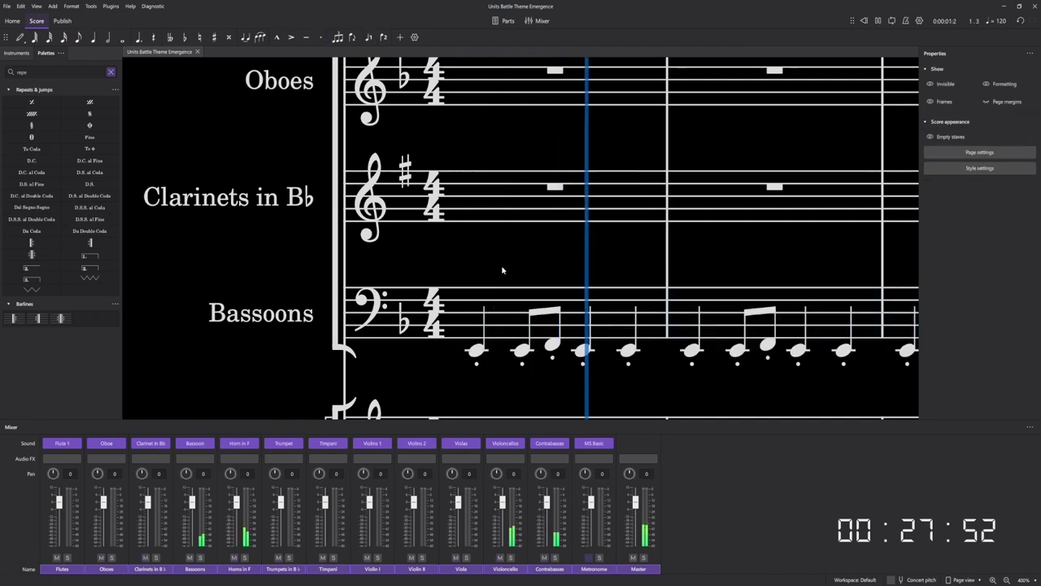
scroll(547, 275, "down", 2)
scroll(547, 275, "down", 3)
scroll(586, 298, "down", 3)
scroll(582, 301, "down", 4)
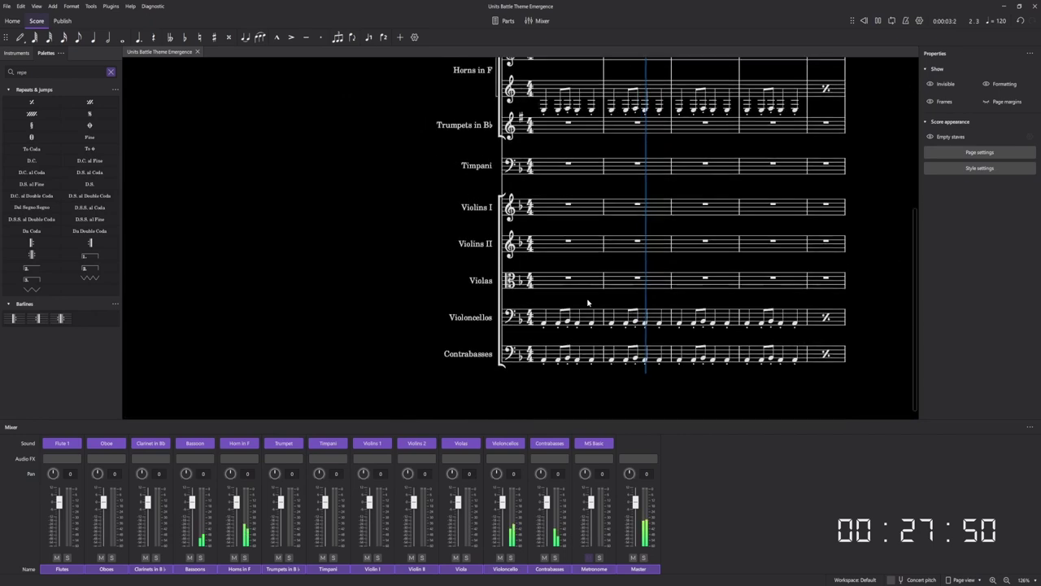
scroll(745, 370, "up", 3)
key("space")
Raise measures 1 to 8 of the Contrabasses by seven semitones so the pattern starts on E.
left_click(444, 358)
left_click_drag(674, 379, 315, 358)
left_click(760, 330, "shift")
scroll(314, 344, "up", 7)
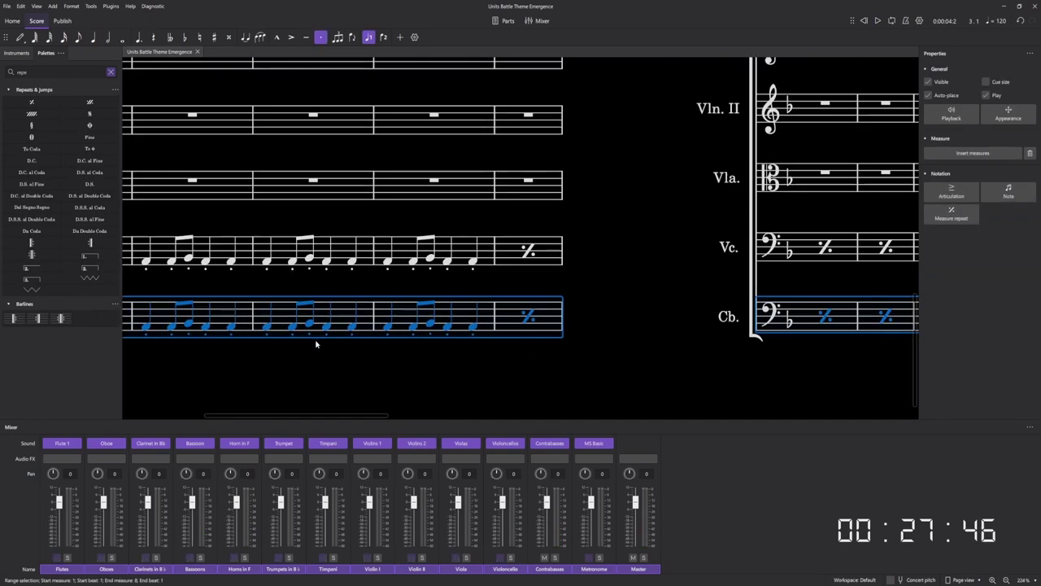
scroll(389, 366, "up", 4)
key("Up")
key("Up")
key("Up")
key("Up")
key("Up")
key("Up")
key("Up")
Play back the opening to check the raised contrabass line and review both score pages.
key("space")
left_click(416, 259)
scroll(415, 259, "down", 6)
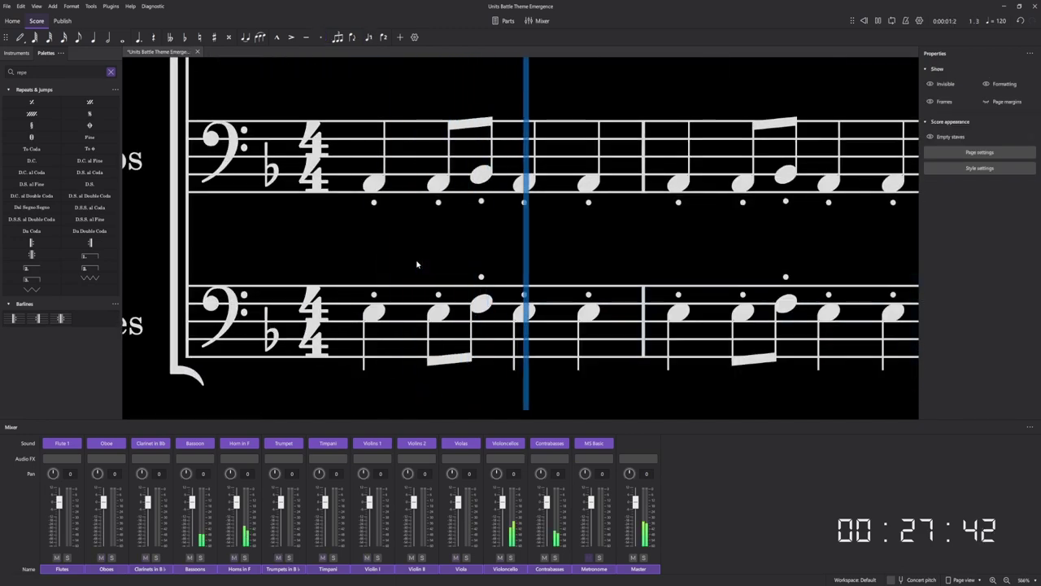
scroll(537, 288, "down", 6)
scroll(537, 289, "down", 4)
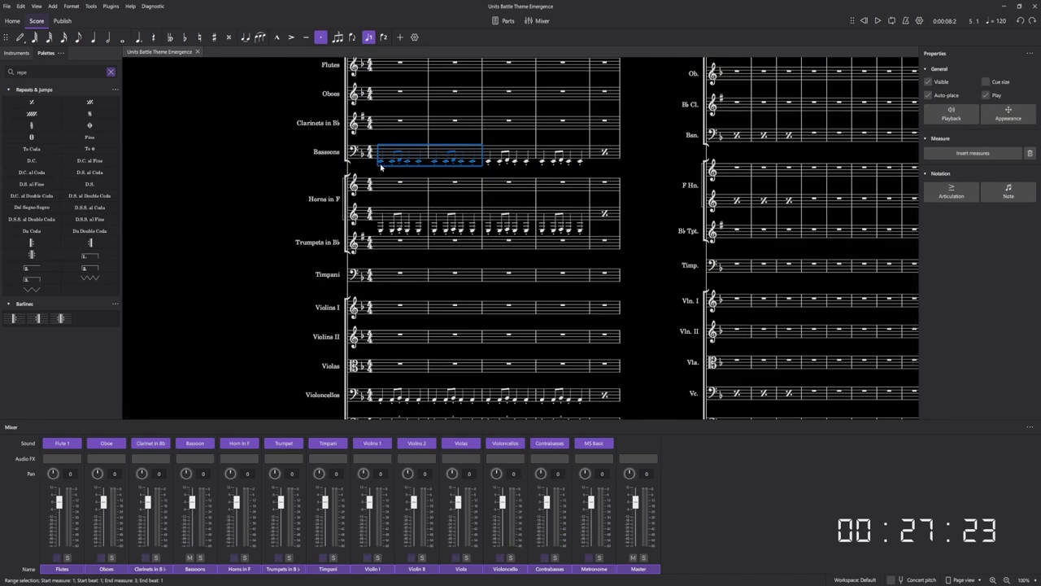
key("Escape")
scroll(623, 156, "down", 3)
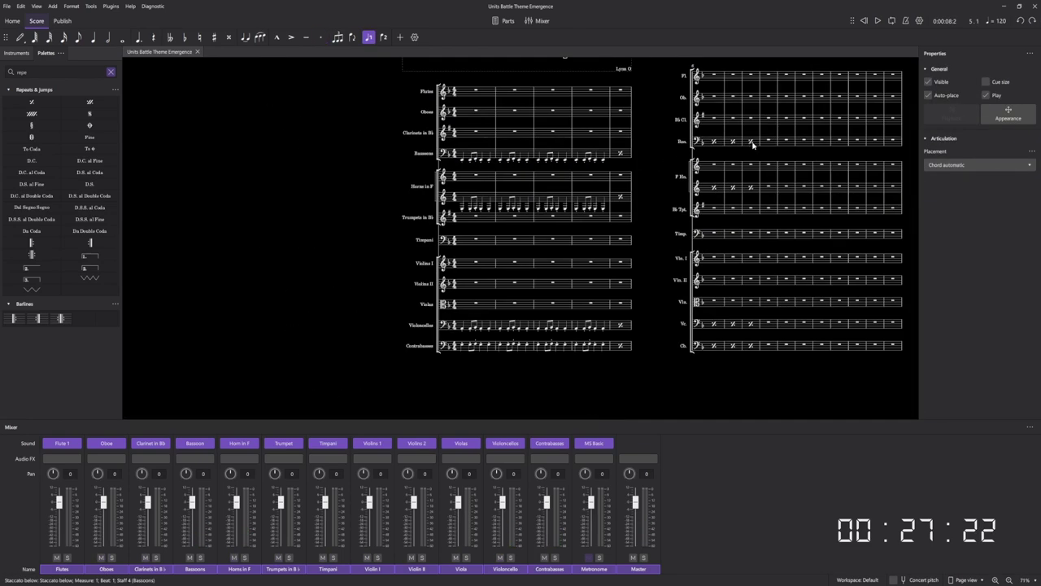
Clear the ostinato and its repeat signs from measures 1 to 8 of the Bassoons.
left_click(751, 142)
left_click(462, 160)
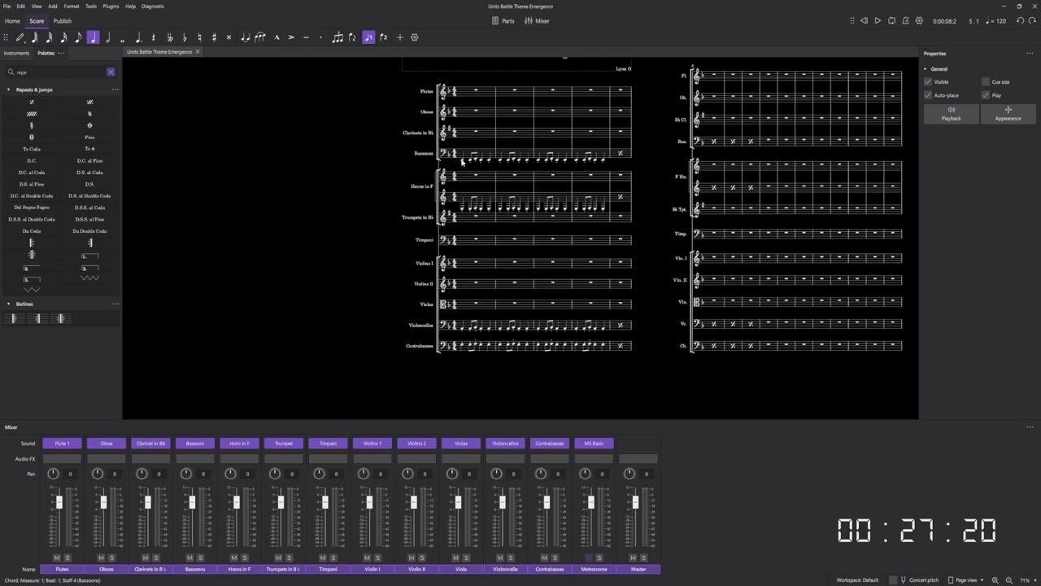
left_click(817, 143, "shift")
key("Delete")
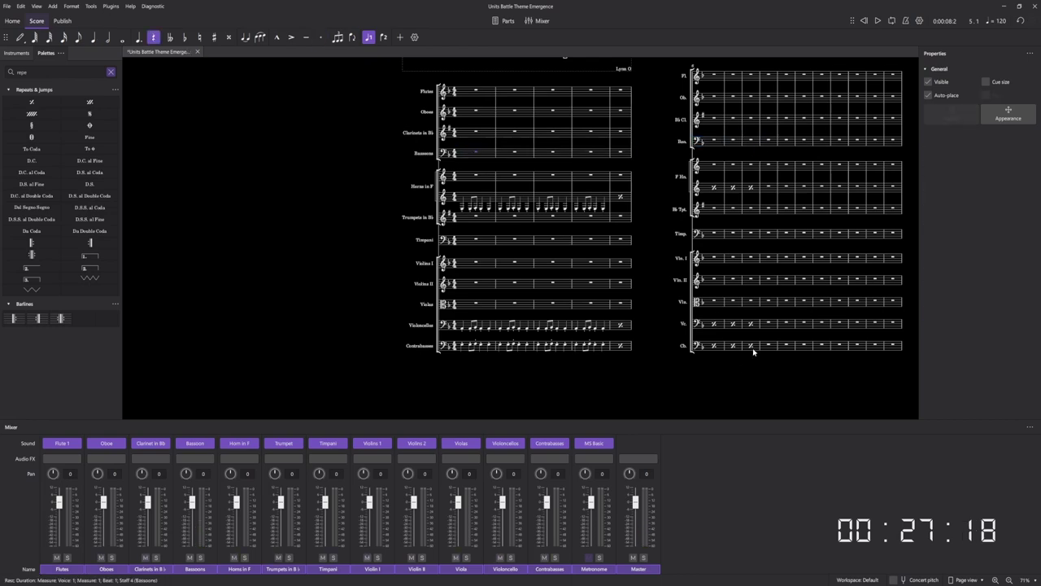
Clear the ostinato and its repeat signs from measures 1 to 8 of the Contrabasses.
scroll(449, 353, "up", 4)
left_click(481, 341)
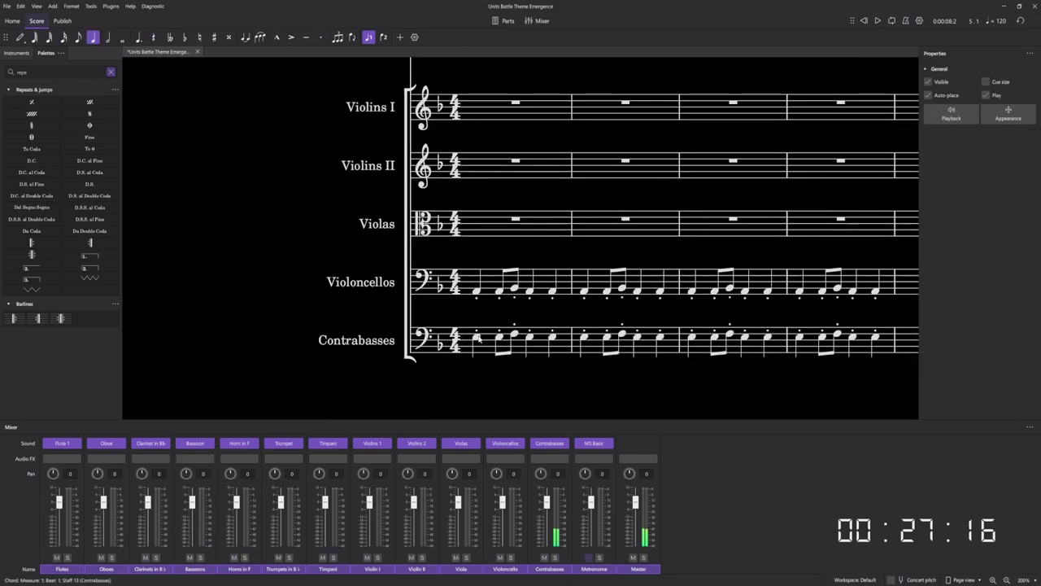
left_click(477, 337)
scroll(498, 329, "down", 7)
left_click(848, 335, "shift")
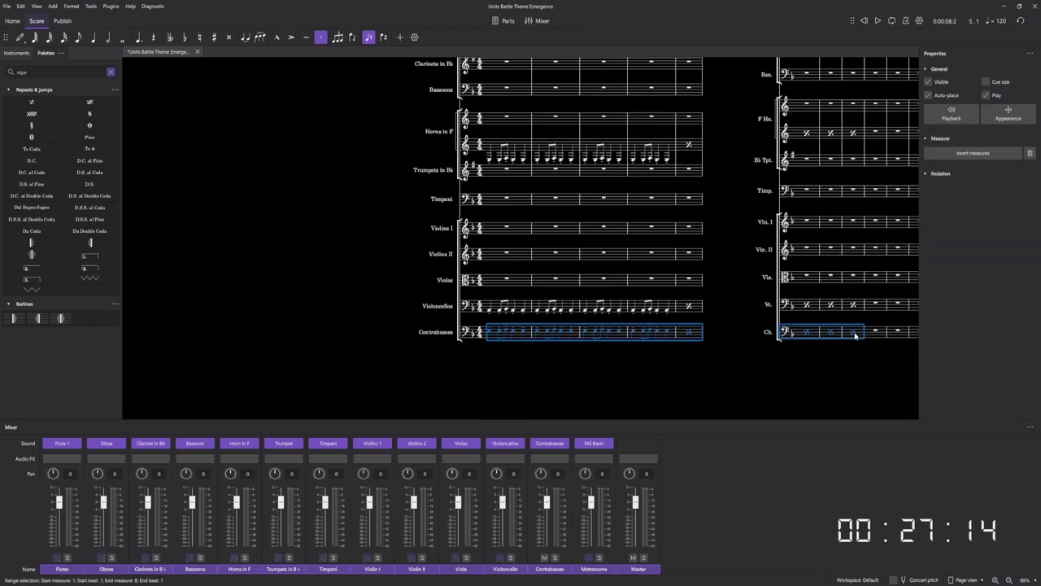
scroll(521, 347, "up", 4)
key("Delete")
scroll(525, 325, "up", 2)
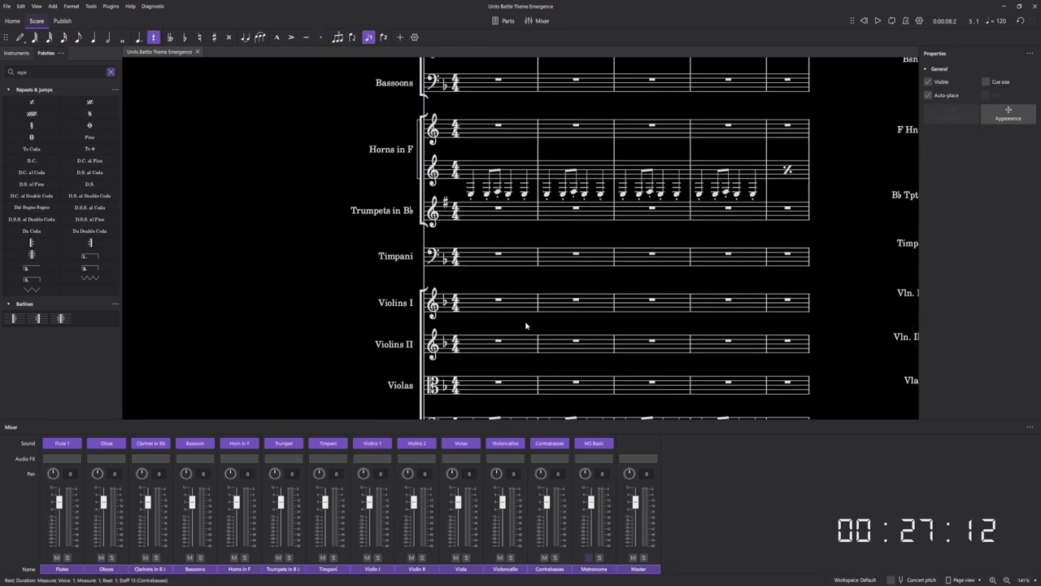
Enter a whole note E4 in measure 3 of the Violas.
scroll(526, 325, "down", 1)
scroll(526, 328, "up", 2)
scroll(510, 230, "up", 4)
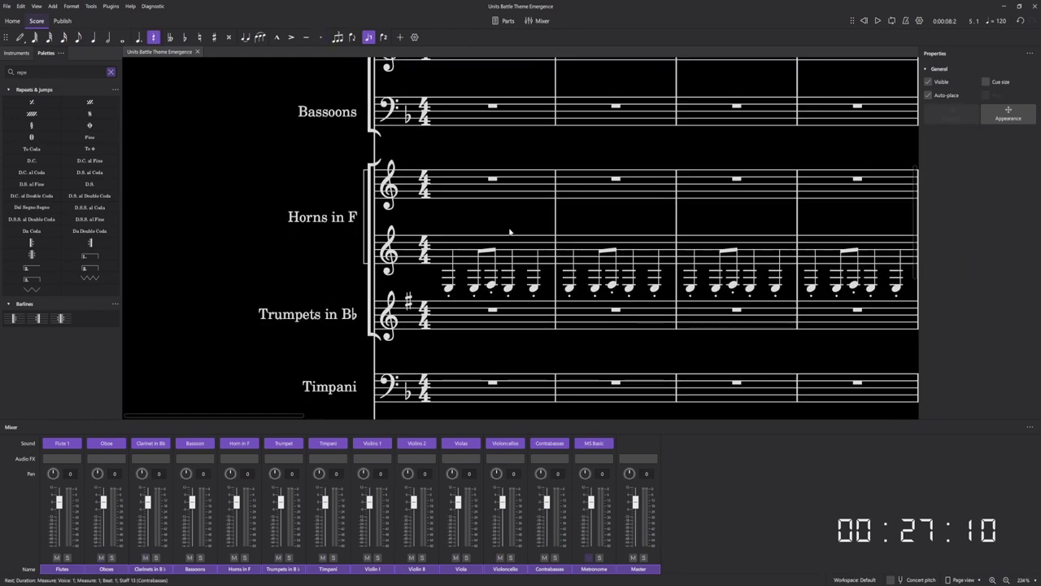
scroll(511, 230, "down", 6)
scroll(510, 232, "down", 4)
scroll(505, 237, "down", 1)
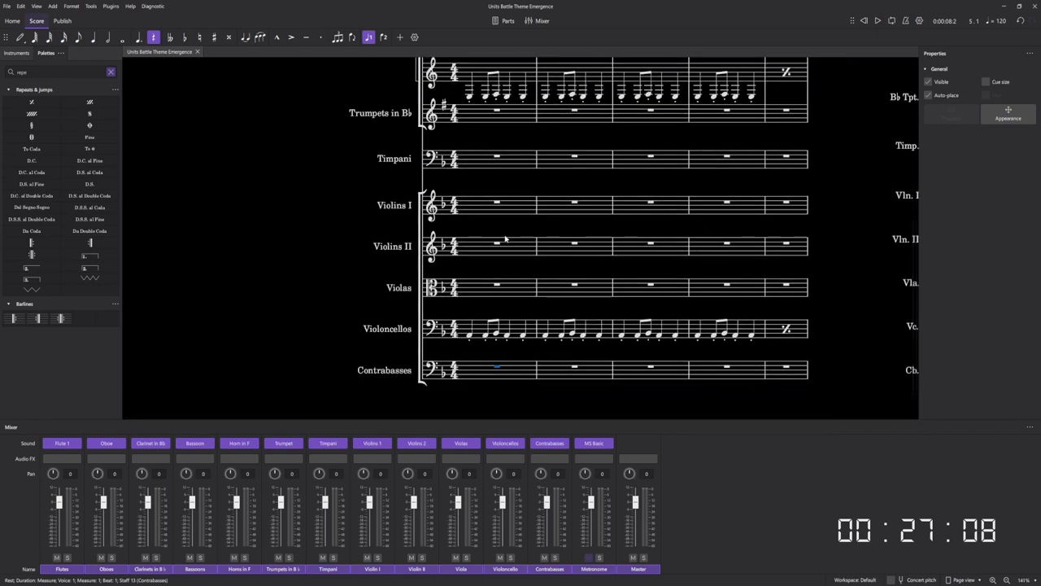
scroll(521, 252, "up", 2, "ctrl")
left_click(525, 311)
scroll(488, 287, "up", 3, "ctrl")
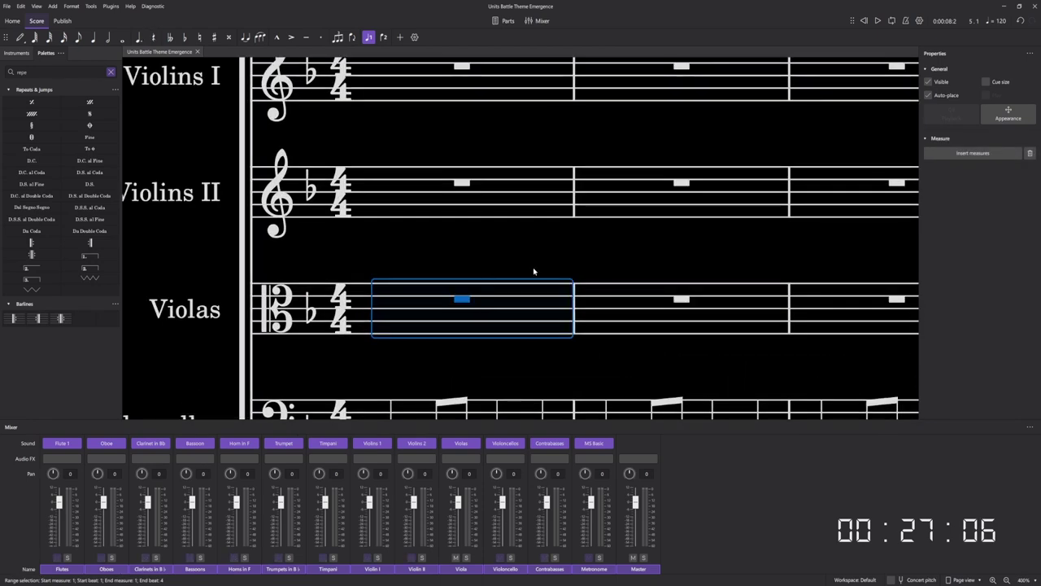
left_click(606, 266)
scroll(523, 244, "right", 2)
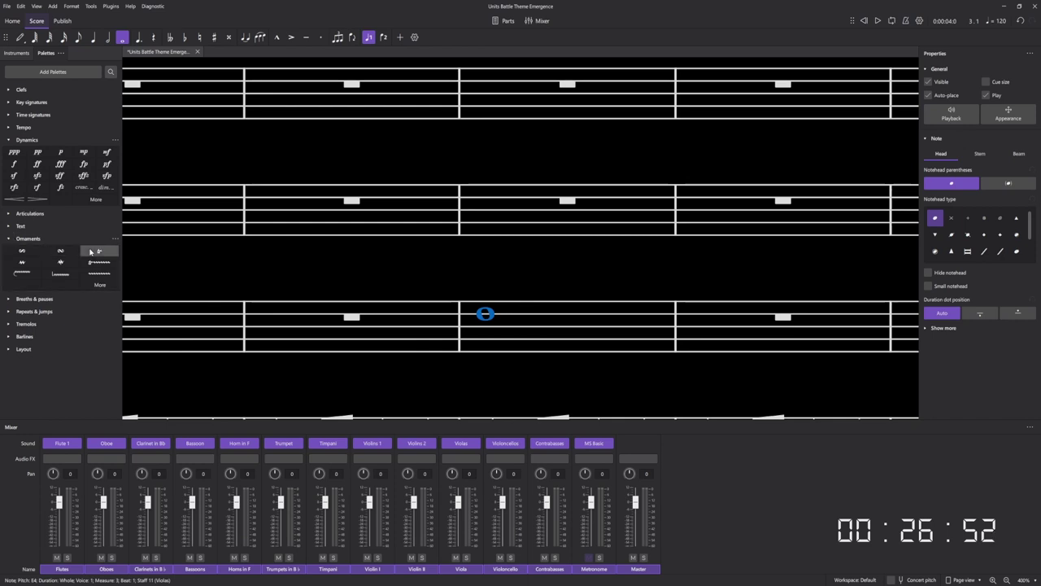
Add a trill ornament to the Violas' whole note in measure 3 and play it back.
left_click(91, 250)
key("space")
scroll(586, 276, "down", 3, "ctrl")
key("space")
Tie the Violas' whole note into measure 4 and run a trill line over both measures.
left_click(545, 294)
key("t")
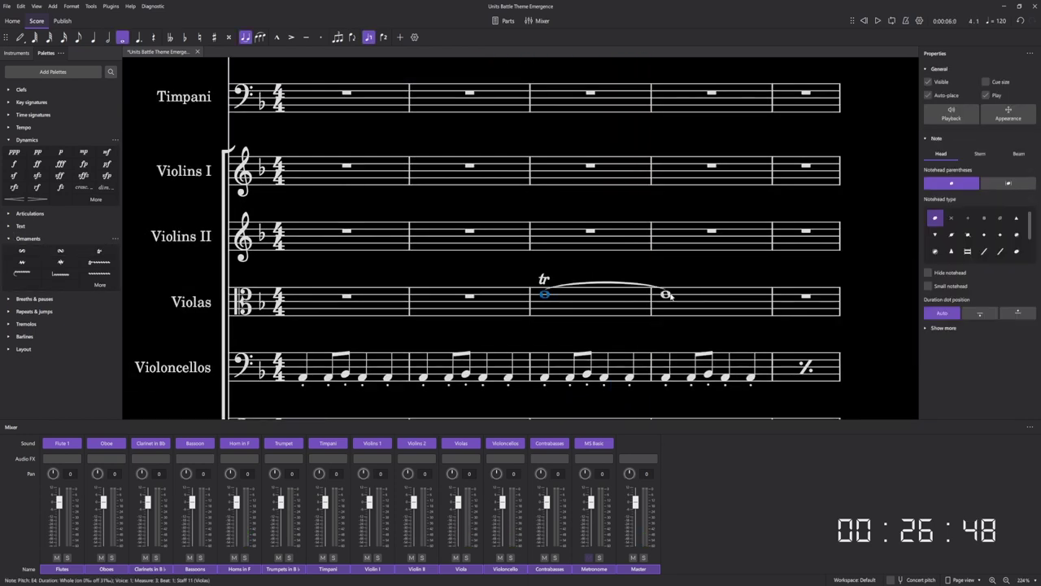
left_click(96, 262)
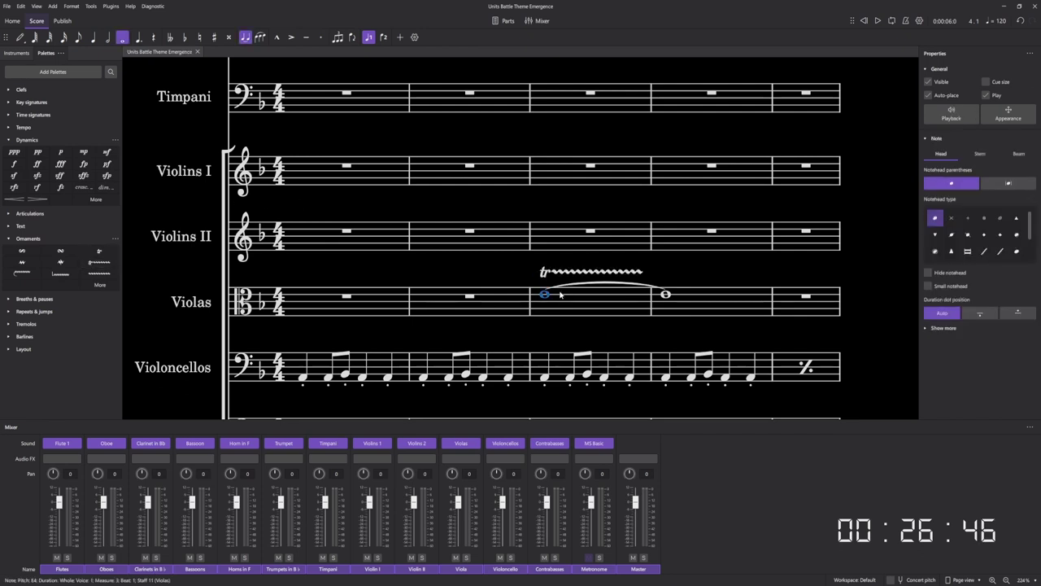
left_click(630, 279)
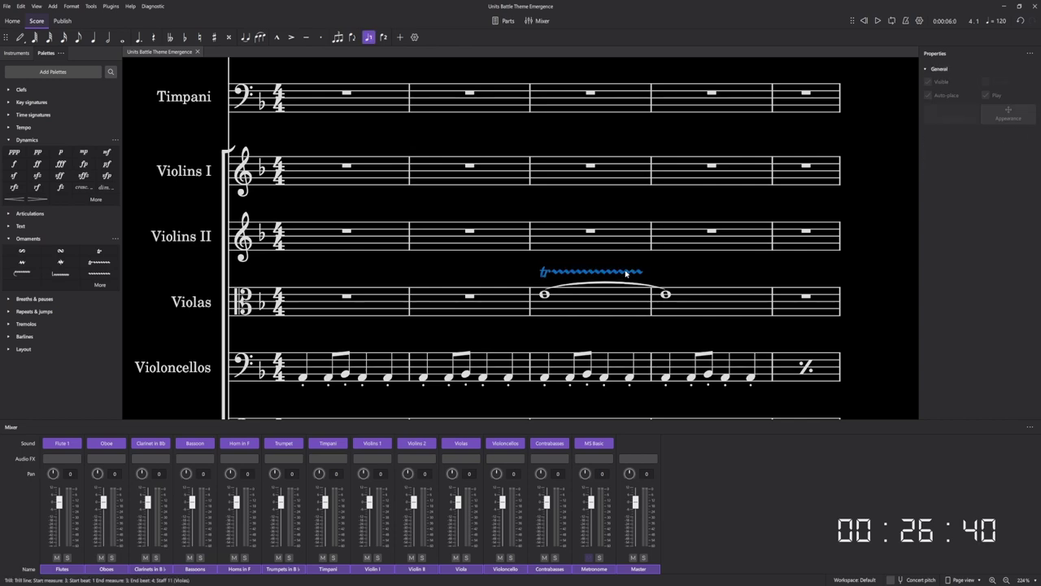
Copy the trilled Violas notes from measures 3 and 4 into the same measures of the Clarinets.
left_click(620, 298)
left_click(685, 299, "shift")
scroll(614, 274, "down", 5)
scroll(614, 274, "up", 8)
scroll(580, 232, "up", 3, "ctrl")
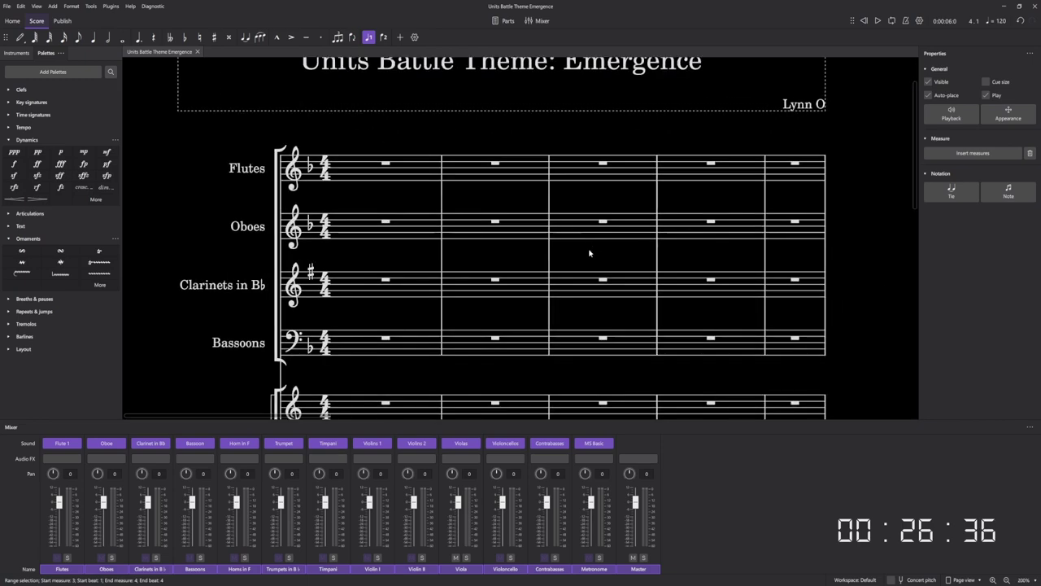
left_click(593, 279)
key("ctrl+v")
key("ctrl+Up")
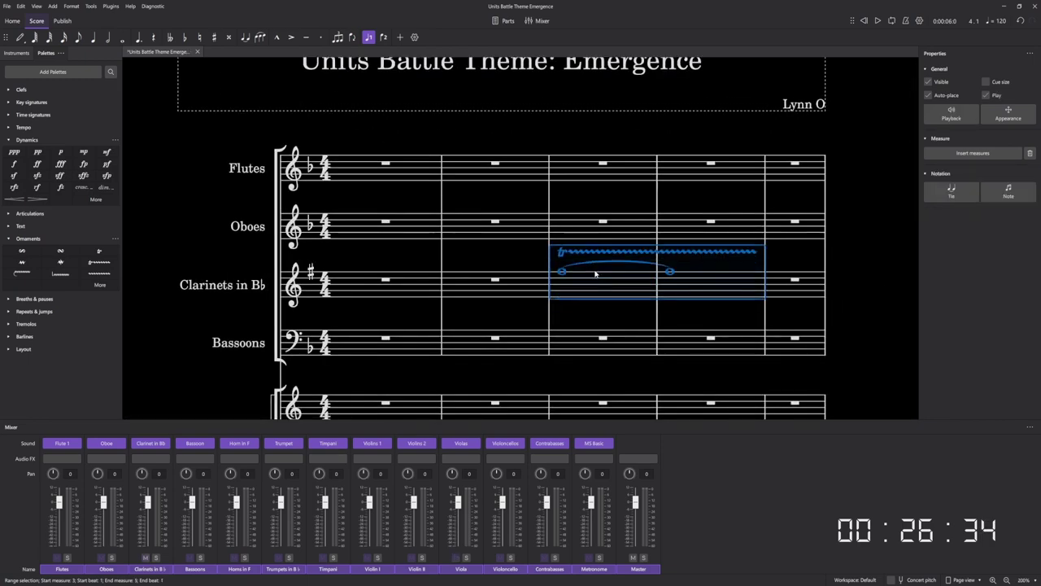
key("ctrl+Down")
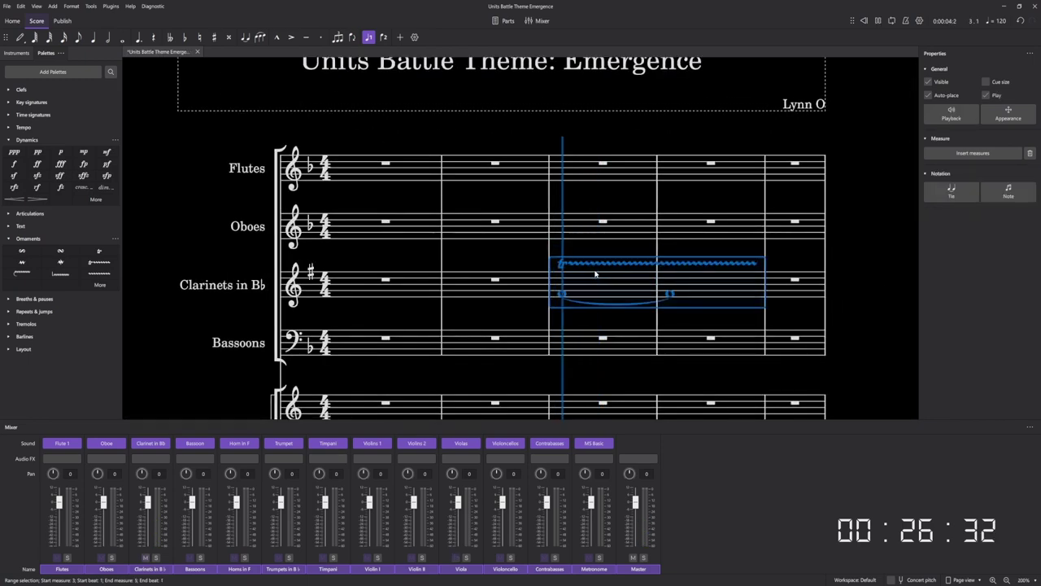
Raise the Clarinets' trilled notes in measures 3 and 4 to written D5 and play them back.
scroll(580, 290, "up", 9, "ctrl")
key("space")
left_click_drag(543, 301, 543, 272)
key("space")
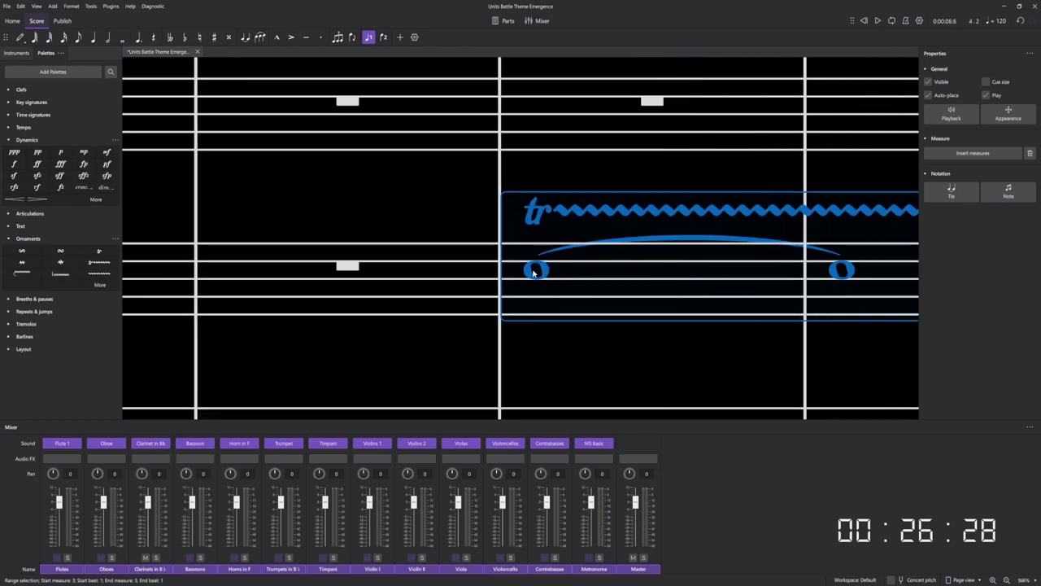
key("Up")
key("Up")
left_click(537, 269)
key("space")
scroll(605, 275, "down", 5, "ctrl")
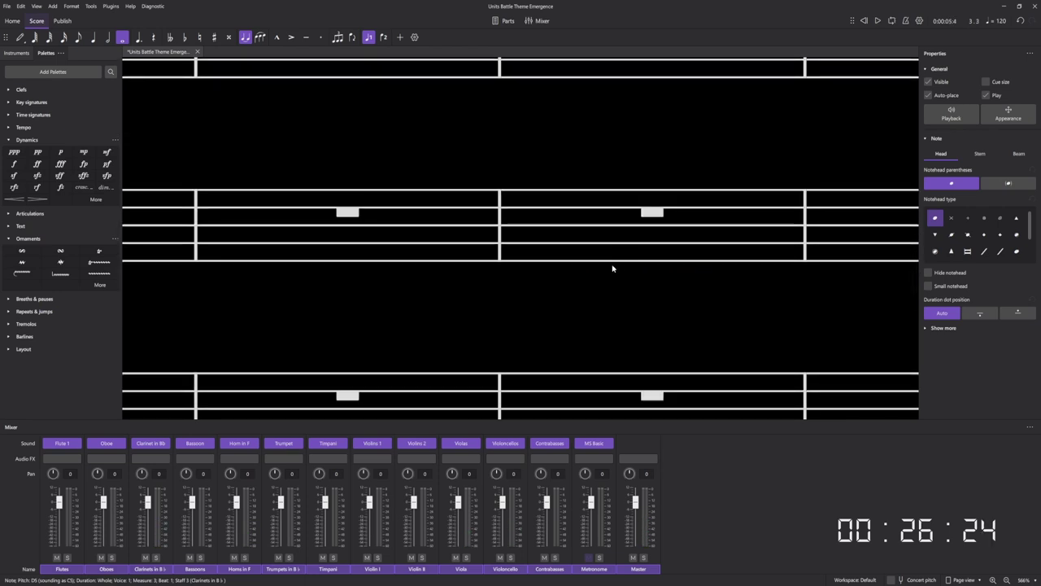
Raise the Clarinets' trilled notes in measures 3 and 4 by another two semitones and play them back.
left_click(693, 229, "shift")
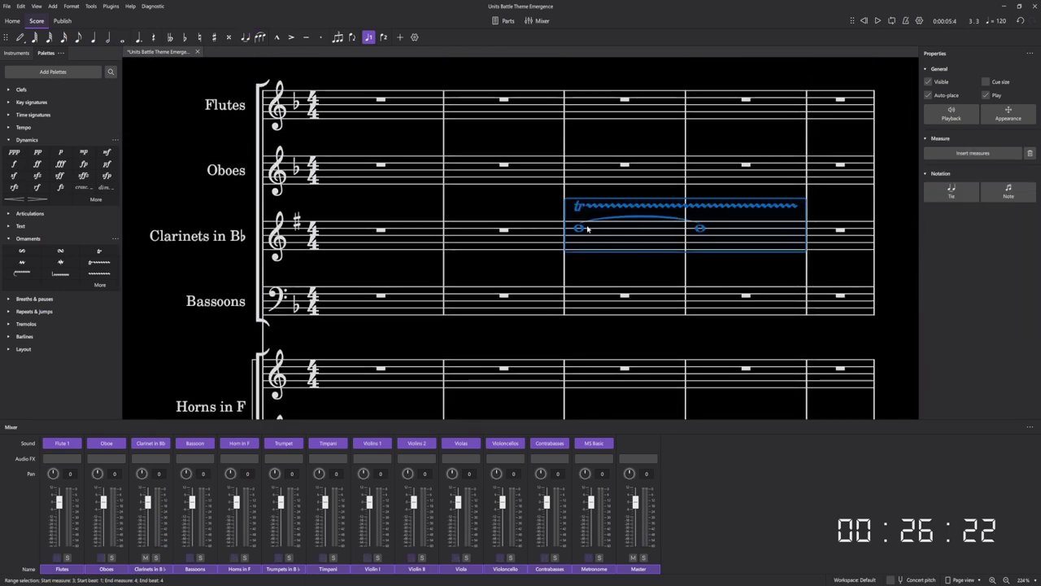
key("Up")
key("Up")
key("space")
key("space")
Move the trilled passage from the Clarinets to measures 3 and 4 of the Oboes.
key("ctrl+x")
left_click(588, 169)
key("ctrl+v")
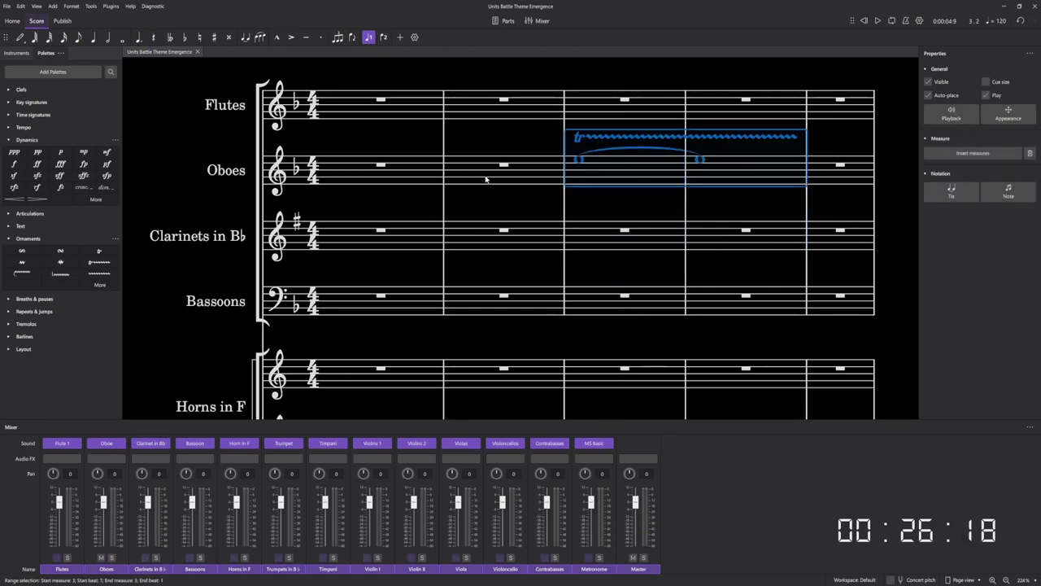
Play back the opening to check how the Oboes and Violas trills sound over the ostinato.
left_click(442, 173)
key("Escape")
key("space")
scroll(493, 192, "down", 4, "ctrl")
scroll(500, 192, "down", 4)
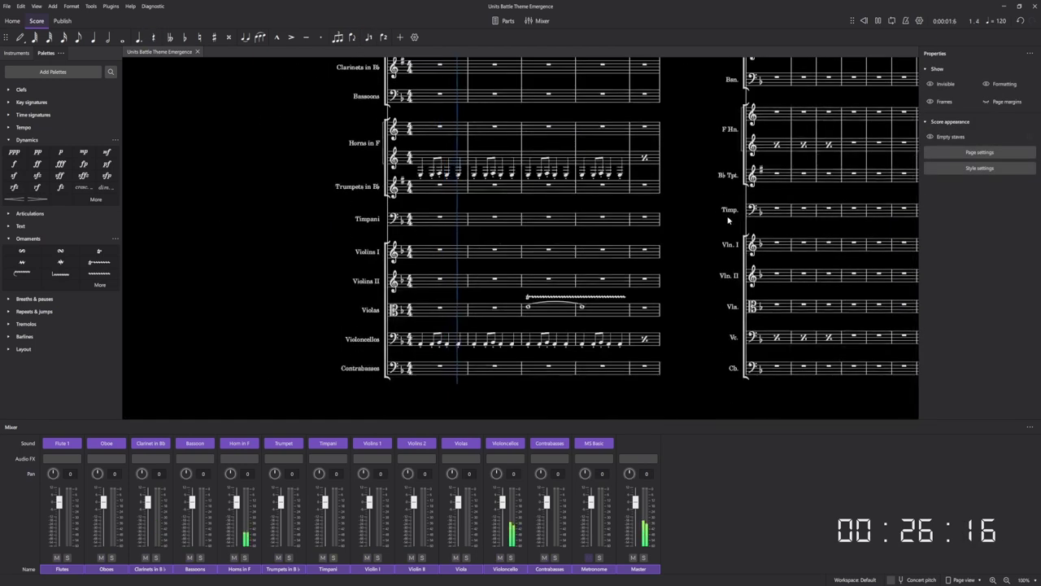
scroll(728, 220, "up", 1)
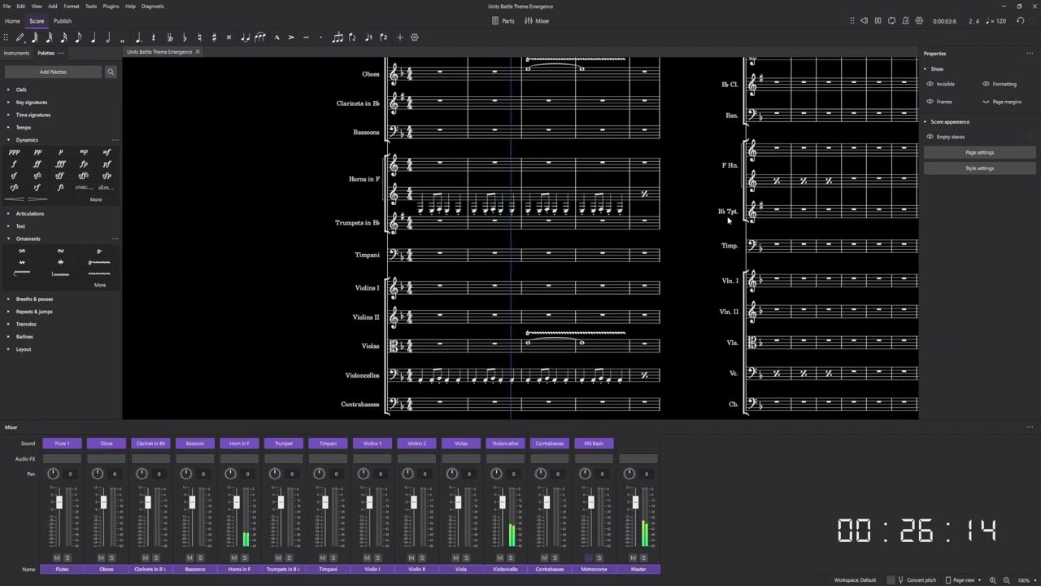
scroll(692, 223, "up", 3)
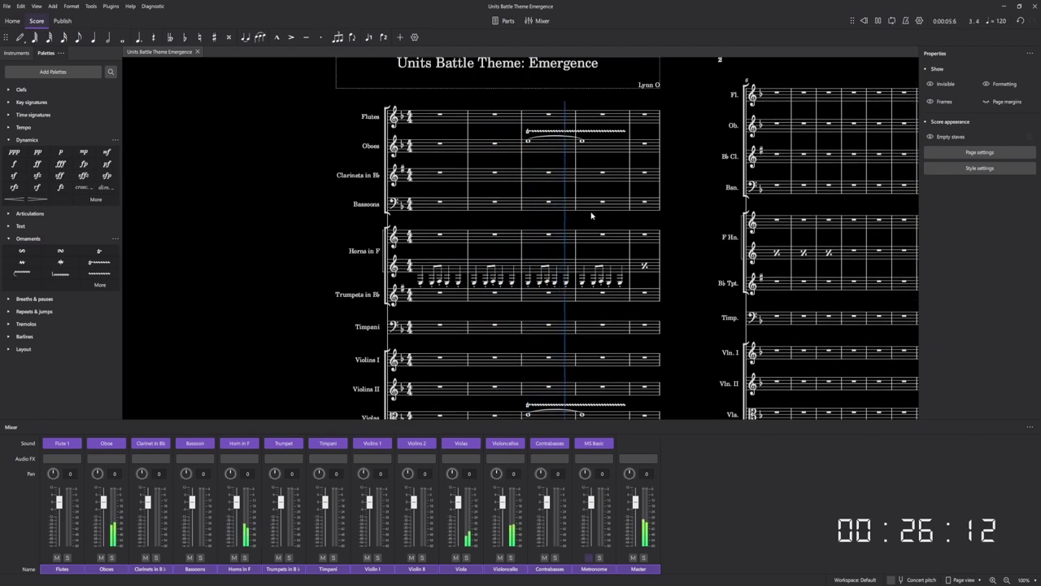
scroll(693, 223, "up", 4, "ctrl")
scroll(670, 221, "up", 2)
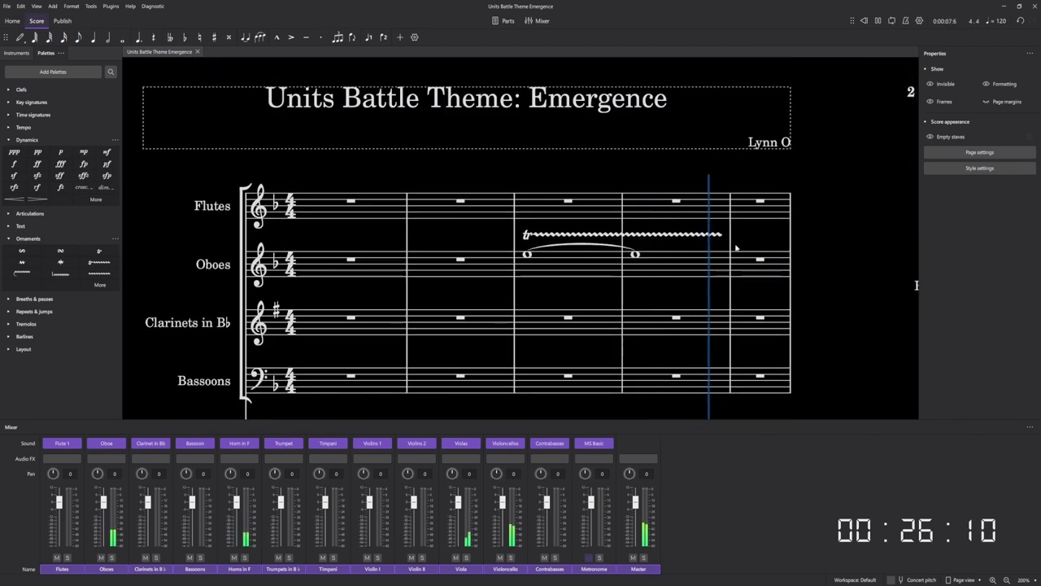
Shorten the tied Oboes note in measure 4 to a half note.
scroll(708, 235, "up", 5, "ctrl")
scroll(606, 242, "down", 3, "ctrl")
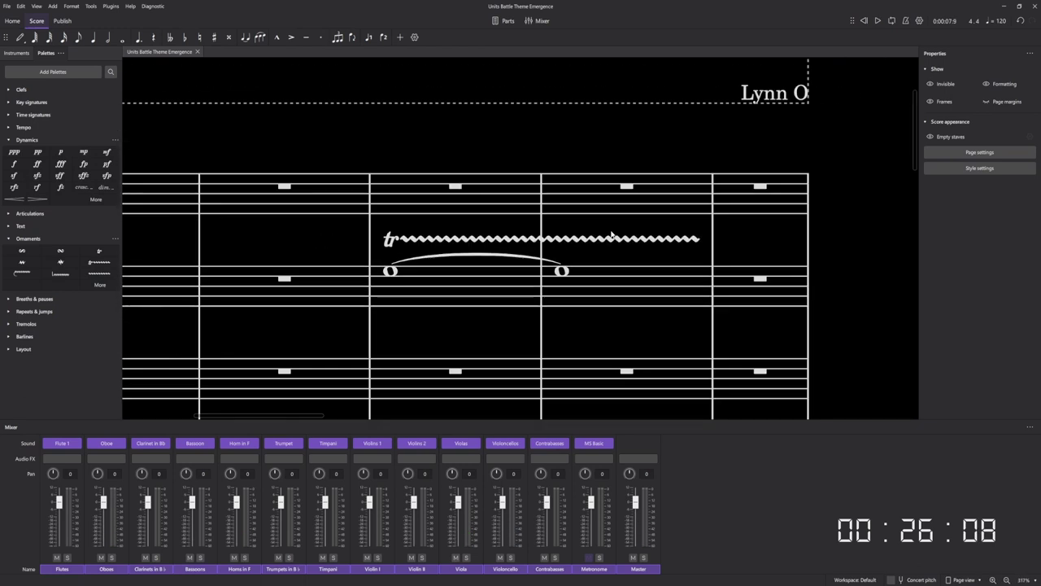
left_click(564, 274)
key("4")
key("6")
Shorten the Oboes trill line so it ends with the half note in measure 4.
left_click(650, 285)
left_click(649, 242)
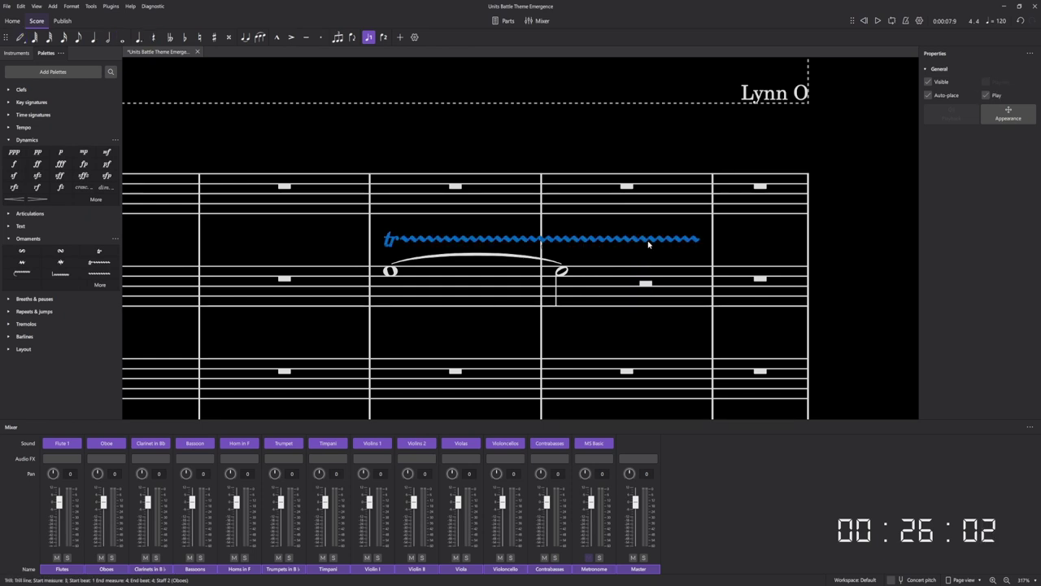
left_click(680, 250)
scroll(659, 279, "up", 4)
left_click(640, 287)
key("n")
left_click(637, 307)
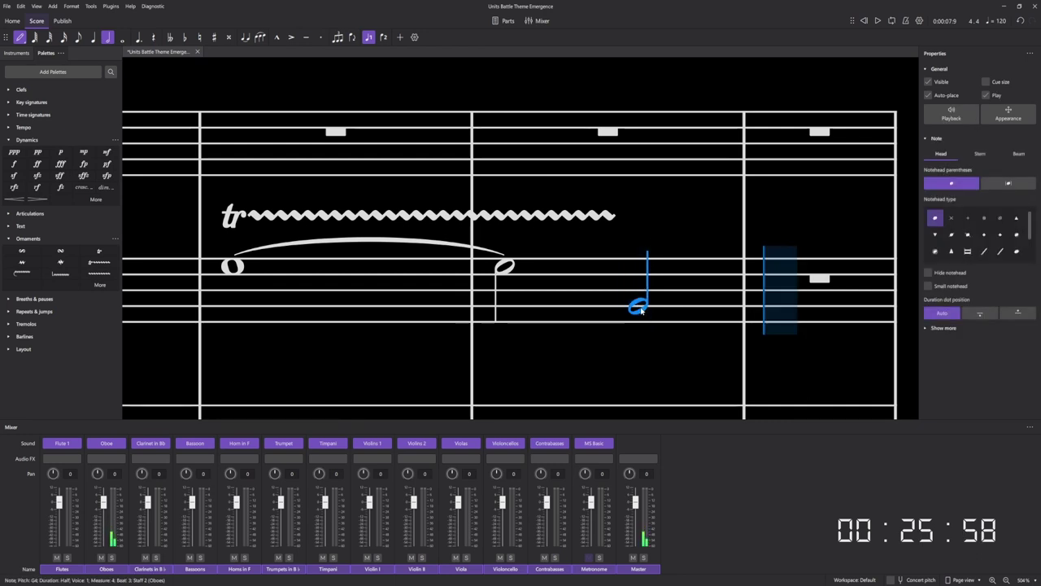
key("ctrl+z")
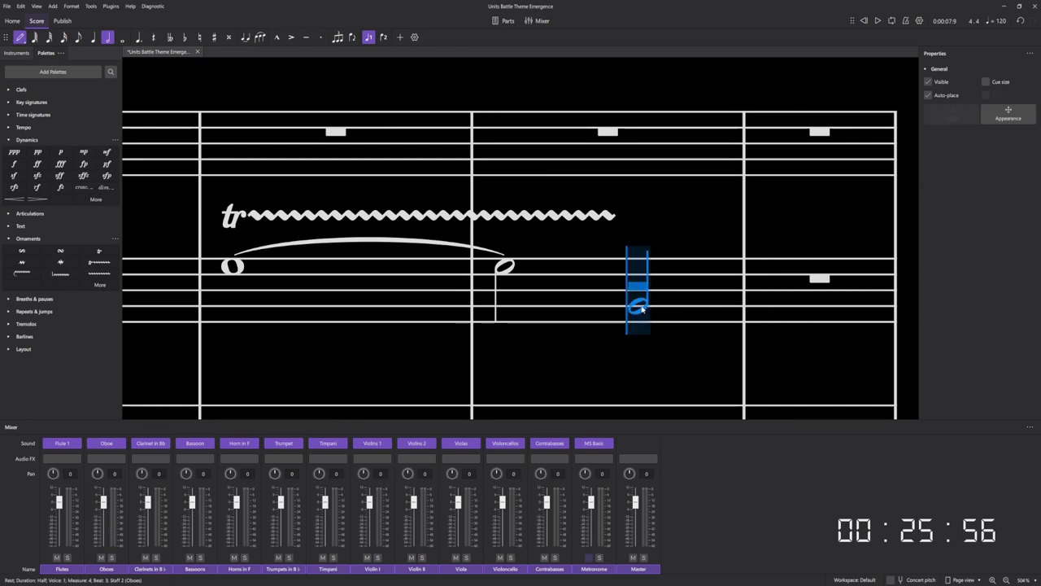
Fill the second half of Oboes measure 4 with a rising eighth-note septuplet: G4, A4, C5, D5, F5, G5, B♭5.
left_click(637, 306)
key("ctrl+7")
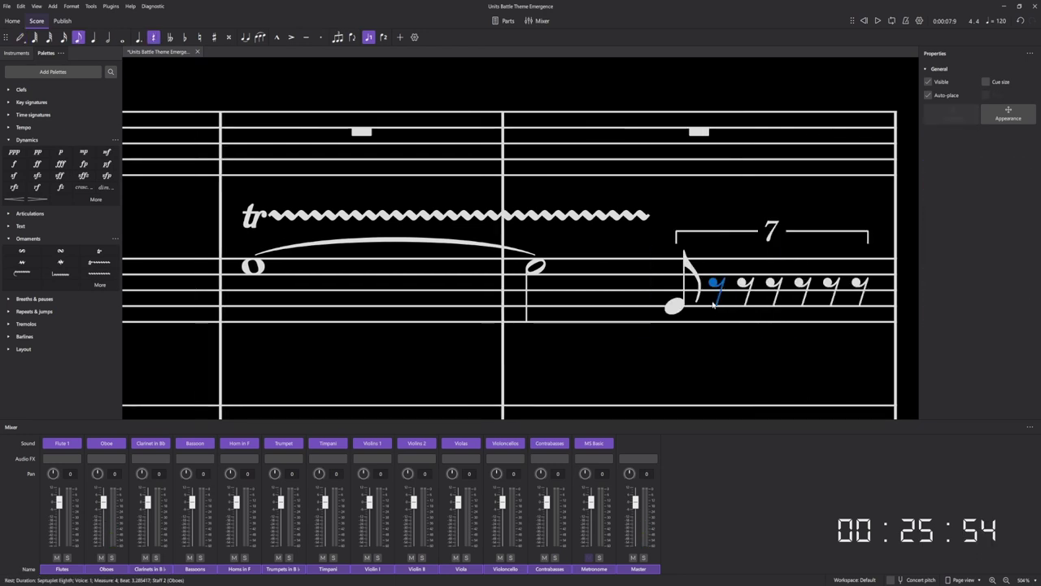
left_click(718, 298)
left_click(743, 284)
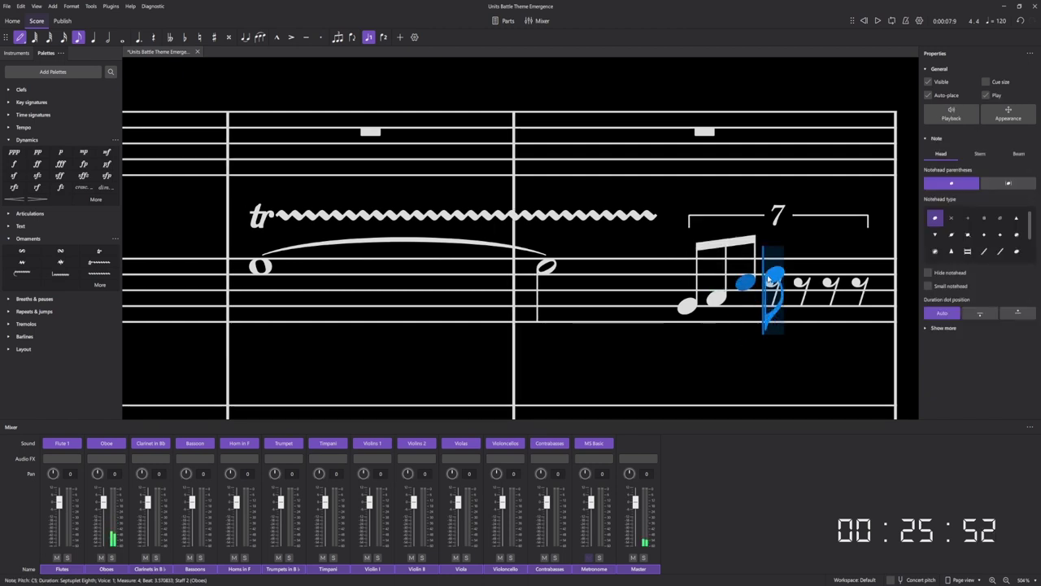
left_click(773, 276)
left_click(803, 261)
left_click(821, 252)
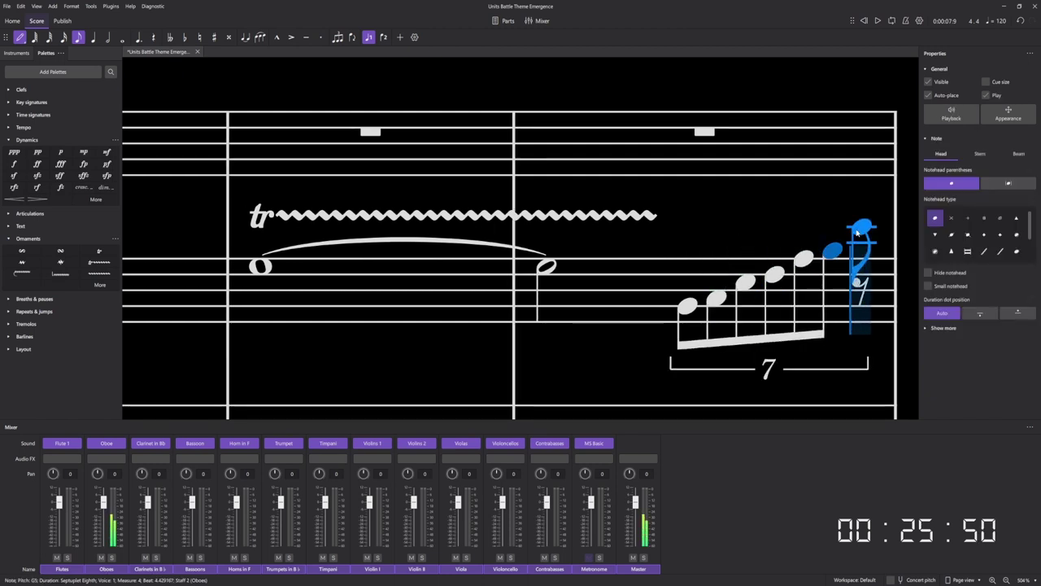
left_click(858, 231)
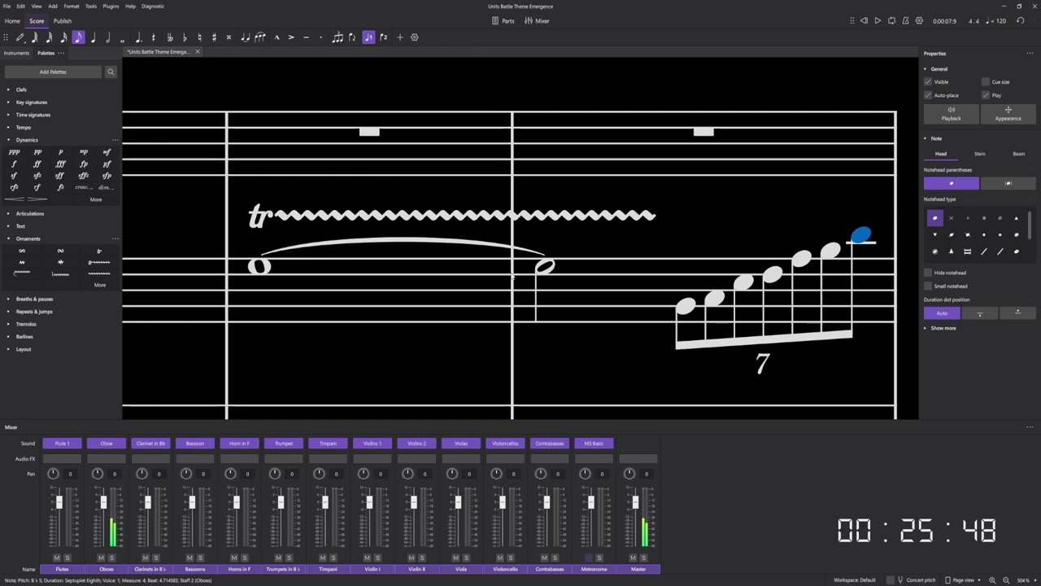
Lower the last note of the Oboes septuplet to A5 and play back the run from measure 3.
scroll(510, 277, "down", 7)
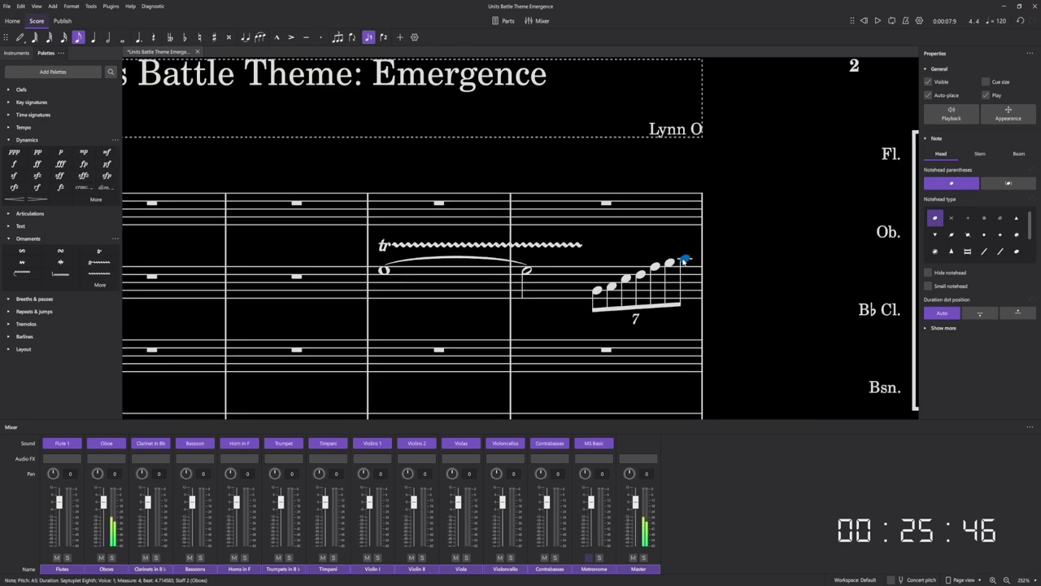
left_click(423, 203)
key("space")
key("Escape")
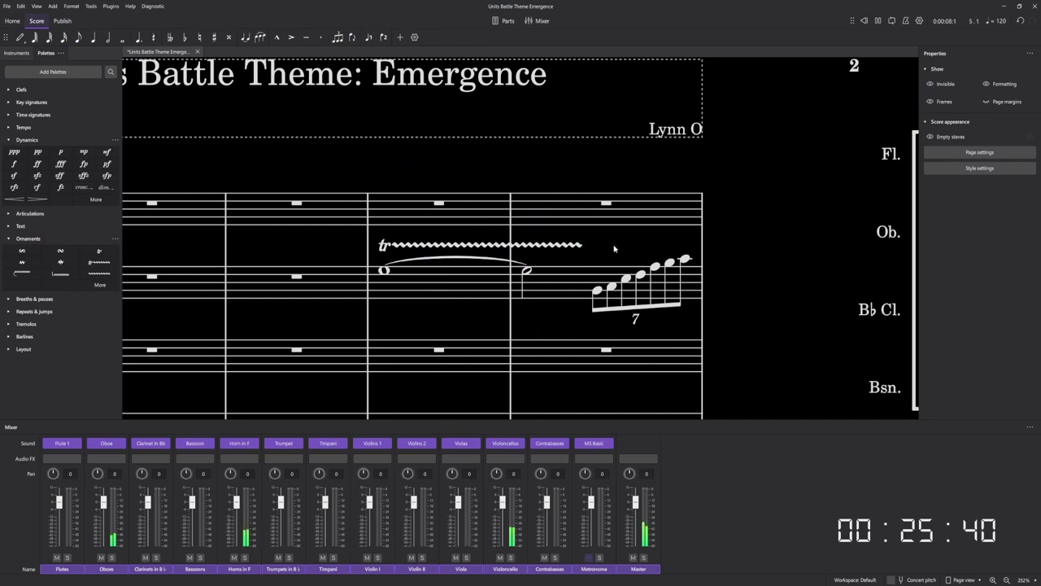
scroll(596, 288, "up", 5)
scroll(596, 289, "up", 3)
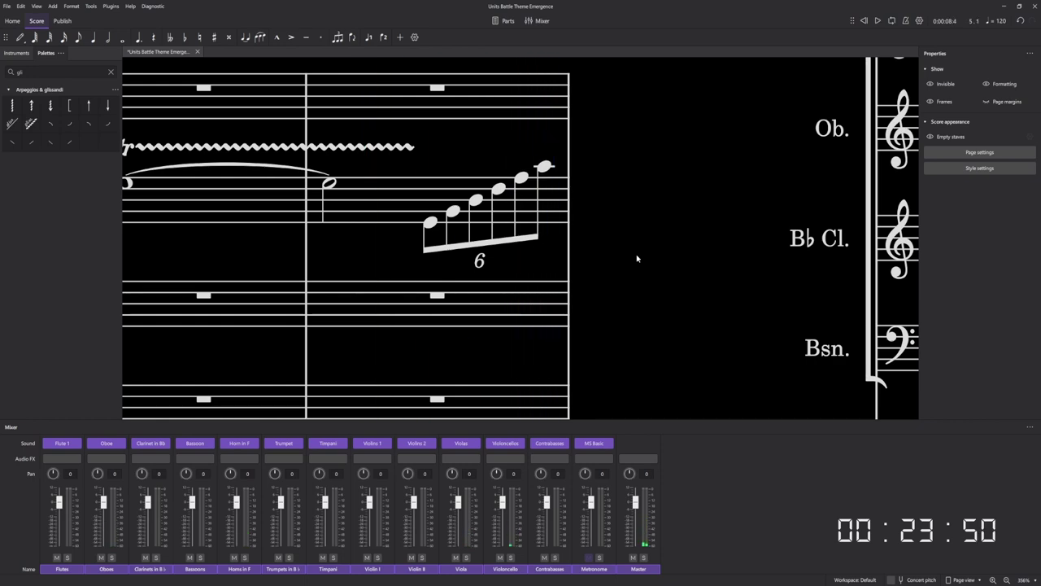
scroll(627, 246, "down", 3)
scroll(637, 216, "down", 2)
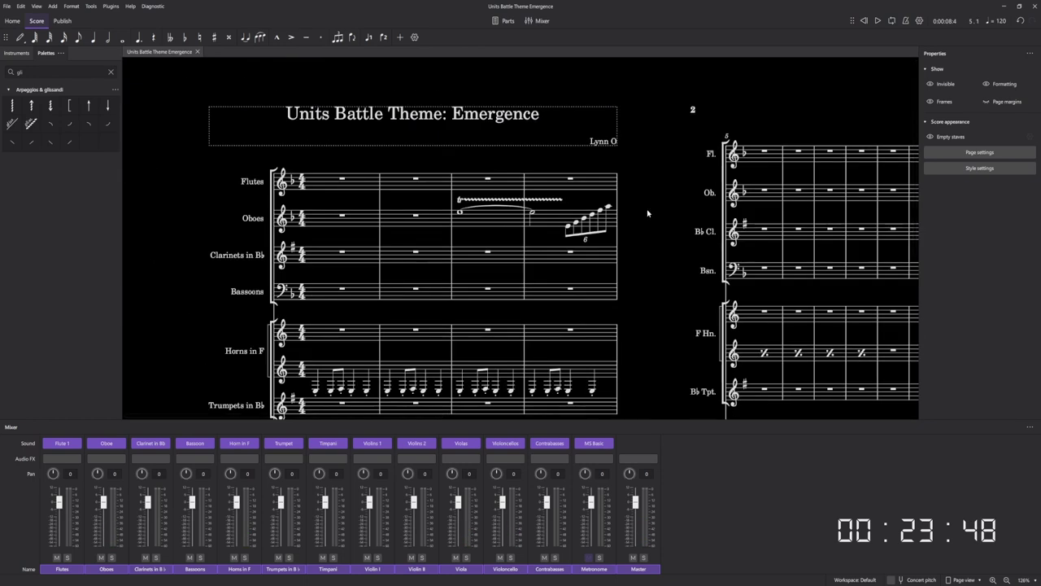
Play back the opening of the score from measure 1 to check the oboe run against the ostinato.
scroll(614, 230, "down", 2)
scroll(624, 225, "up", 4)
scroll(633, 225, "down", 3)
scroll(625, 231, "down", 7)
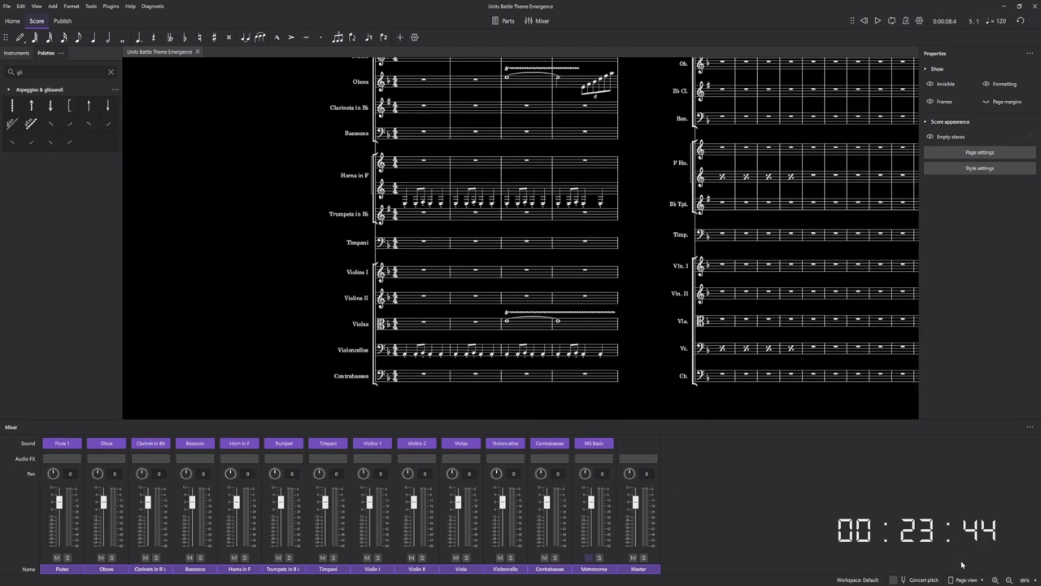
scroll(720, 328, "up", 1)
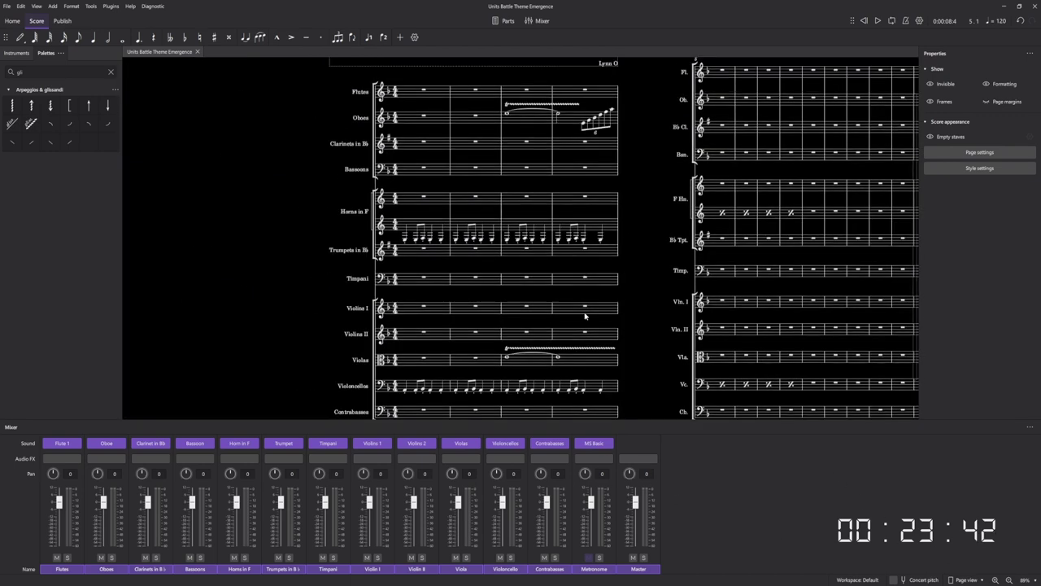
left_click(423, 278)
key("space")
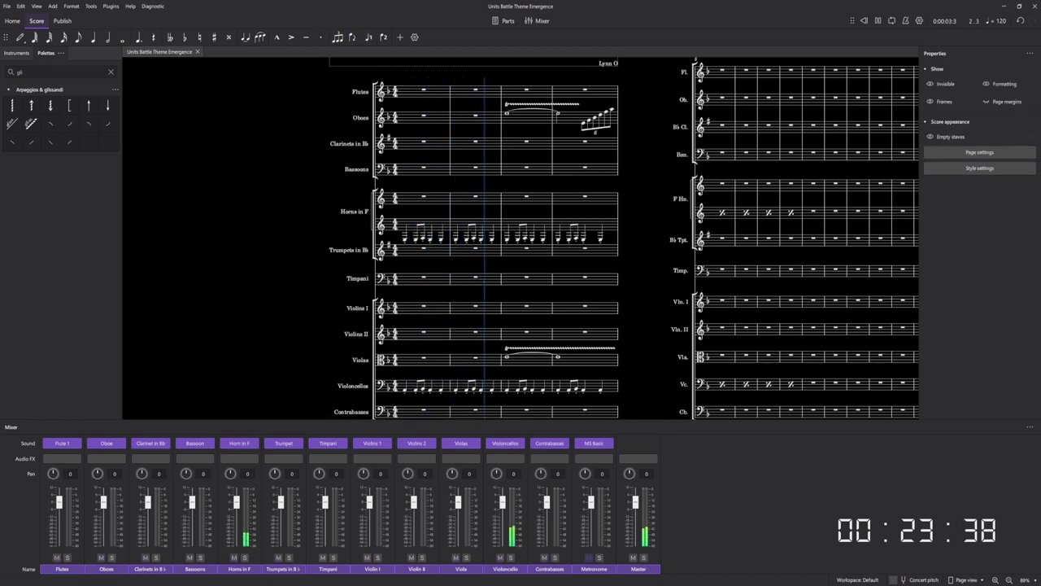
scroll(638, 345, "up", 1)
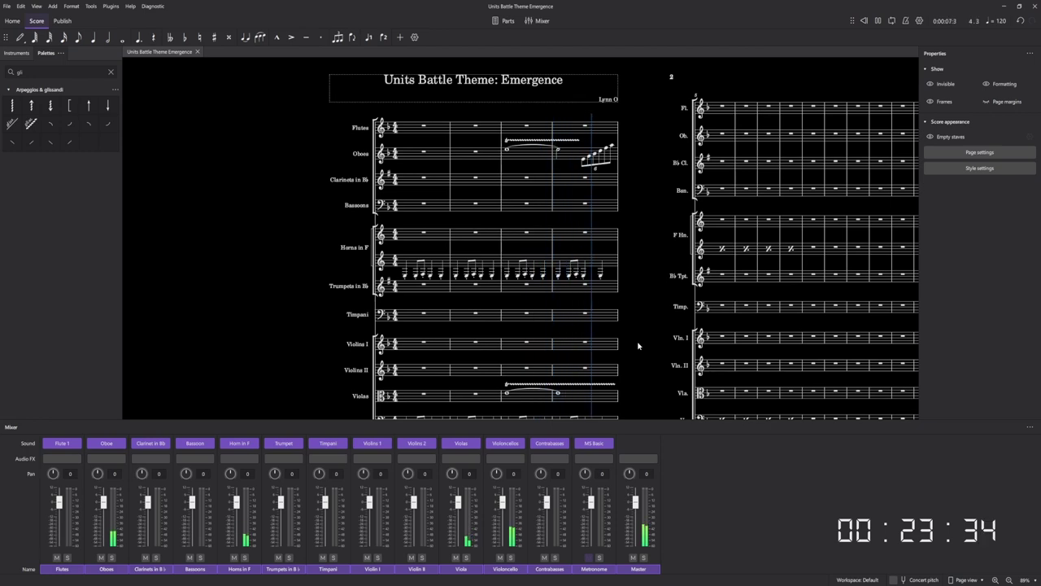
scroll(639, 346, "down", 2)
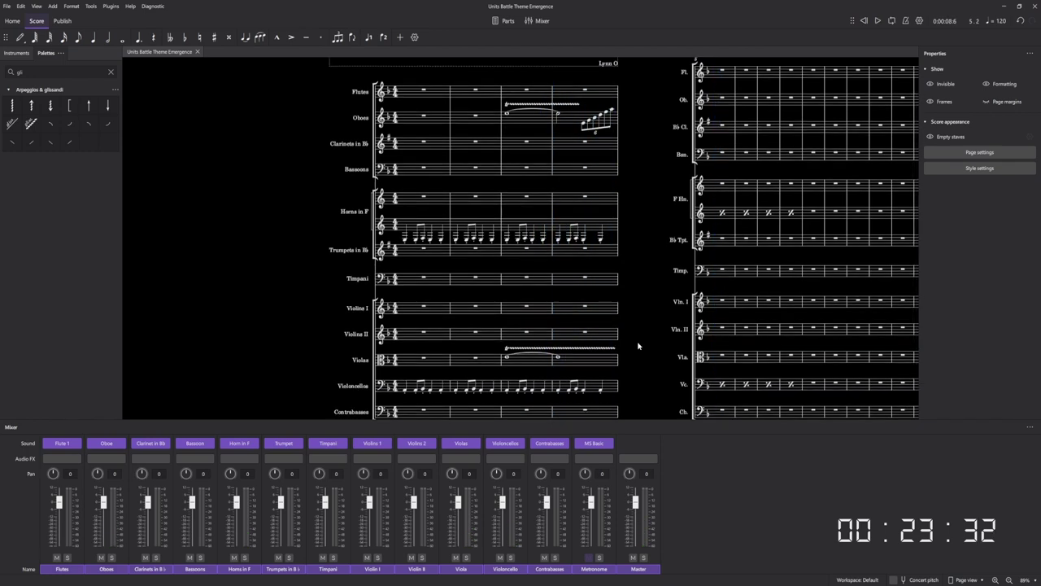
left_click_drag(648, 324, 602, 356)
scroll(602, 356, "up", 2)
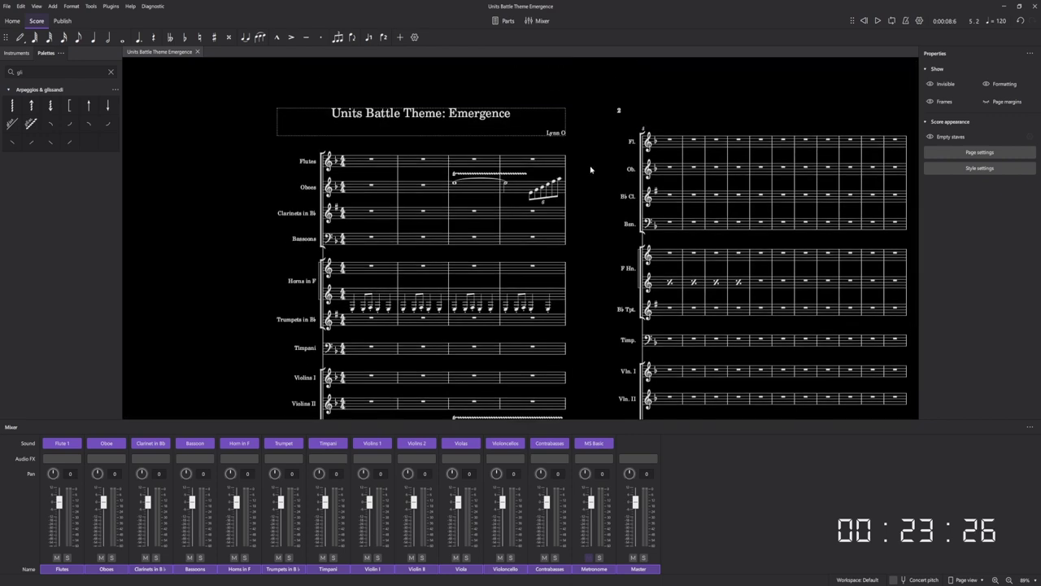
scroll(591, 186, "up", 1)
scroll(598, 228, "down", 1)
scroll(569, 240, "up", 1)
scroll(588, 217, "down", 1)
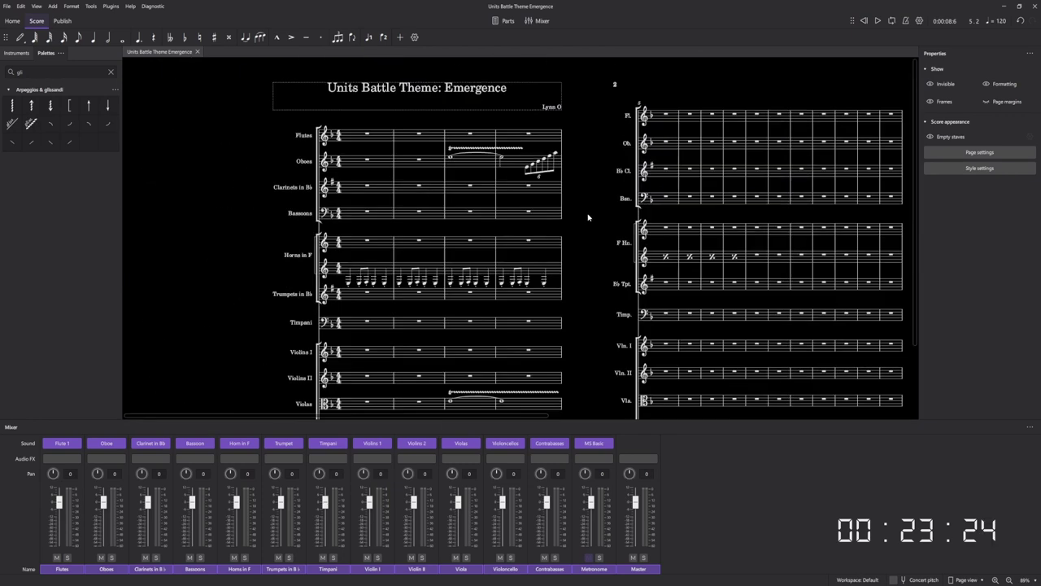
Enter a whole-note E5 in measure 7 of the upper Horns in F staff and play it back.
scroll(588, 217, "up", 1)
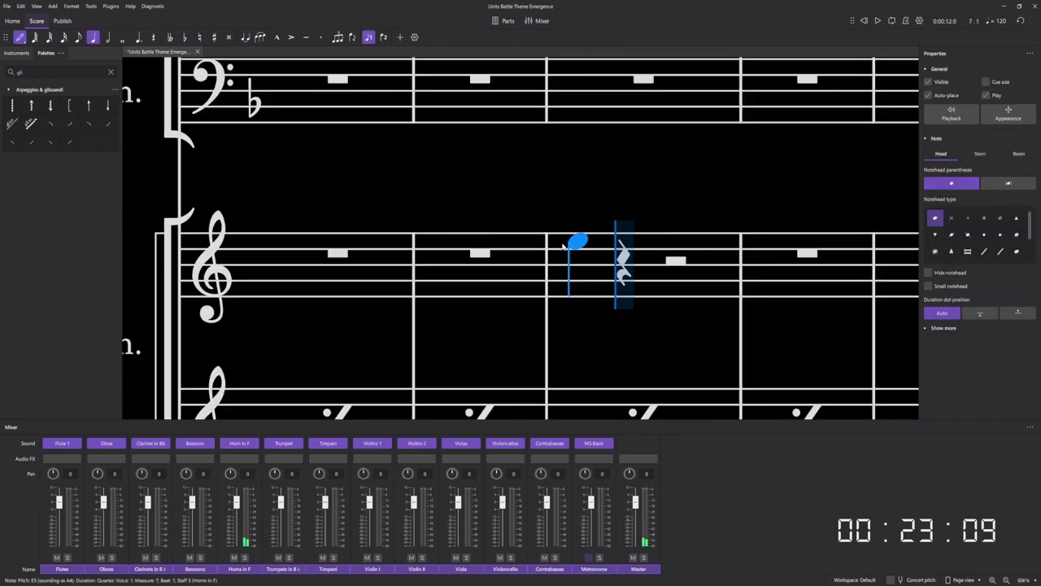
scroll(575, 243, "up", 2)
key("7")
key("8")
scroll(605, 227, "down", 3)
left_click(525, 253)
key("space")
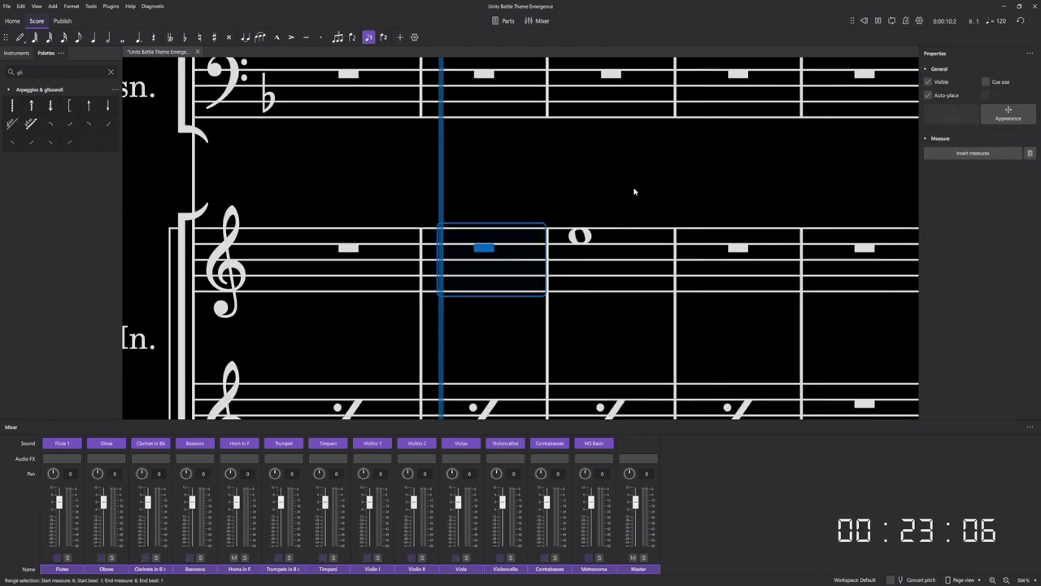
scroll(630, 200, "up", 2)
key("space")
Add a single acciaccatura before the measure 7 horn note and lower it to E4.
left_click(566, 251)
key("slash")
key("slash")
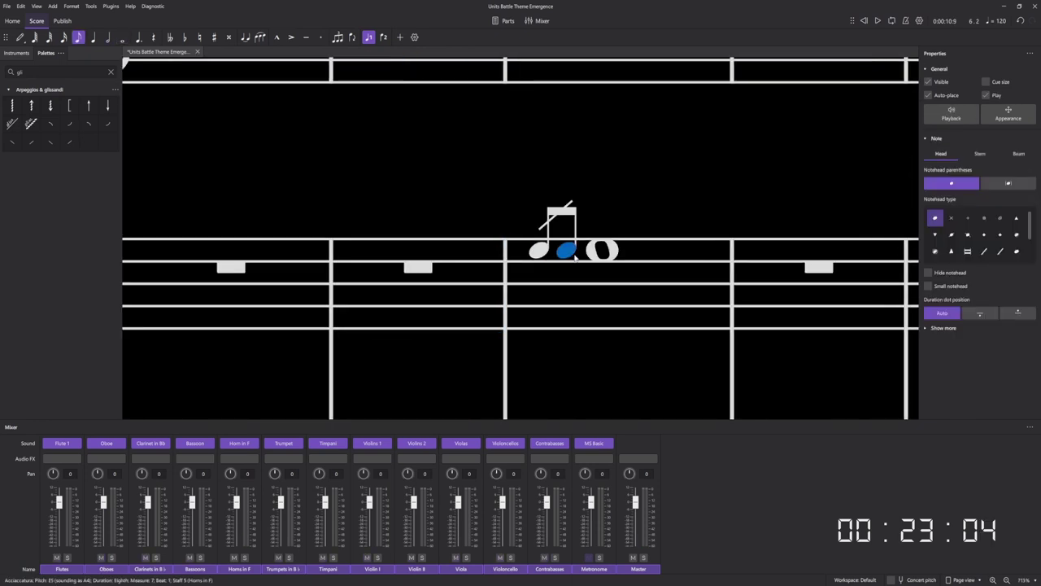
key("Delete")
key("Left")
key("Down")
key("Down")
key("Down")
key("Down")
key("Down")
key("Down")
key("Down")
key("Right")
Shorten the measure 7 horn E5 to a half note, add a half-note B4 after it, and play back the measure.
key("5")
key("6")
key("n")
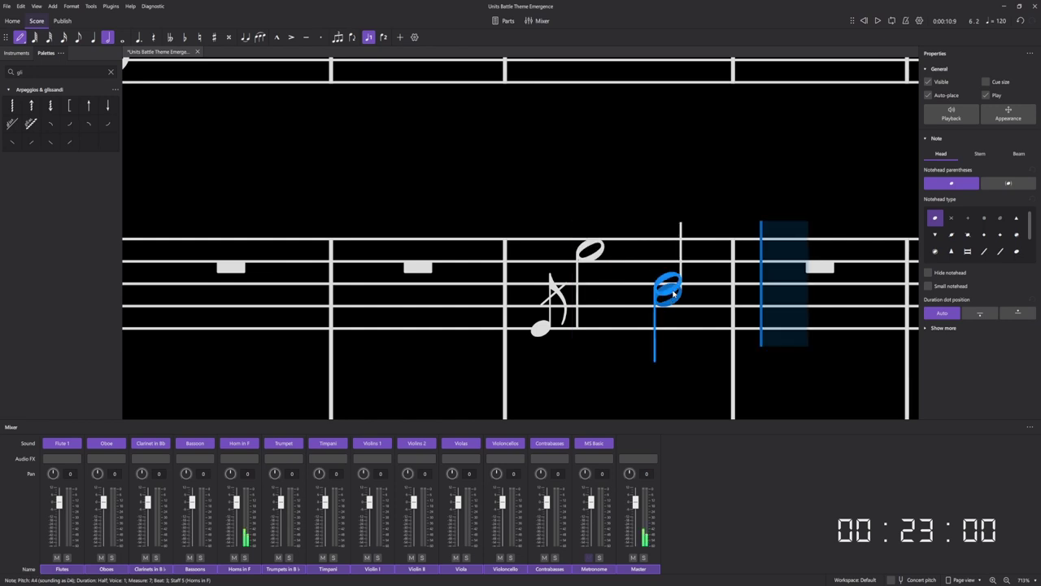
key("Escape")
key("Up")
left_click(435, 291)
key("space")
key("Escape")
scroll(603, 222, "down", 4)
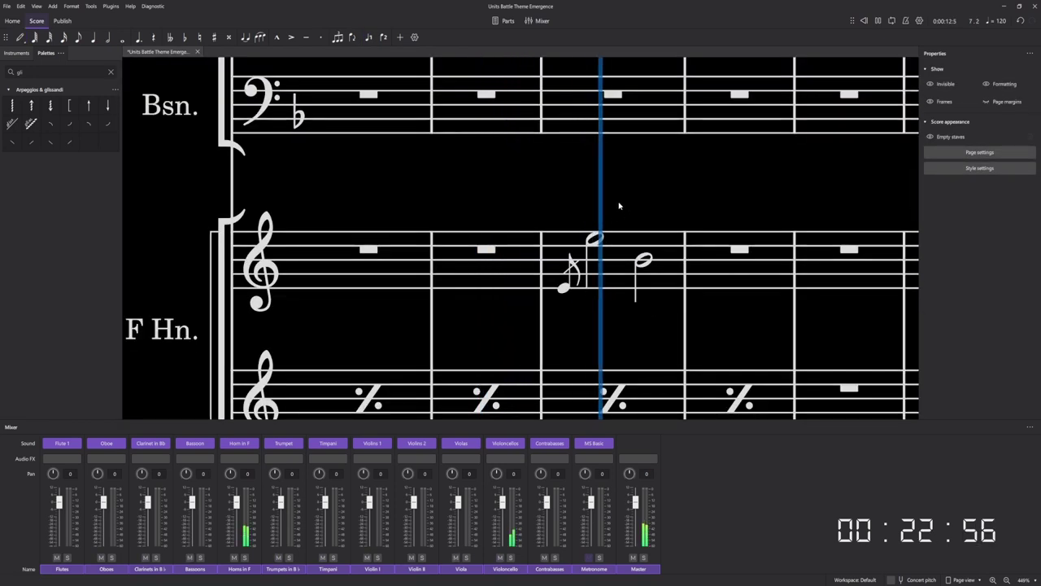
key("space")
Extend the horn B4 with a tied half note into measure 8 and play back the phrase.
left_click(486, 292)
scroll(545, 295, "up", 5)
scroll(548, 295, "down", 4)
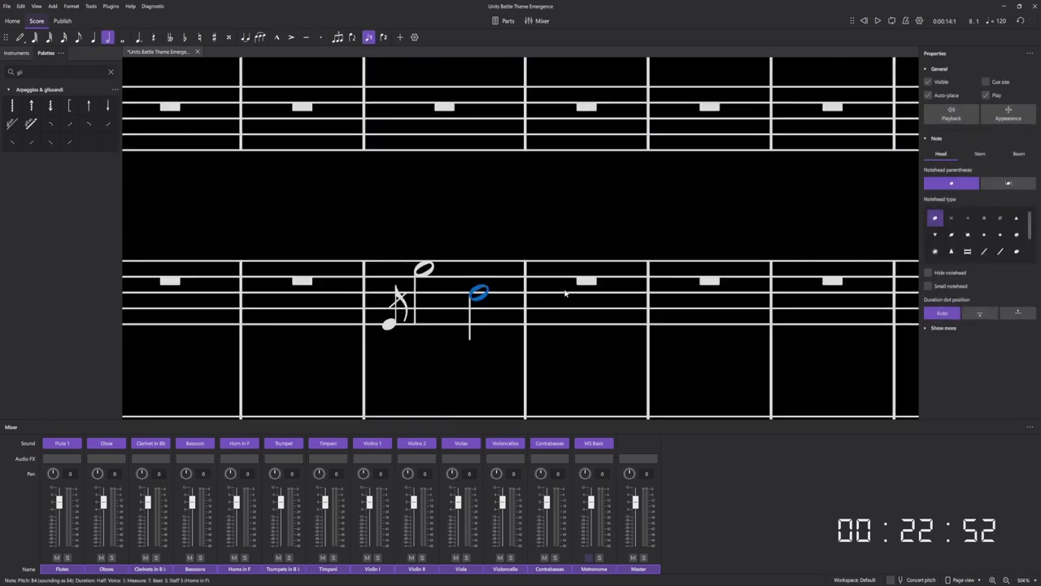
key("period")
left_click(637, 292)
left_click(594, 293)
key("6")
left_click(438, 268)
left_click(497, 233)
key("space")
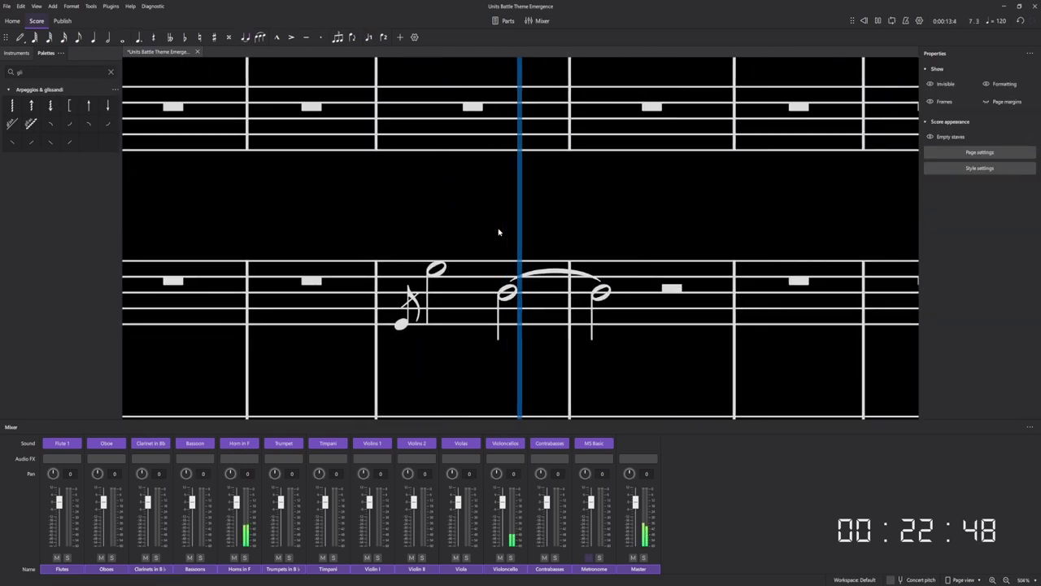
key("space")
Try a quarter-note triplet of D5, C5 and F4 in the second half of horn measure 8, then play it back.
left_click(672, 288)
key("ctrl+3")
left_click(705, 279)
left_click(746, 285)
left_click(786, 308)
key("Escape")
key("n")
left_click(786, 316)
key("Escape")
left_click(530, 293)
key("space")
key("Escape")
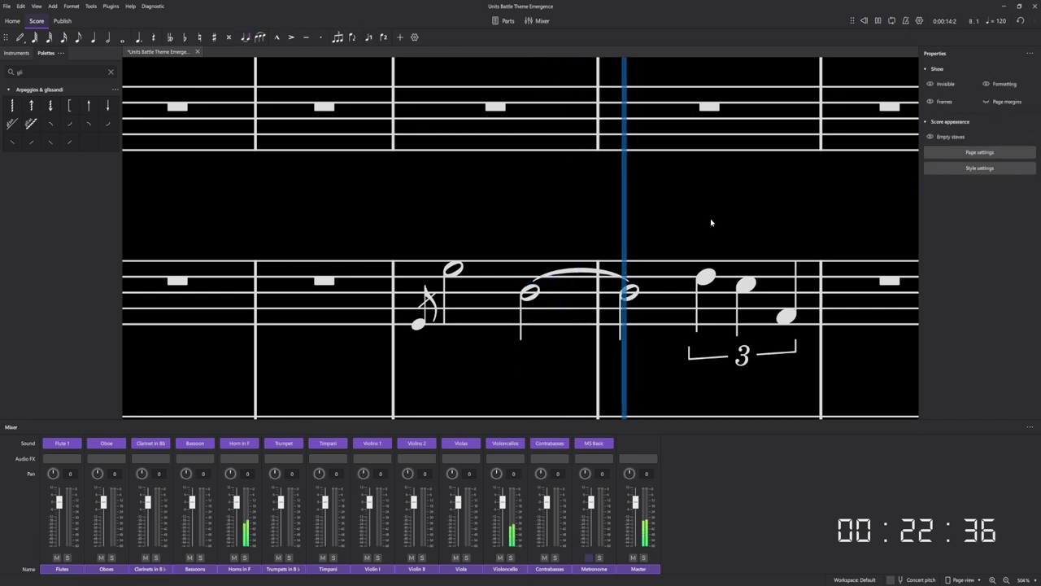
key("space")
Replace the contents of horn measure 8 with a half-note triplet D5, C5, A♯4, add a half-note B4 in measure 9, and play it back.
left_click(742, 355)
key("Delete")
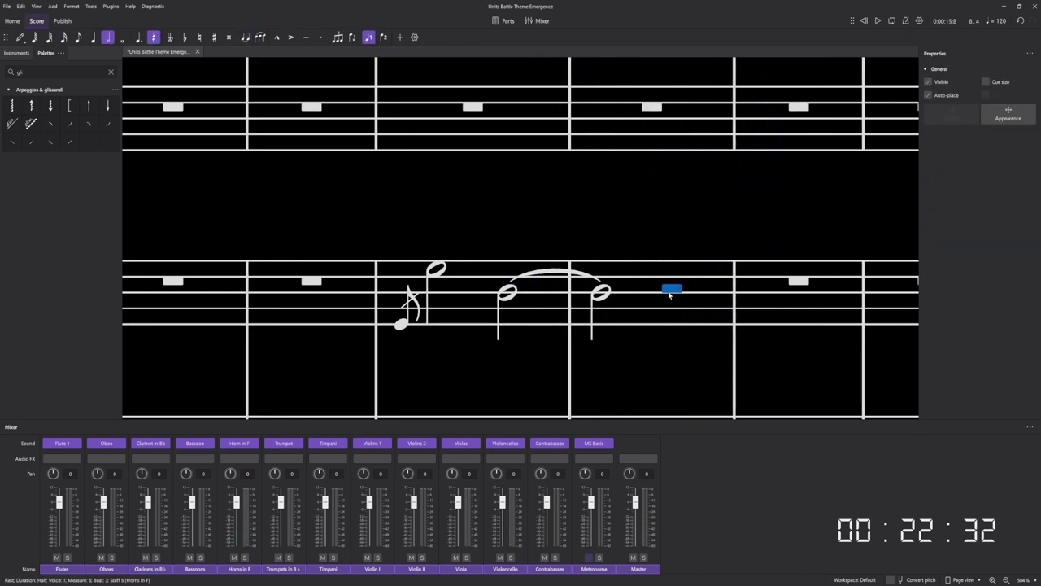
left_click(605, 294)
key("7")
key("ctrl+3")
left_click_drag(594, 292, 593, 280)
key("n")
left_click(648, 283)
left_click(700, 301)
key("Delete")
left_click(704, 293)
key("Down")
key("Down")
key("Up")
left_click(783, 293)
key("Escape")
left_click(434, 137)
key("space")
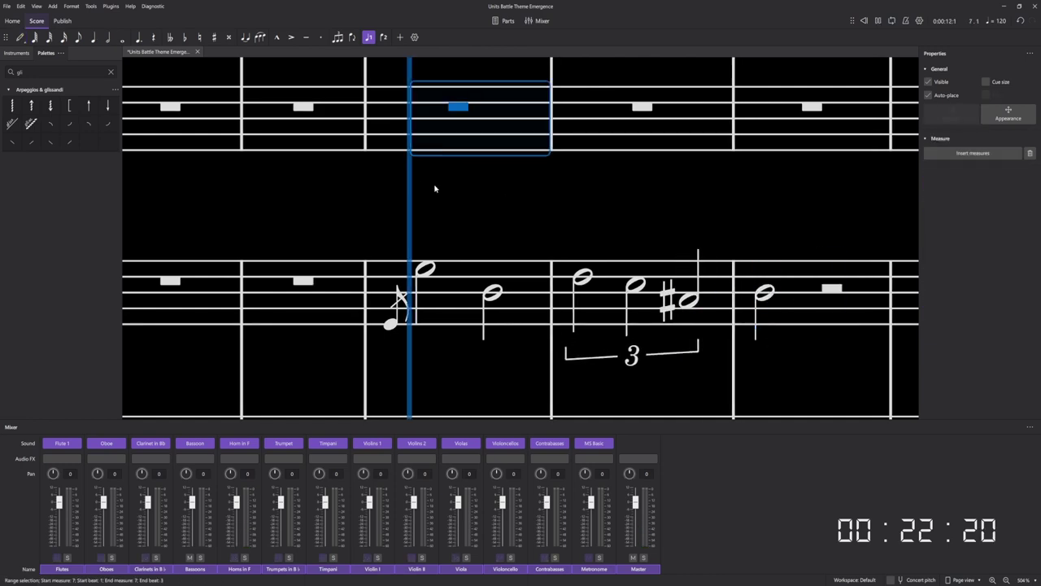
left_click(453, 203)
scroll(453, 206, "down", 4)
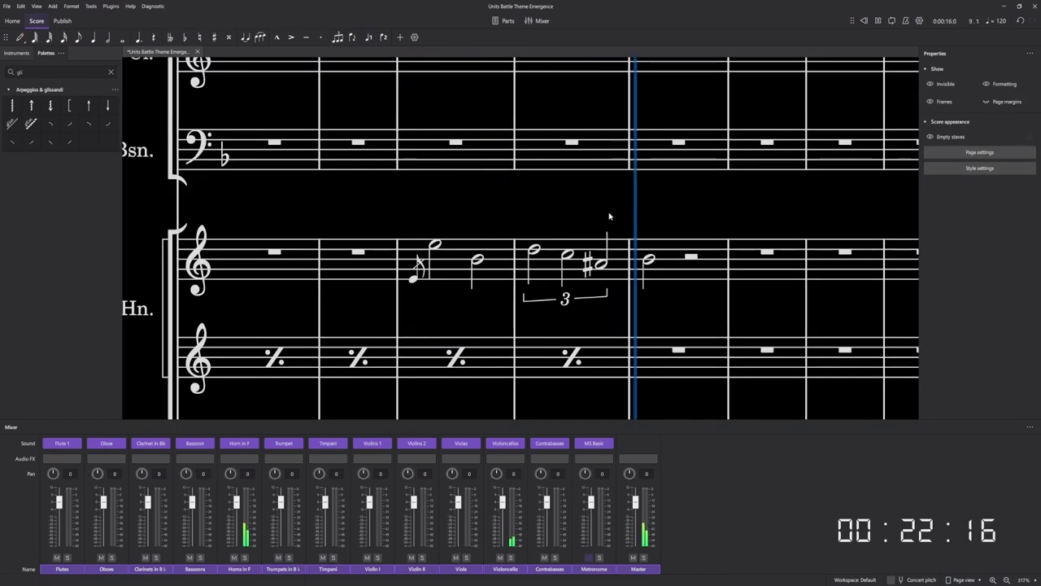
left_click(535, 251)
key("Delete")
key("ctrl+z")
key("ctrl+z")
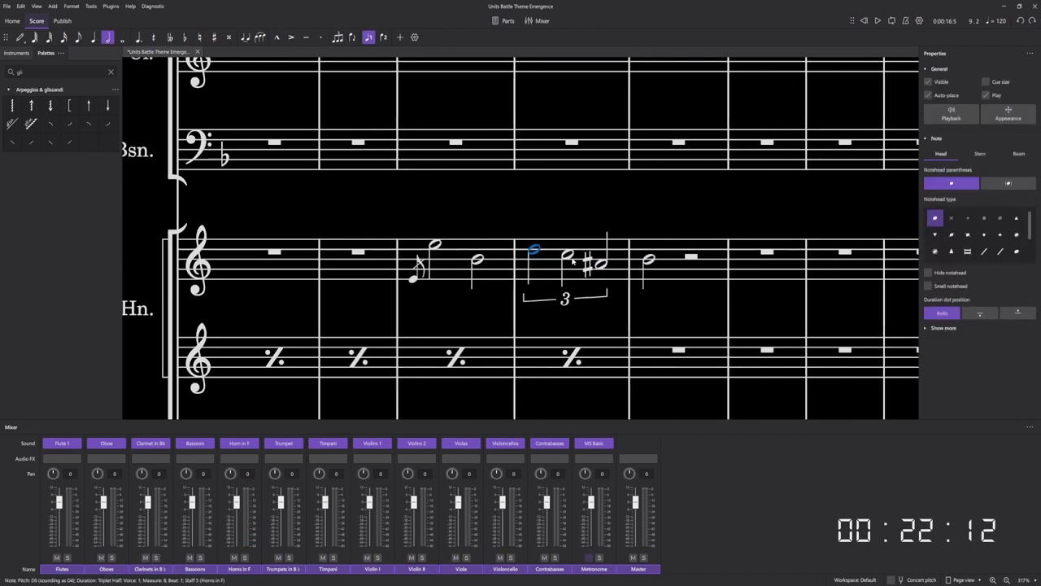
Cut the half-note triplet from horn measure 8 and paste it at half duration into the measure's second half.
left_click(535, 254)
key("ctrl+x")
key("6")
left_click(577, 257)
key("ctrl+shift+q")
Tie the measure 7 horn B4 to a half note at the start of measure 8 and save the score.
left_click(494, 259)
key("t")
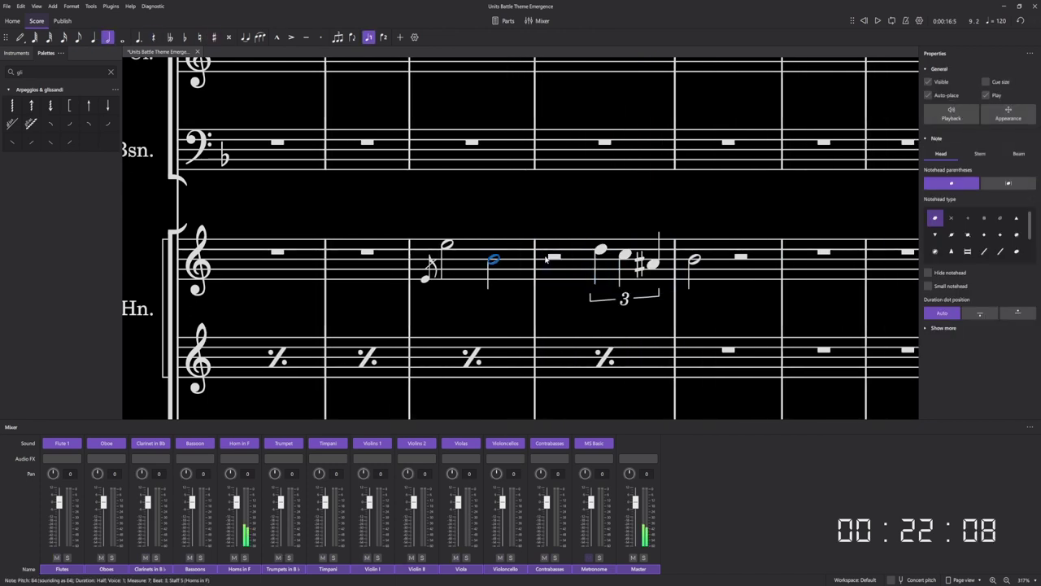
key("ctrl+s")
Change the last note of the horn triplet to A4 and play back the melody from measure 7.
left_click(603, 251)
scroll(673, 264, "up", 3)
key("Right")
key("Right")
key("Up")
left_click(362, 116)
key("space")
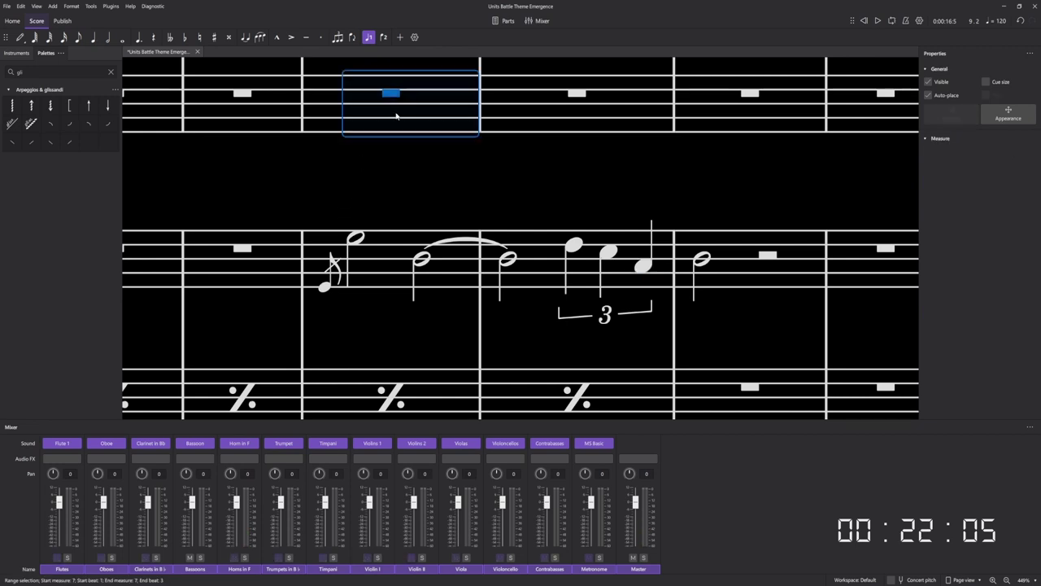
left_click(432, 167)
scroll(433, 170, "down", 4)
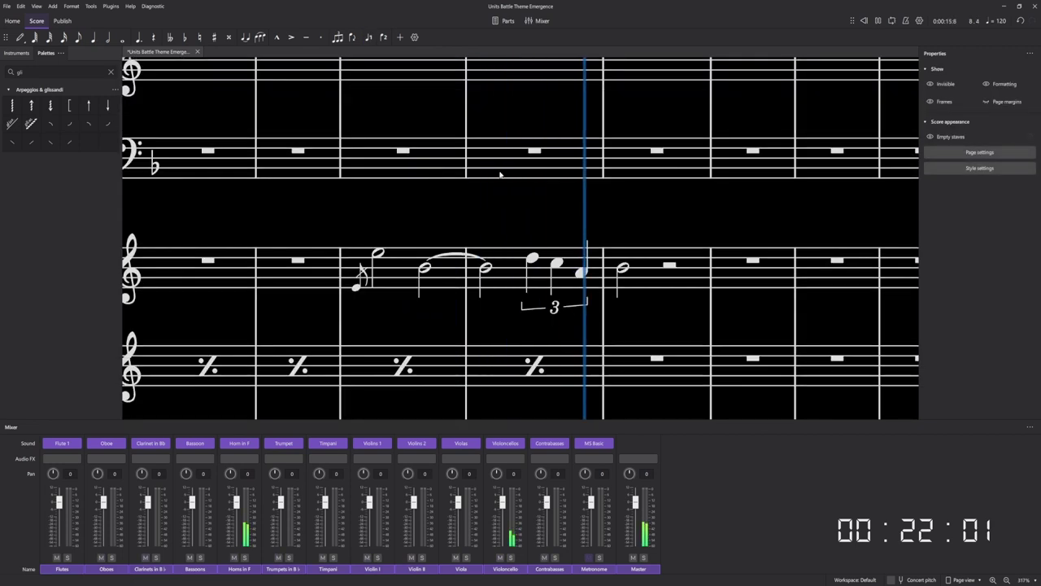
key("space")
Lengthen the horn B4 in measure 9 to a whole note and delete the grace note in measure 7.
scroll(600, 212, "down", 3, "ctrl")
scroll(599, 212, "down", 1, "ctrl")
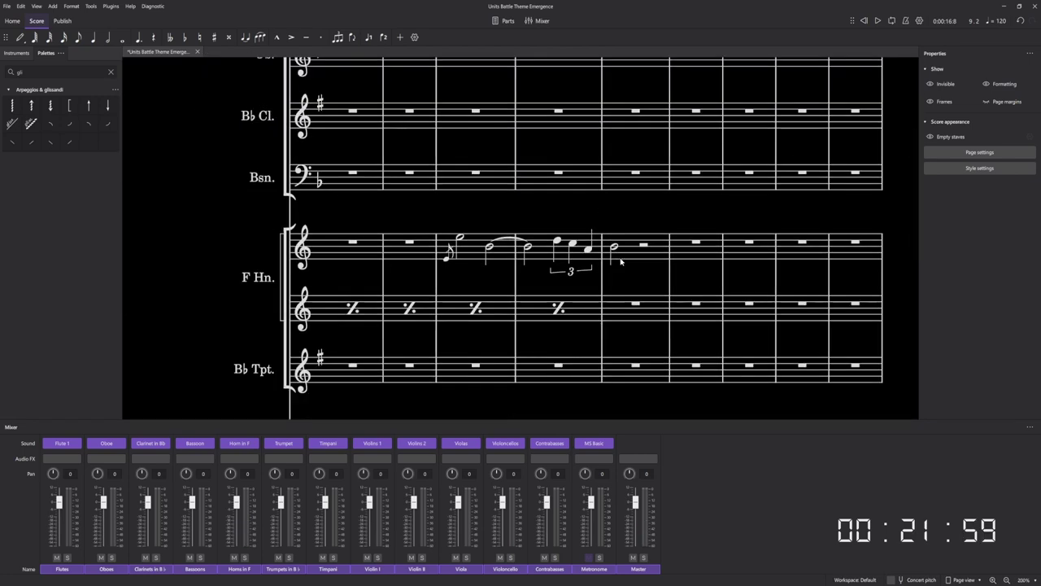
left_click(613, 248)
scroll(626, 220, "up", 5, "ctrl")
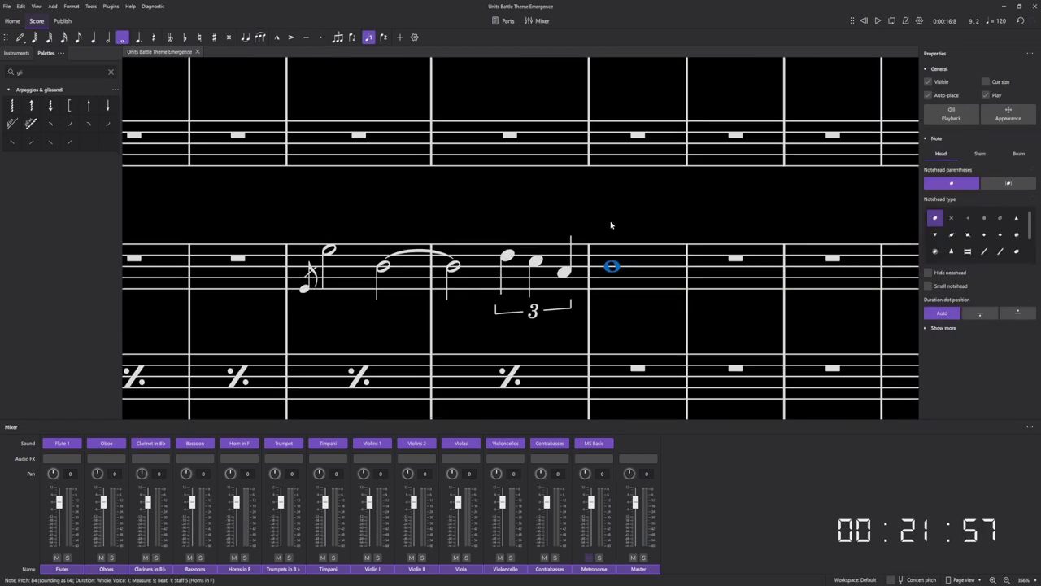
scroll(612, 225, "down", 9, "ctrl")
scroll(522, 233, "up", 7, "ctrl")
left_click(488, 251)
key("Delete")
Copy the horn melody in measures 7 to 9 to the Violins I staff and raise the copy an octave.
left_click(734, 234, "shift")
scroll(691, 246, "down", 5)
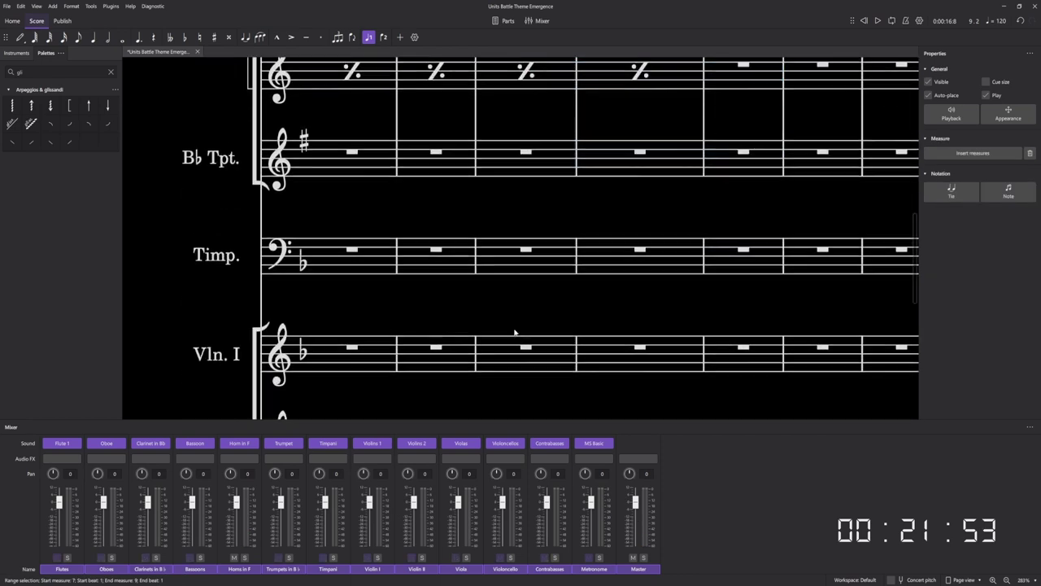
left_click(541, 218)
key("ctrl+v")
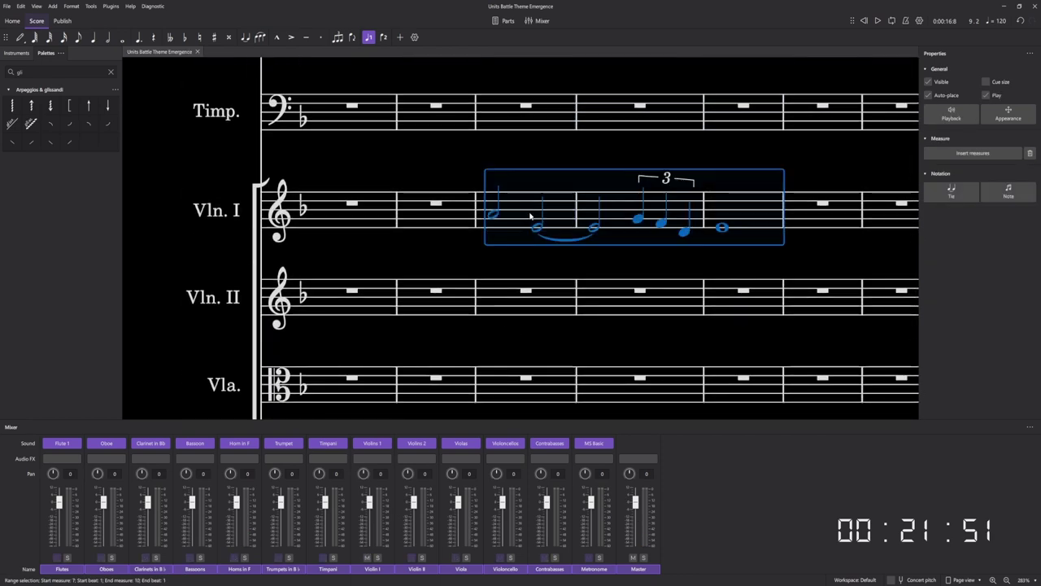
scroll(529, 216, "up", 4, "ctrl")
scroll(530, 216, "up", 2)
key("ctrl+Up")
Clear the palette search and add an f dynamic to the first note of the horn melody in measure 7.
scroll(542, 216, "down", 7, "ctrl")
scroll(542, 216, "up", 3)
scroll(542, 214, "up", 2)
left_click(509, 153)
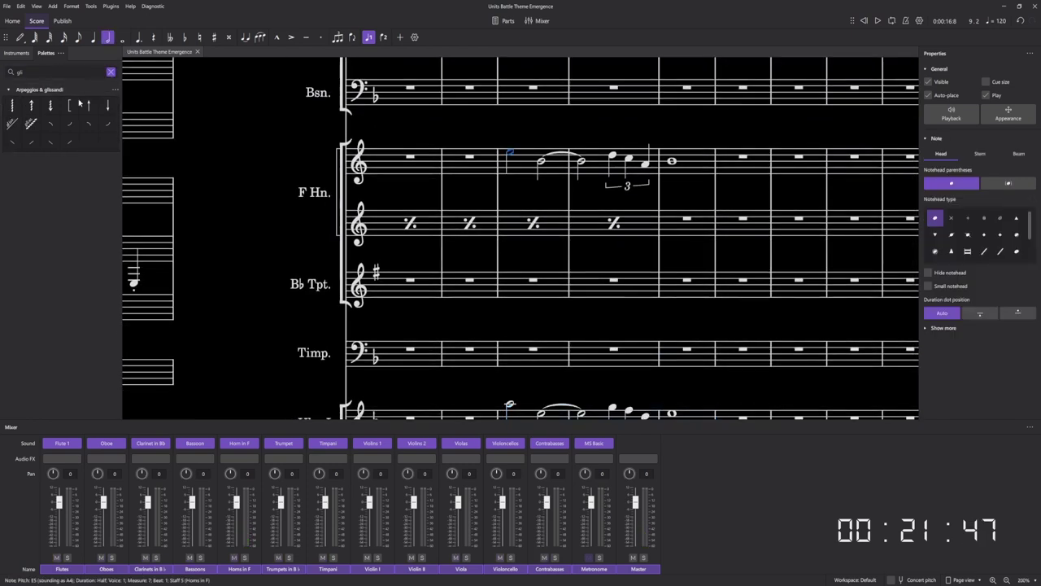
key("Escape")
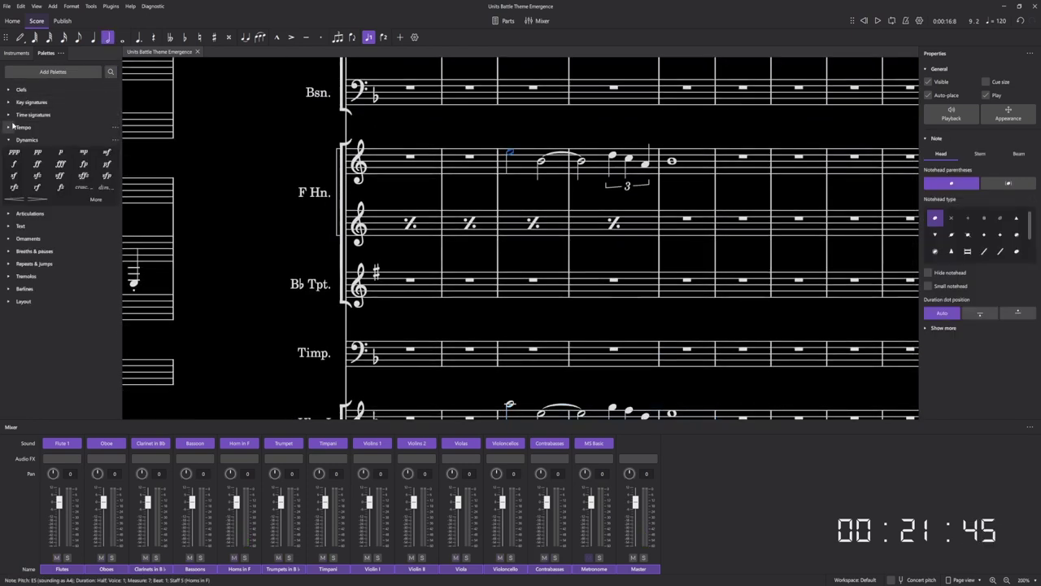
left_click(16, 165)
Add an mp dynamic to the first Violins I note in measure 7.
scroll(513, 265, "down", 3)
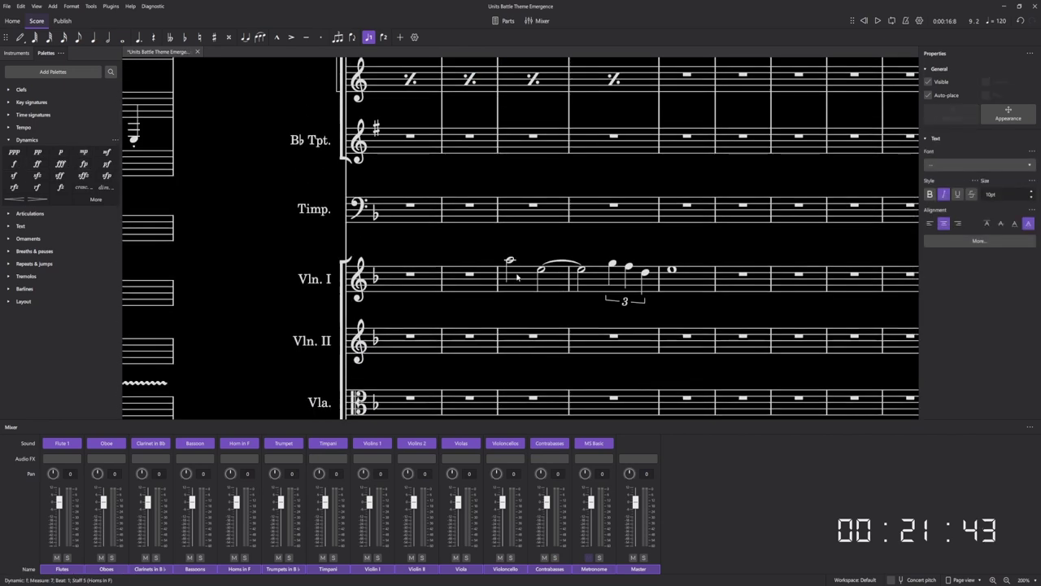
left_click(511, 261)
left_click(83, 151)
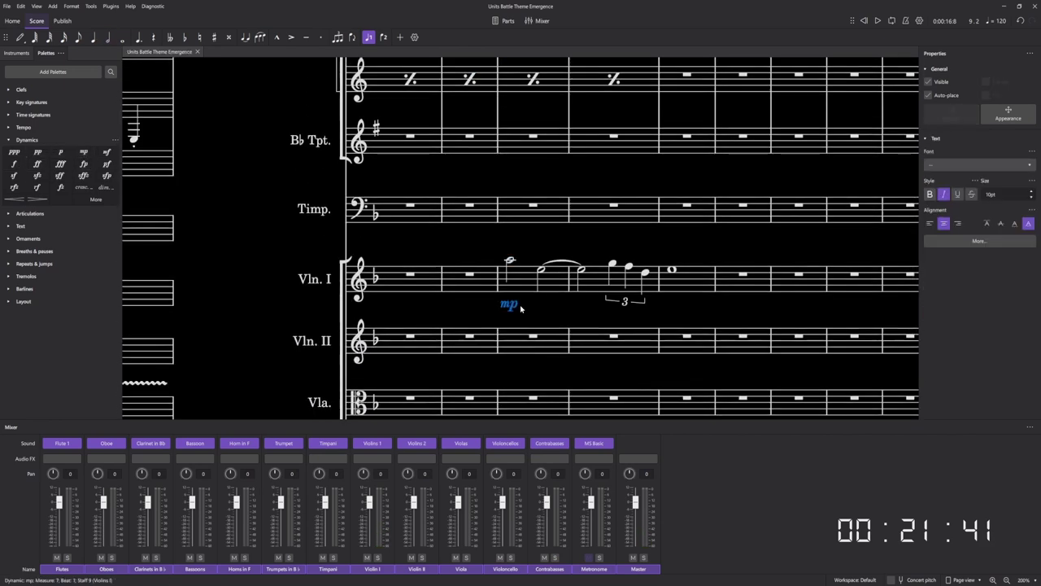
scroll(524, 307, "down", 5, "ctrl")
left_click(460, 303)
scroll(485, 297, "up", 4, "ctrl")
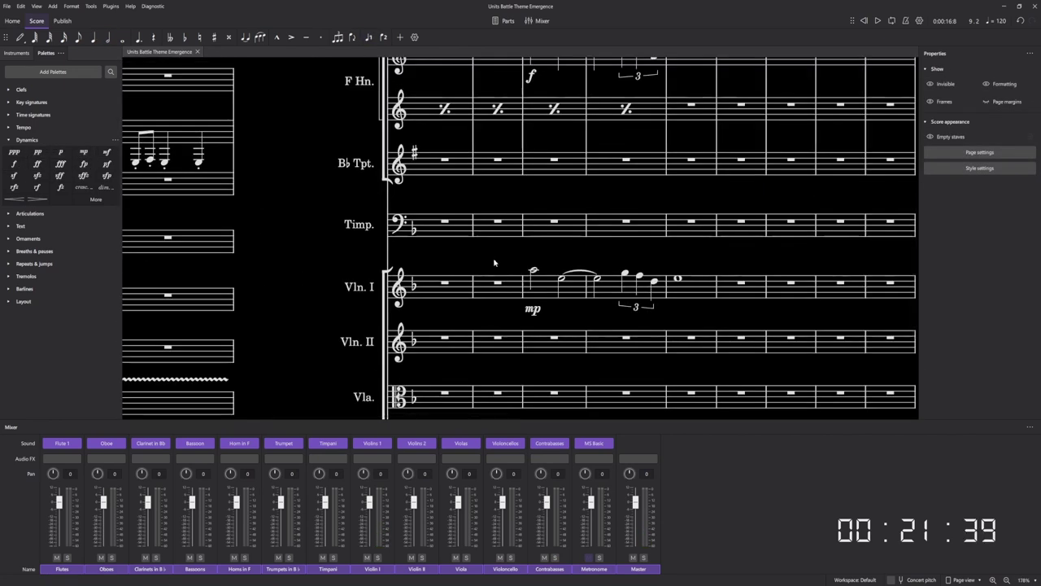
Play back the score through the opening and the horn and Violins I melody from measure 7.
scroll(485, 286, "down", 3)
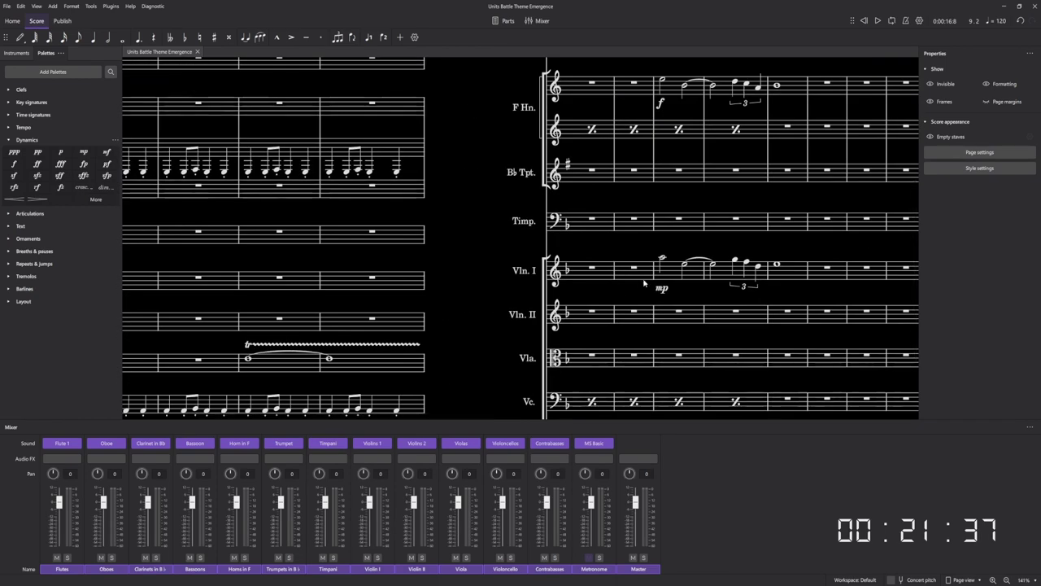
scroll(606, 286, "down", 2)
key("space")
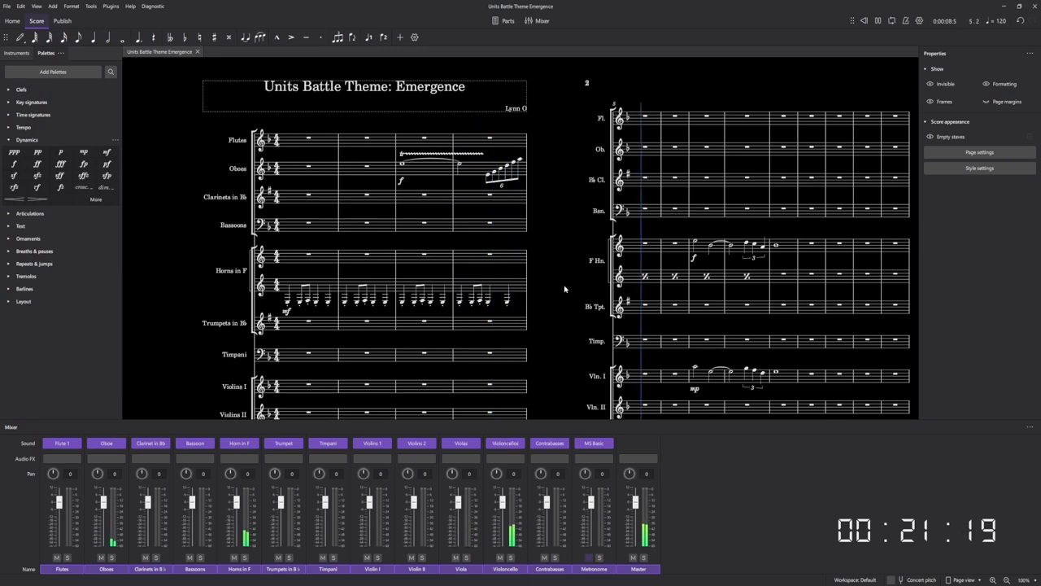
scroll(569, 289, "up", 4)
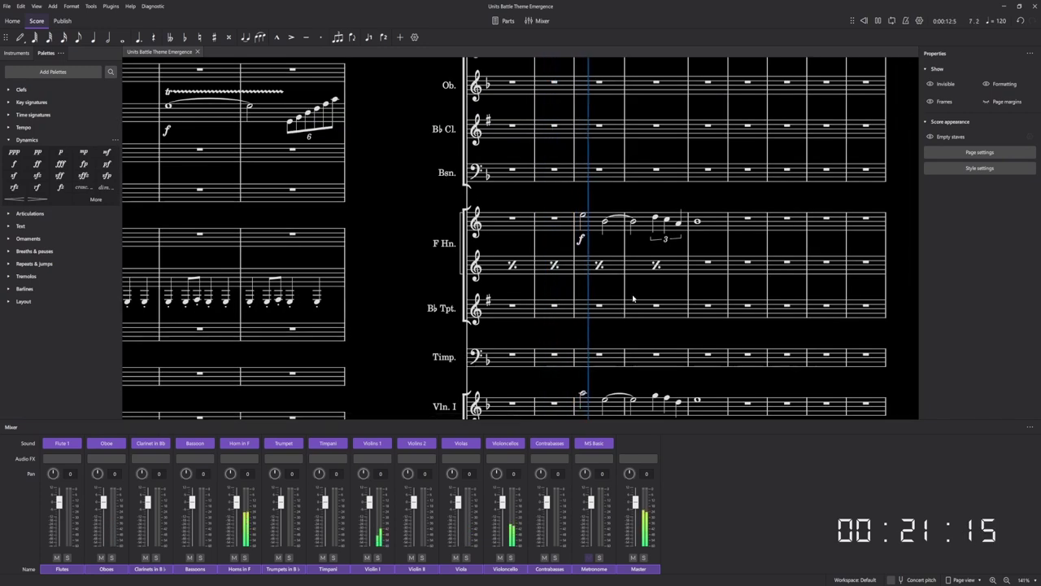
scroll(636, 287, "up", 3)
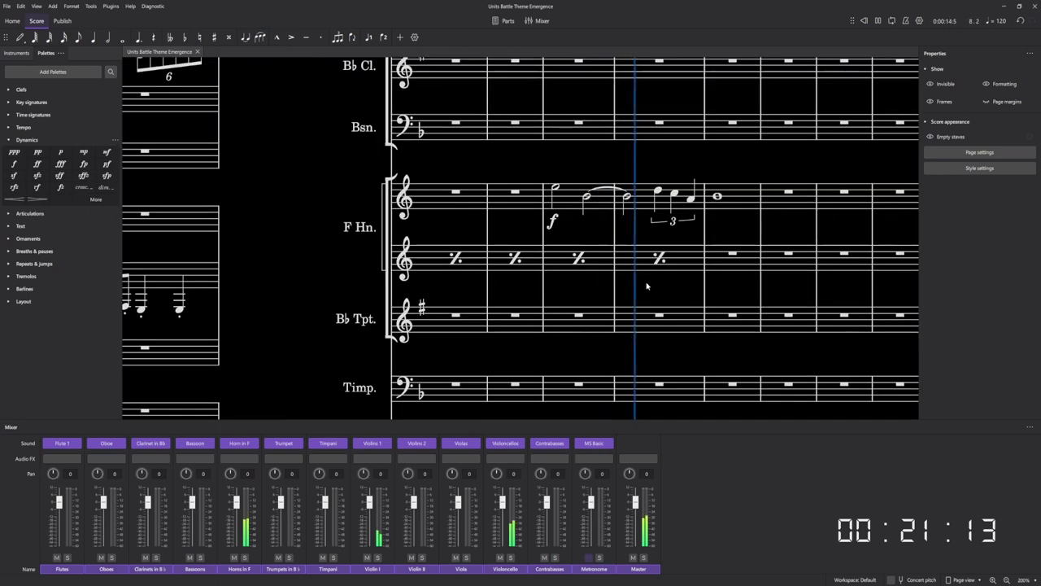
Extend the measure repeats through measures 9 to 12 in the second horn and cello staves and save the score.
scroll(651, 285, "down", 3)
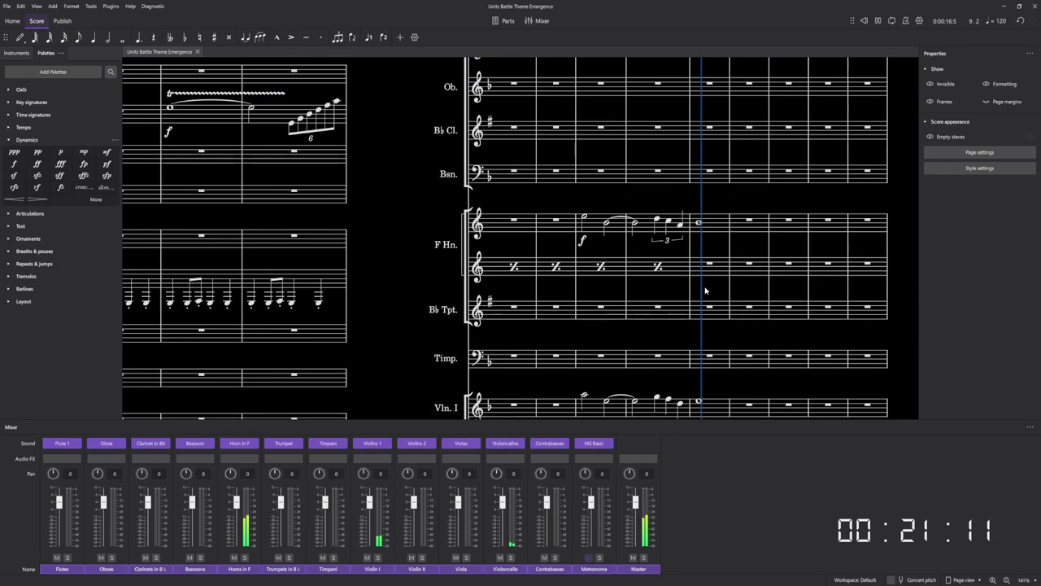
left_click(514, 267)
left_click(659, 267, "shift")
key("r")
scroll(705, 281, "down", 3)
left_click(712, 356)
key("ctrl+v")
key("ctrl+s")
Delete the opening dynamics under the second horn and cello staves in measure 1.
scroll(567, 343, "down", 4)
left_click(214, 368)
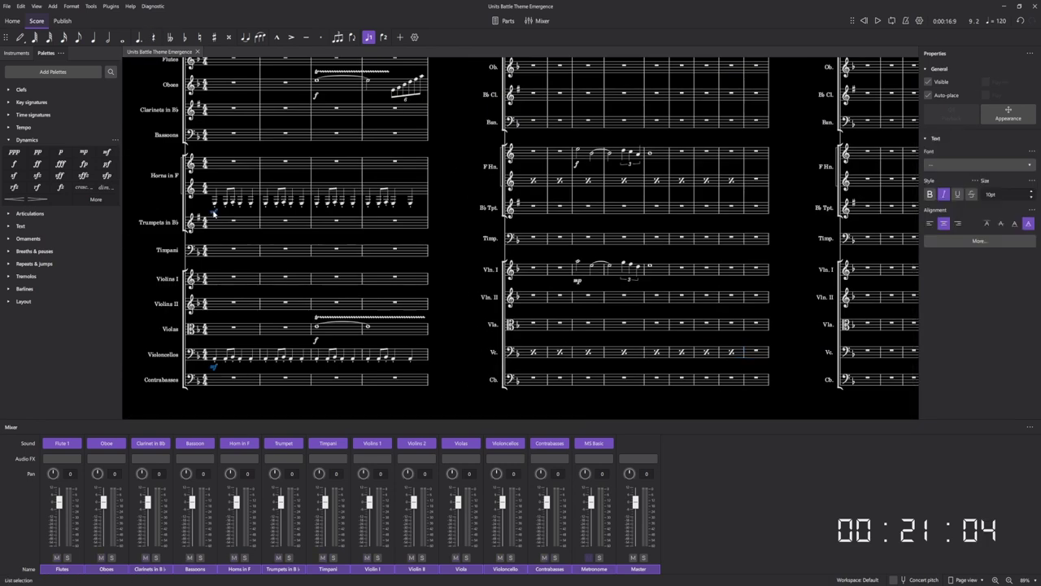
key("Delete")
left_click(215, 356)
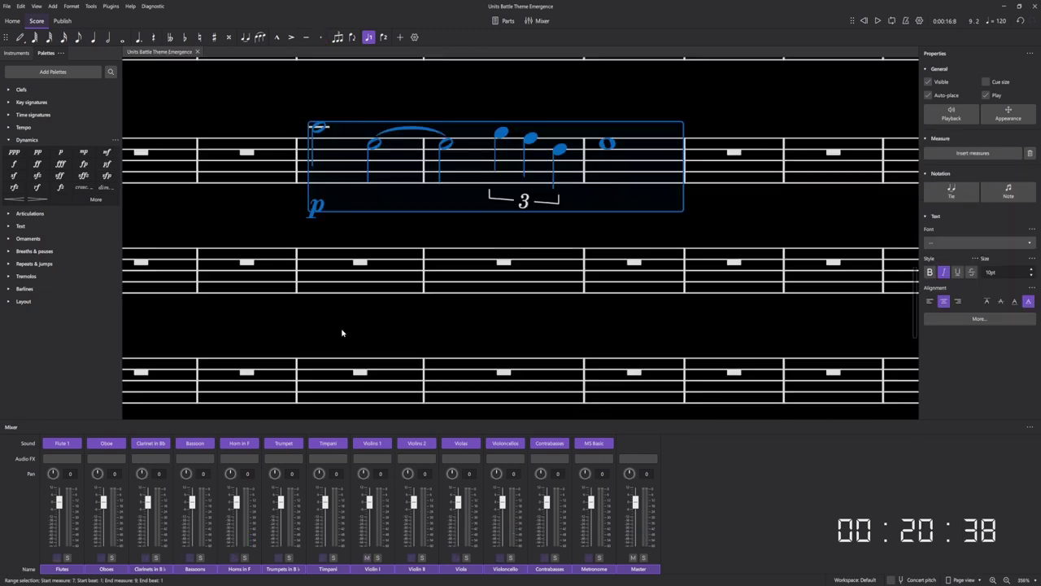
Paste the Violins I melody into the Violins II staff from measure 7, transposed to sit a sixth below the original.
left_click(360, 263)
key("ctrl+v")
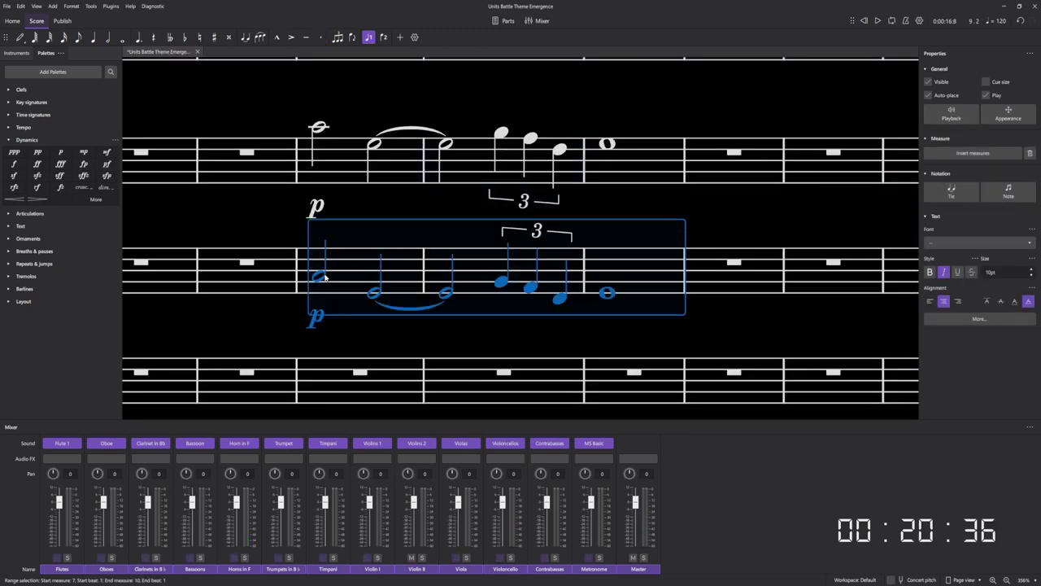
scroll(361, 267, "up", 4)
key("space")
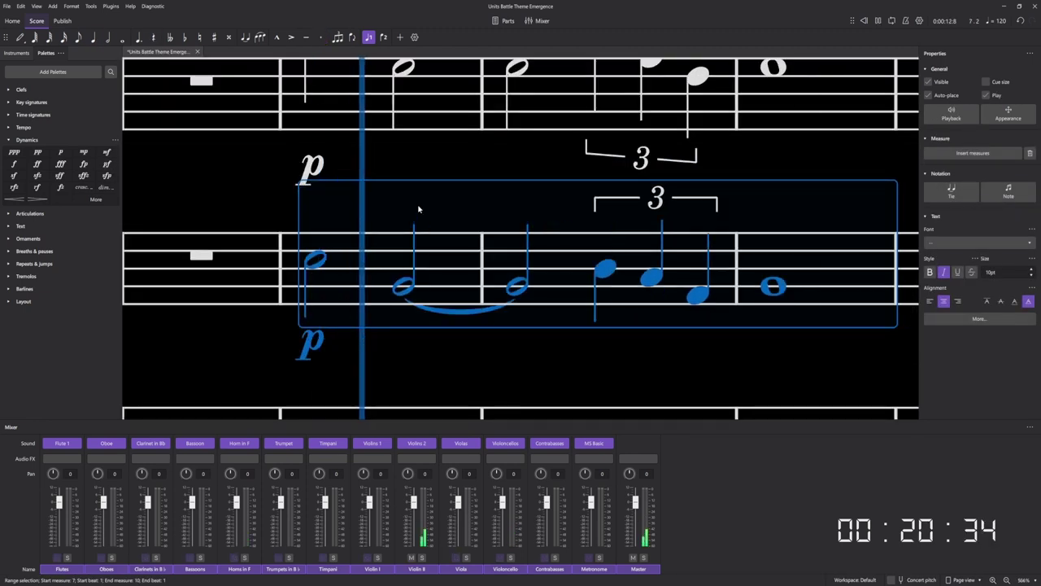
Play back the Violins I and Violins II melody together from measure 7.
scroll(399, 159, "down", 5)
key("shift+Up")
key("space")
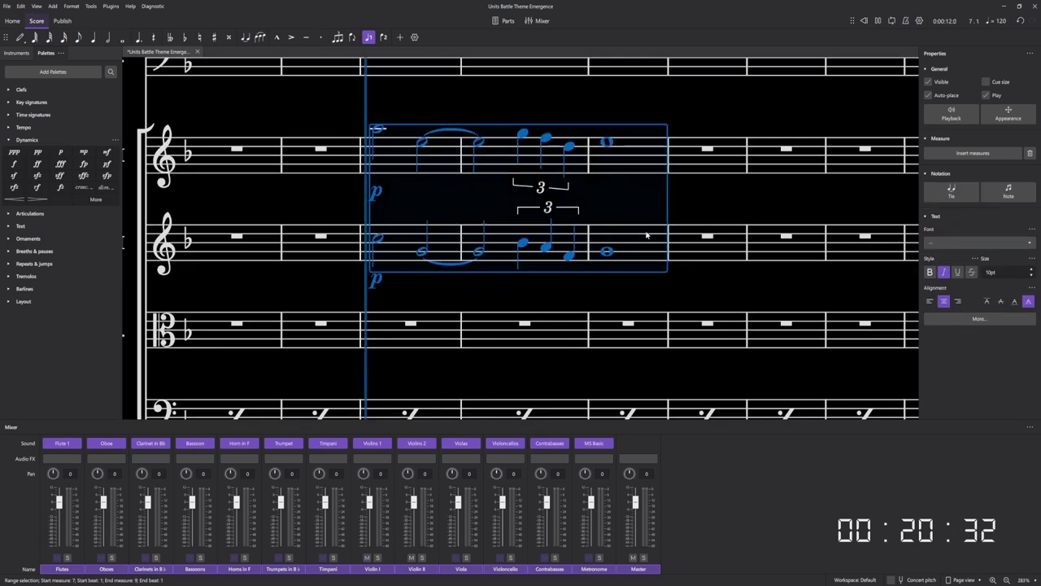
scroll(647, 235, "up", 1)
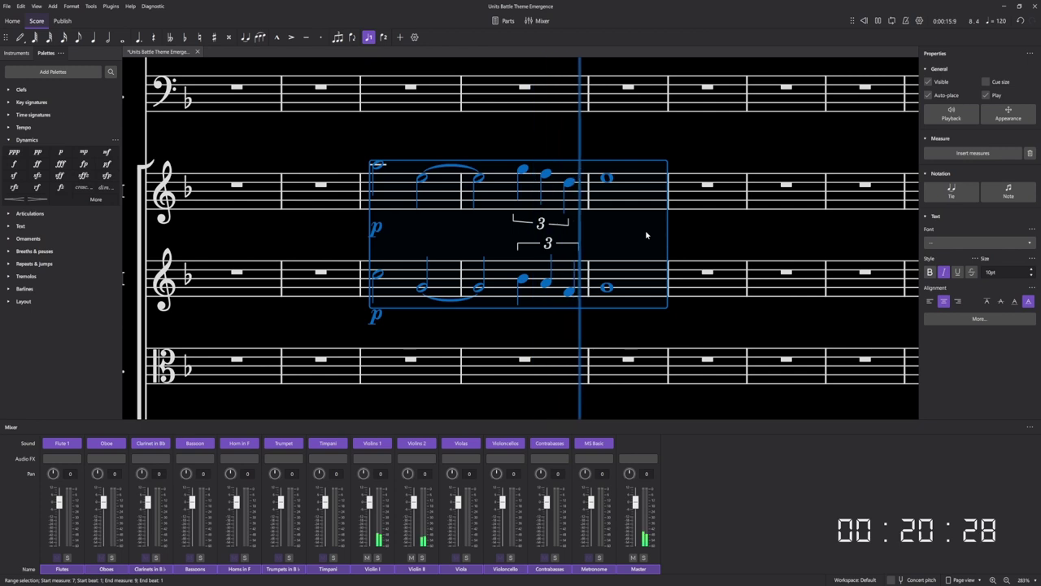
scroll(646, 234, "up", 1)
scroll(646, 234, "down", 4)
scroll(478, 282, "up", 4)
key("space")
Try the Violins II harmony in measures 7 to 9 a third higher and play it back with Violins I.
key("Up")
key("Down")
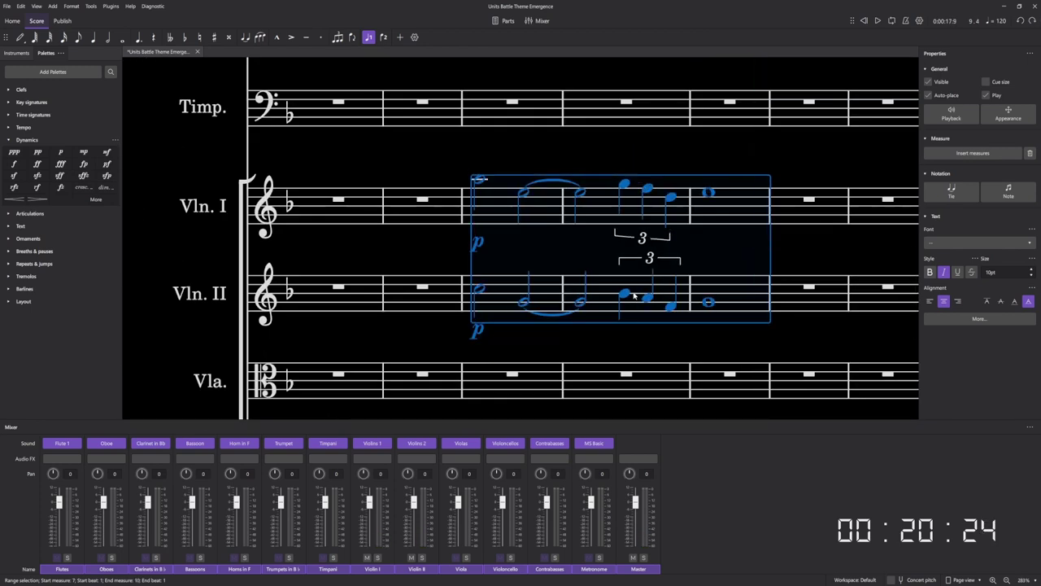
left_click(717, 292)
left_click(486, 294, "shift")
key("Up")
key("Up")
left_click(492, 225)
left_click(759, 302, "shift")
key("space")
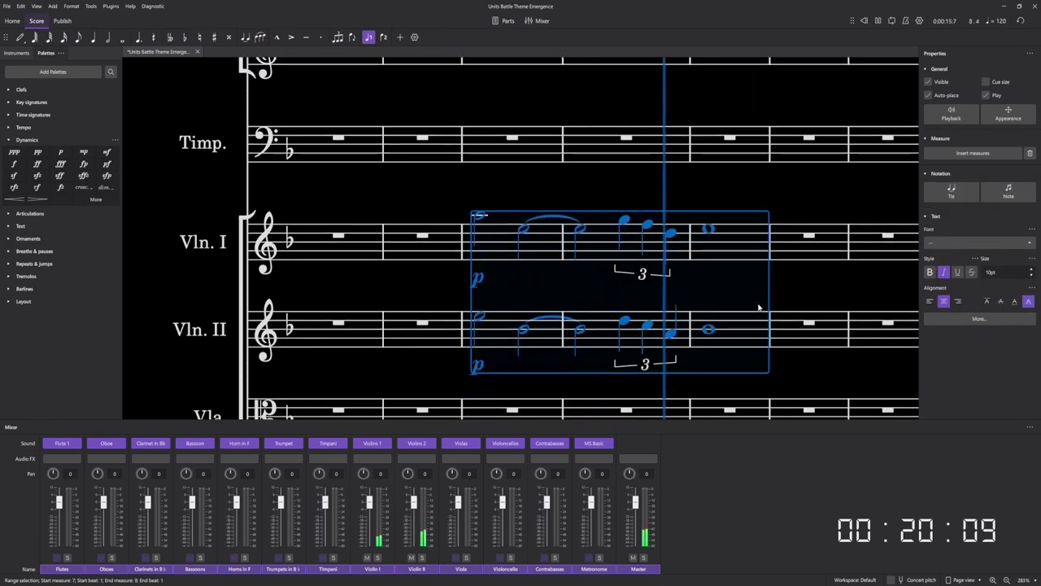
key("space")
Lower the Violins II harmony in measures 7 to 9 by two diatonic steps.
scroll(477, 327, "up", 4)
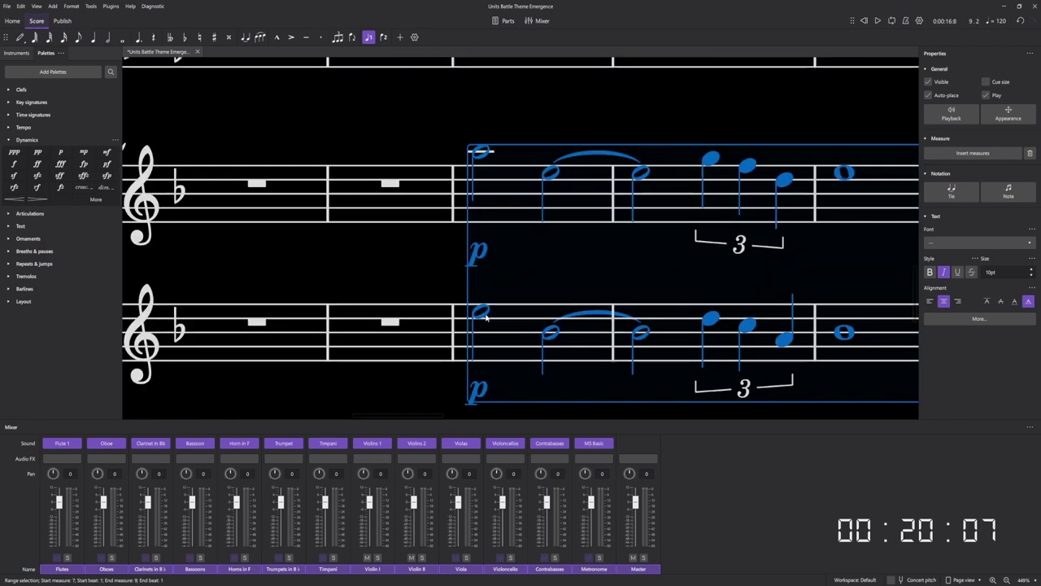
left_click(482, 311)
scroll(797, 344, "down", 3)
left_click(859, 340, "shift")
key("alt+shift+Down")
key("alt+shift+Down")
Play back the full score from measure 7 to the start of measure 11.
left_click(518, 327)
key("space")
scroll(530, 304, "down", 5)
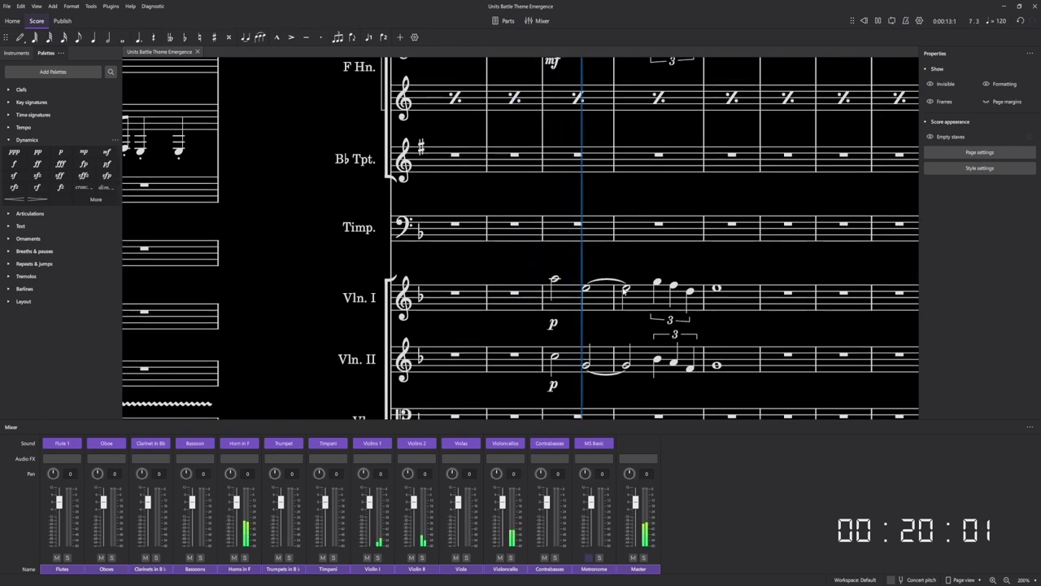
scroll(631, 293, "down", 1)
scroll(632, 295, "down", 1)
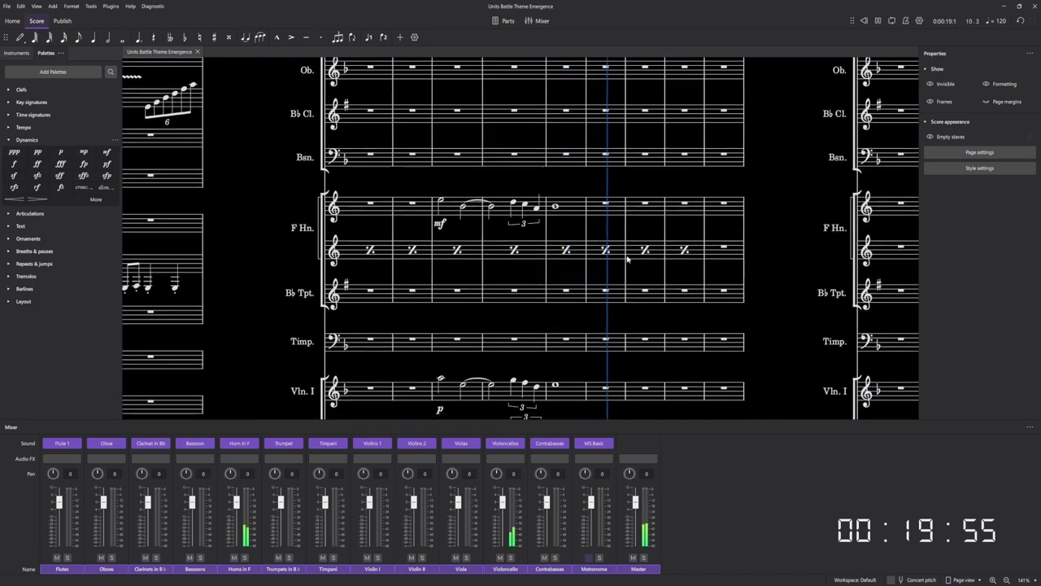
left_click_drag(627, 259, 685, 255)
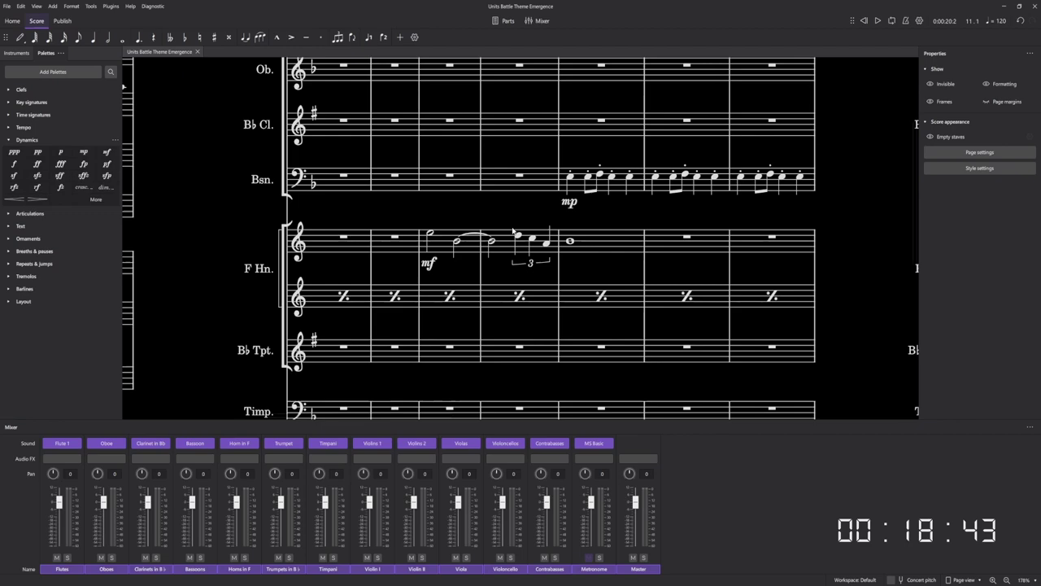
Copy the horn melody in measures 7 to 9 to measure 11 of the same staff.
left_click_drag(427, 229, 639, 245)
key("ctrl+c")
left_click(756, 245)
key("ctrl+v")
Copy the Violins I and Violins II melody in measures 7 to 9 to measure 11.
scroll(822, 264, "down", 6)
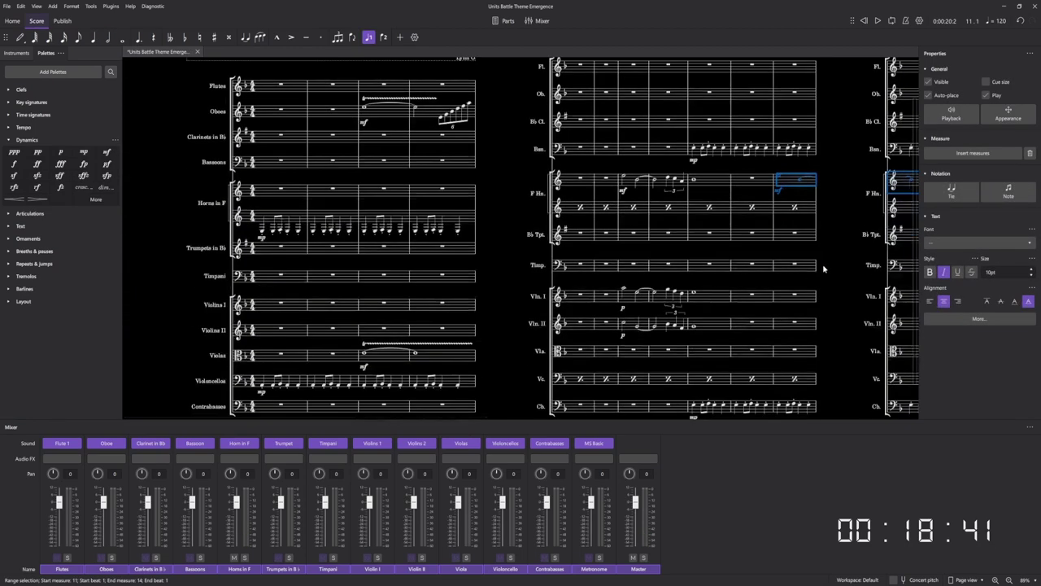
scroll(691, 305, "up", 3)
left_click_drag(593, 298, 737, 342)
key("ctrl+c")
left_click(832, 299)
key("ctrl+v")
Play back the repeated horn and violin melody at measure 11.
scroll(836, 275, "up", 3)
key("Escape")
scroll(835, 275, "down", 2)
key("space")
left_click_drag(637, 295, 558, 304)
key("space")
scroll(482, 344, "up", 2)
left_click(484, 350)
Add a crescendo hairpin under the Violins II whole note in measure 9 and select the matching Violins I whole note.
scroll(455, 262, "down", 3)
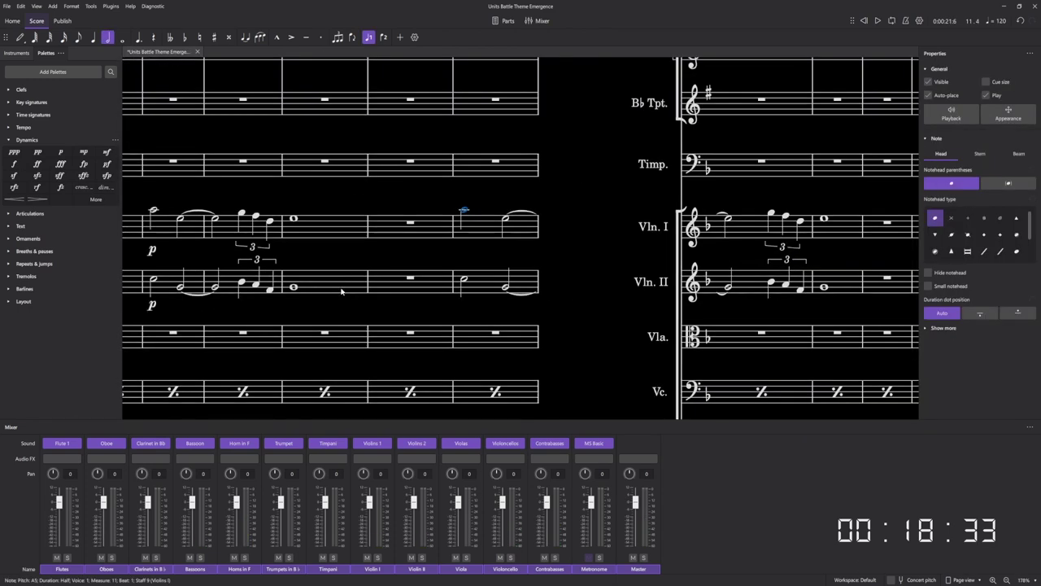
left_click(342, 291)
key("shift+comma")
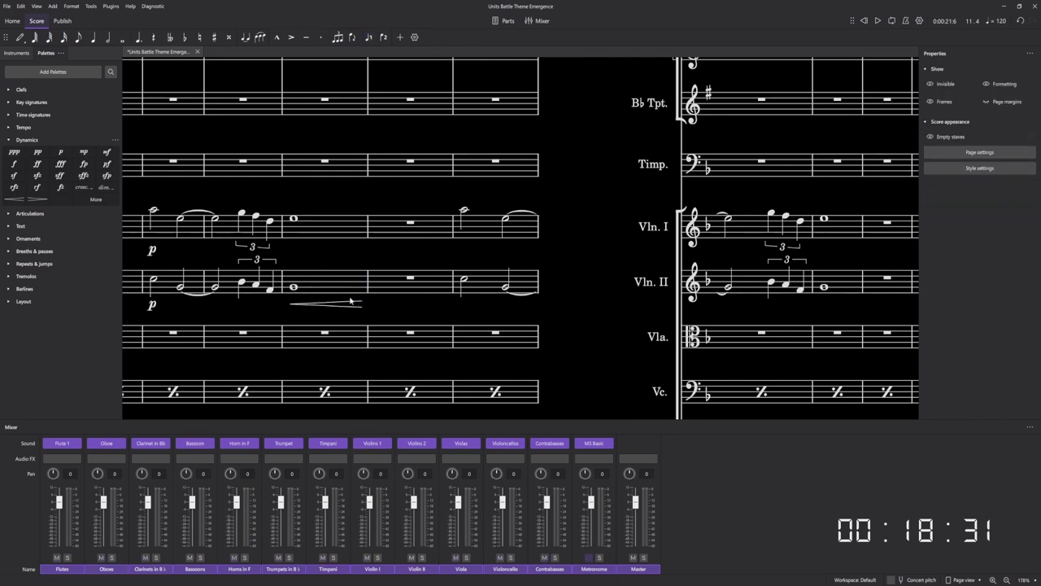
key("Escape")
left_click(349, 228)
left_click(465, 211)
left_click(353, 225)
left_click(295, 219)
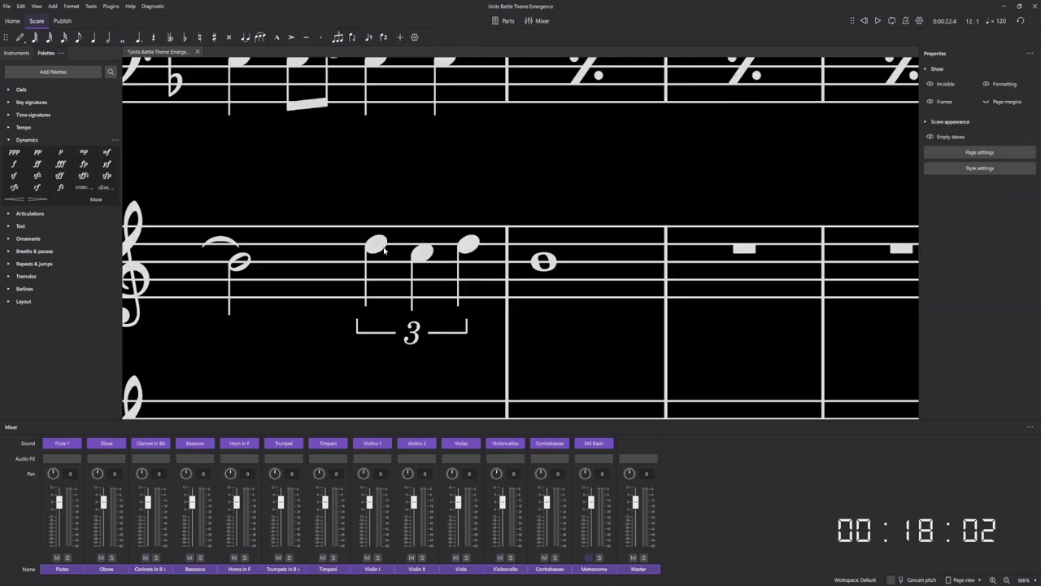
Raise the horn melody's last triplet note in measure 12 to F5 and the whole note in measure 13 to E5.
left_click(376, 244)
left_click(469, 243)
left_click_drag(468, 243, 471, 229)
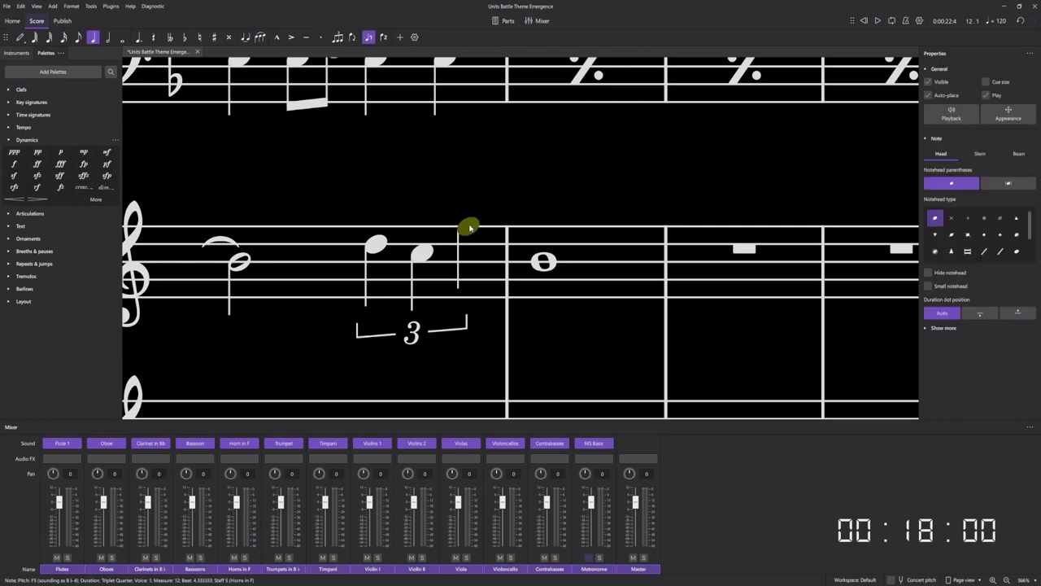
left_click(544, 261)
scroll(566, 362, "down", 2)
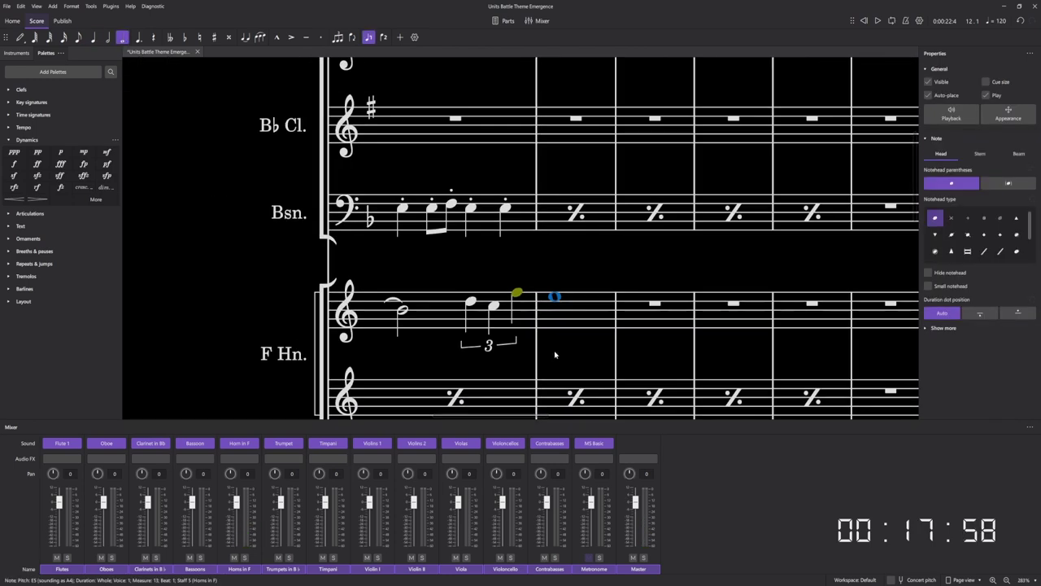
left_click(513, 294)
left_click(513, 293)
scroll(531, 286, "up", 1)
key("Escape")
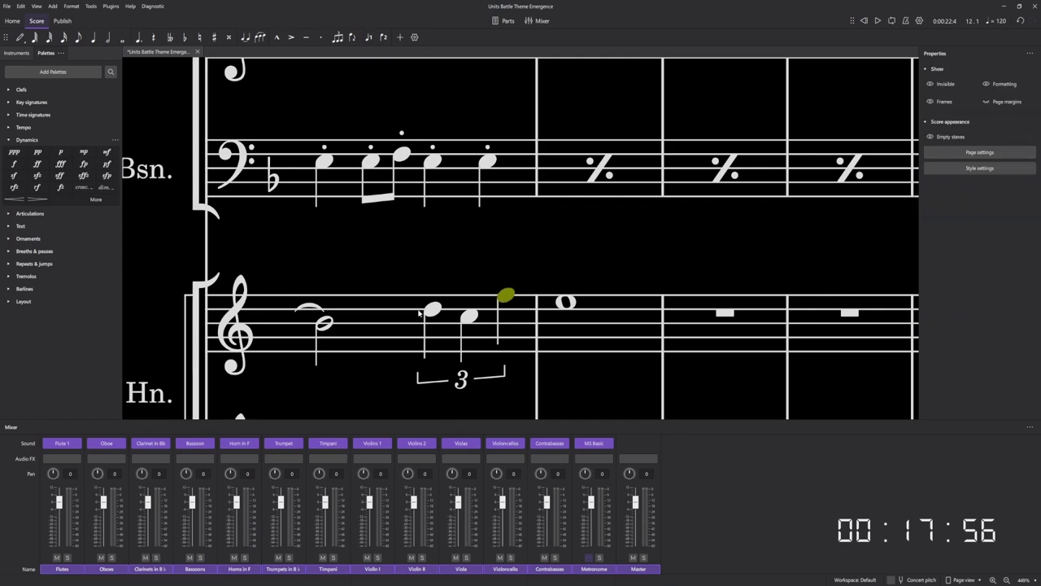
Examine the horn triplet in measure 12 and audition its individual notes.
scroll(453, 311, "down", 3)
scroll(494, 329, "down", 2)
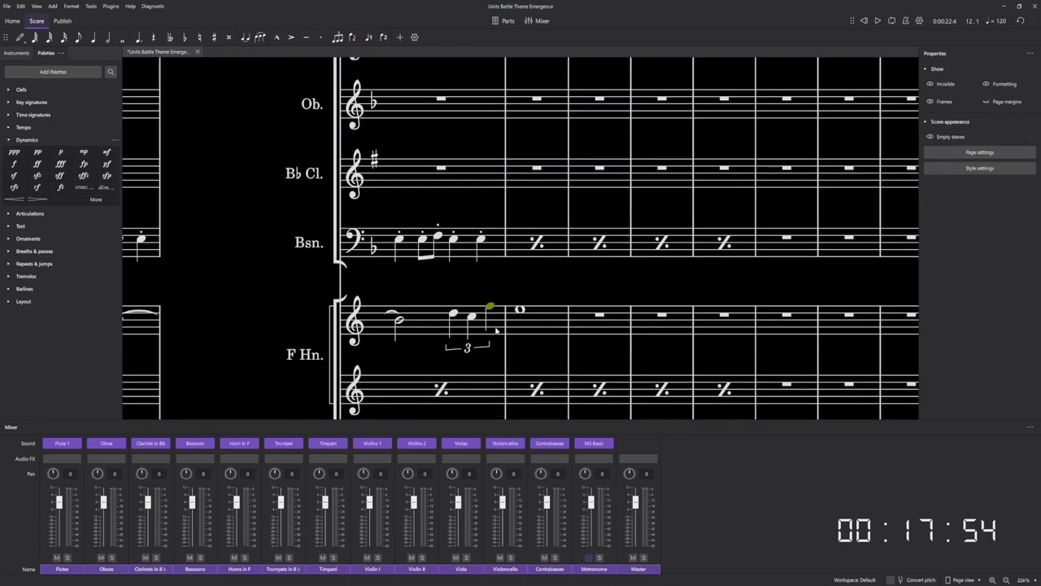
scroll(450, 287, "down", 1)
scroll(451, 266, "up", 2)
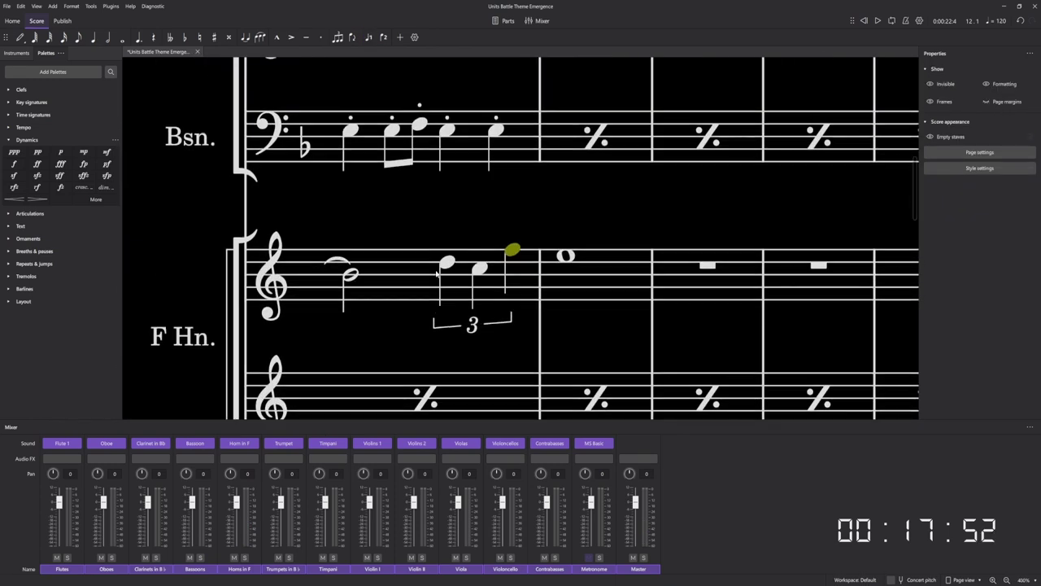
scroll(444, 273, "down", 2)
scroll(441, 273, "up", 1)
scroll(446, 275, "up", 3)
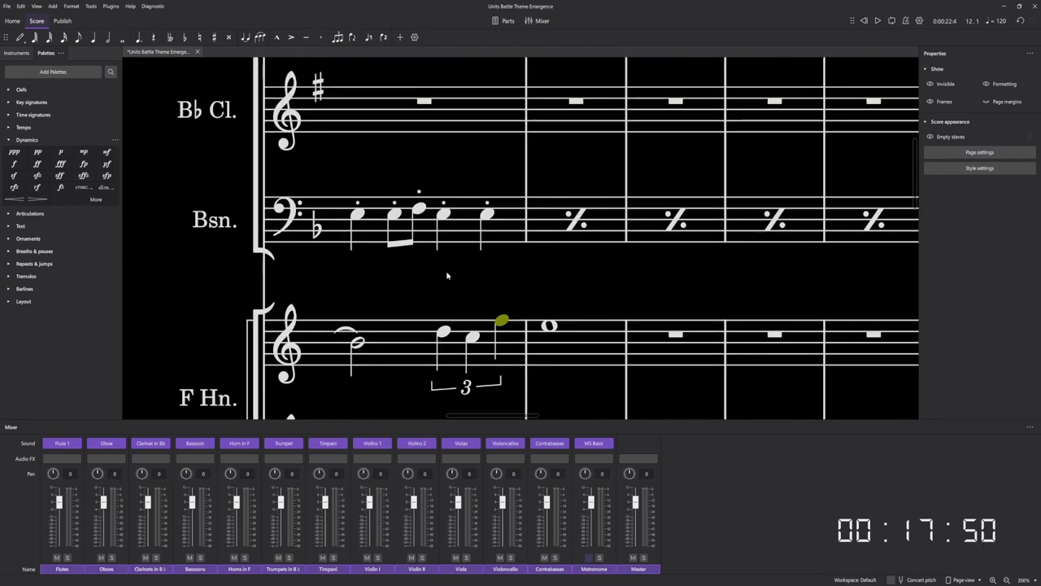
left_click(472, 336)
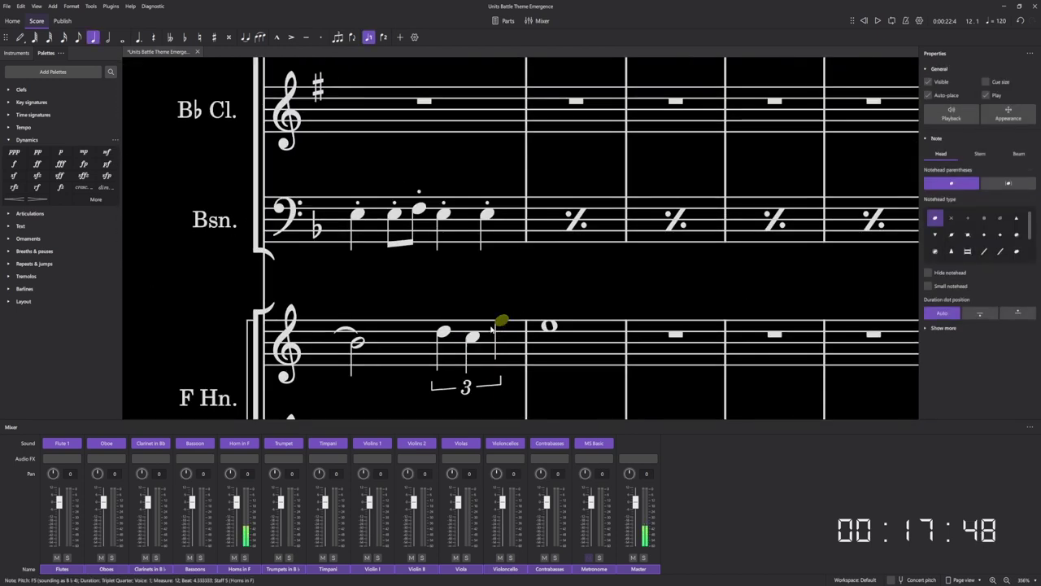
scroll(502, 299, "down", 1)
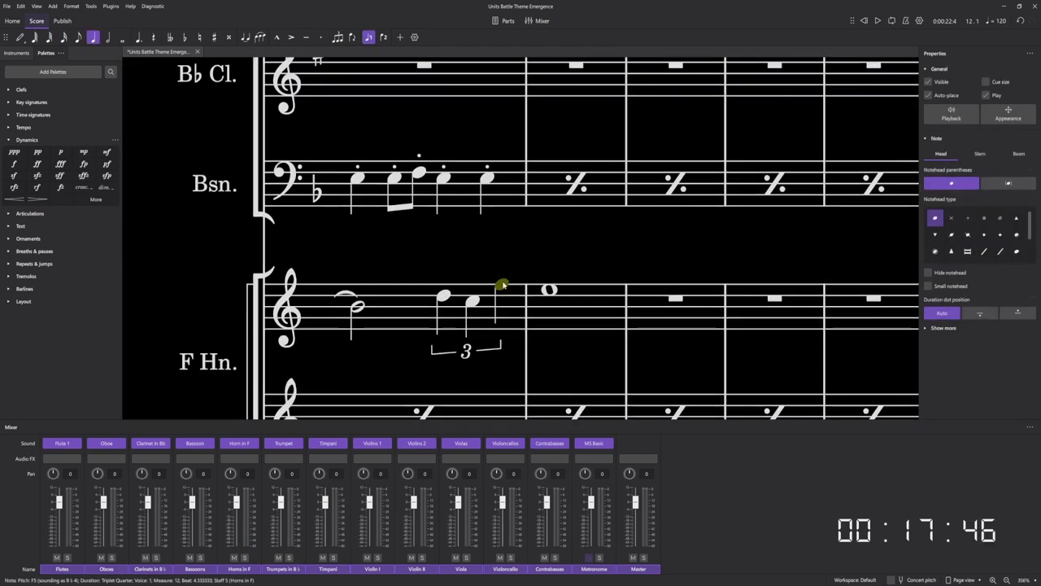
left_click(449, 296)
scroll(514, 282, "down", 3)
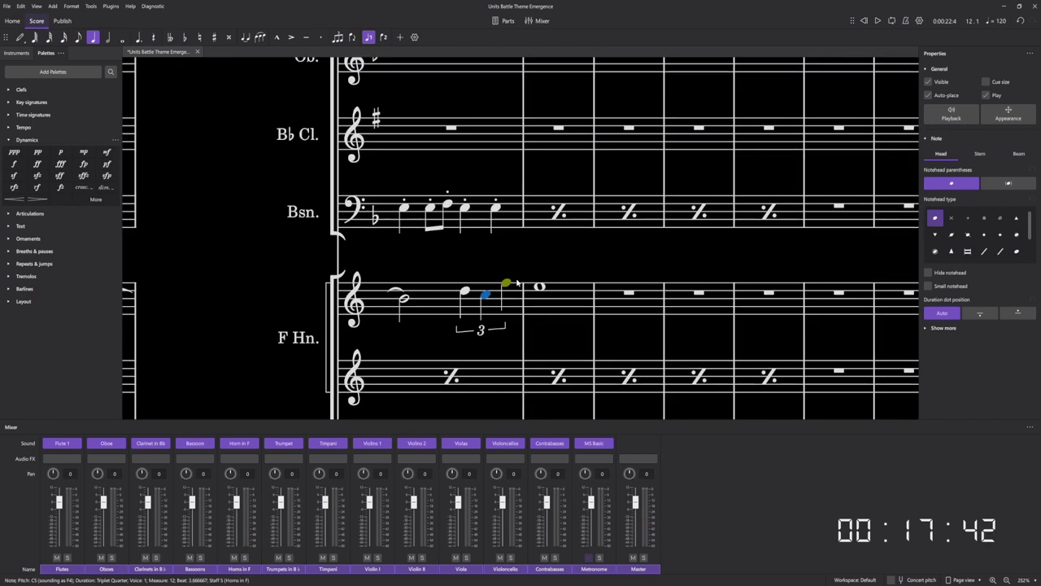
scroll(517, 282, "up", 3)
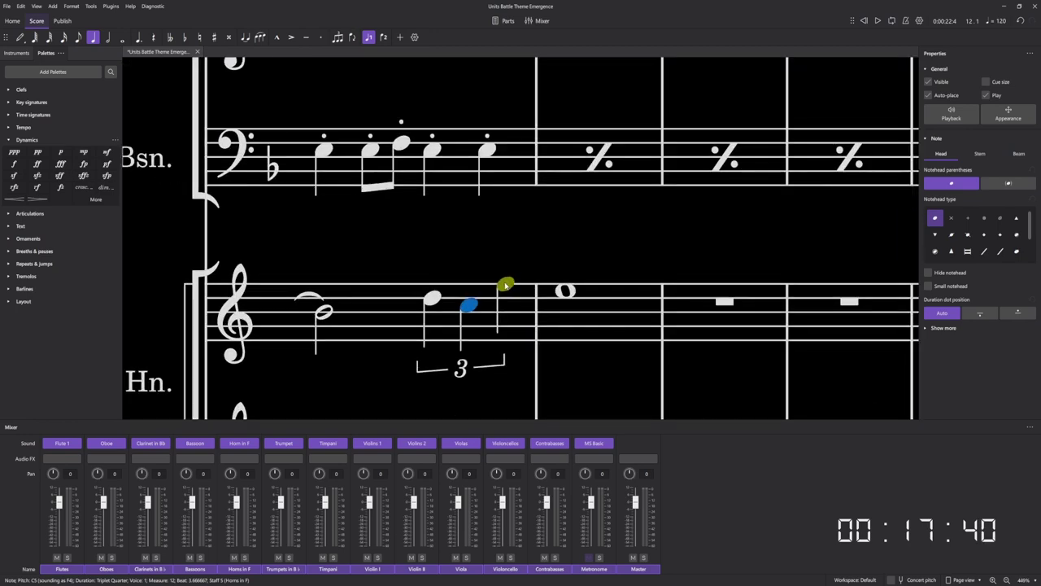
scroll(517, 282, "down", 3)
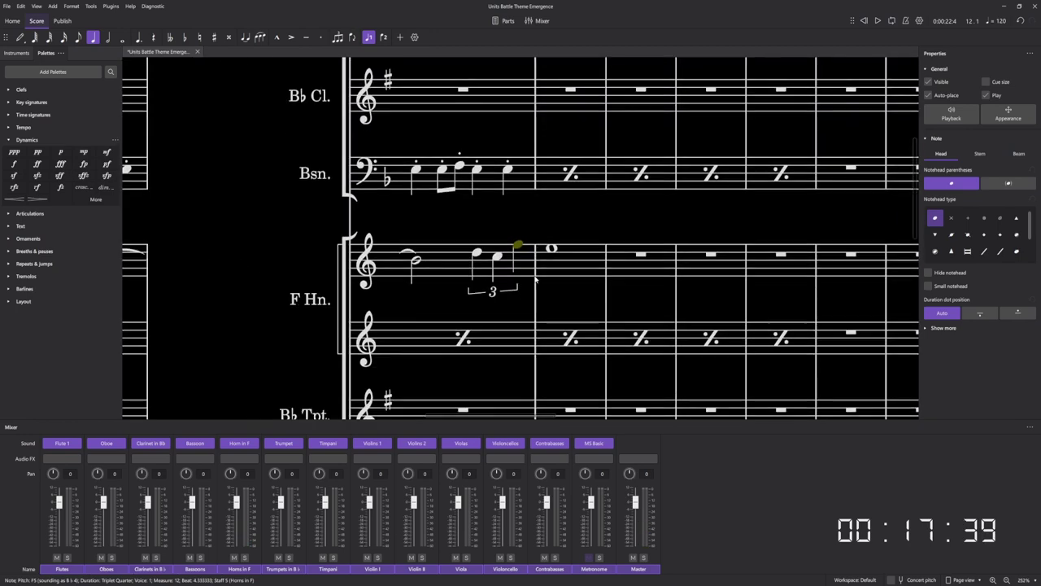
Clear the note selection and save the score.
left_click(535, 229)
scroll(546, 268, "down", 4)
key("ctrl+s")
Enter descending quarter notes G6, F6 and E6 in the Violins I staff at measure 14.
scroll(546, 269, "down", 5)
scroll(557, 280, "up", 3)
scroll(556, 280, "up", 3)
left_click(416, 266)
key("n")
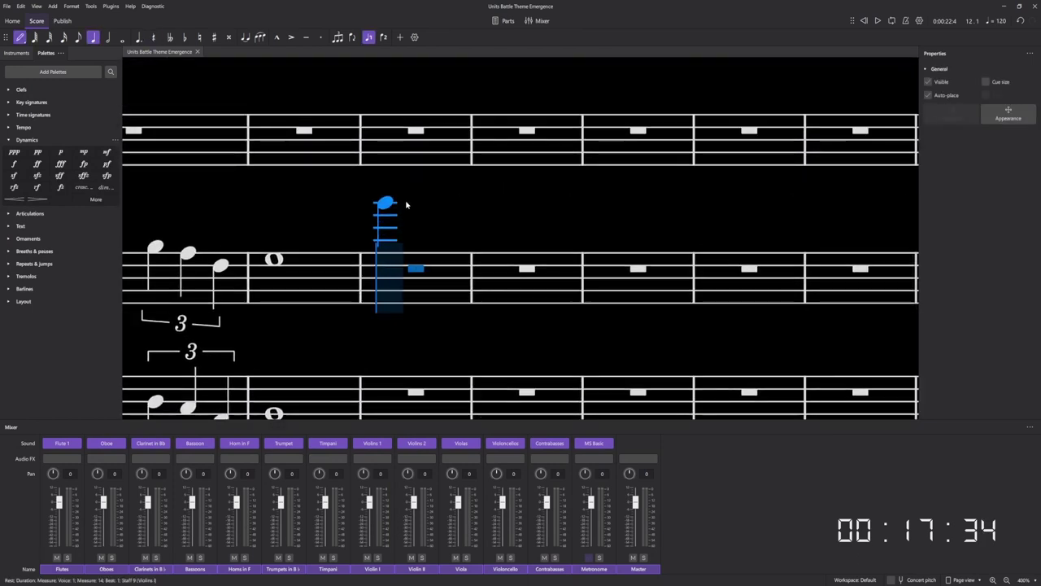
left_click(387, 202)
left_click(440, 209)
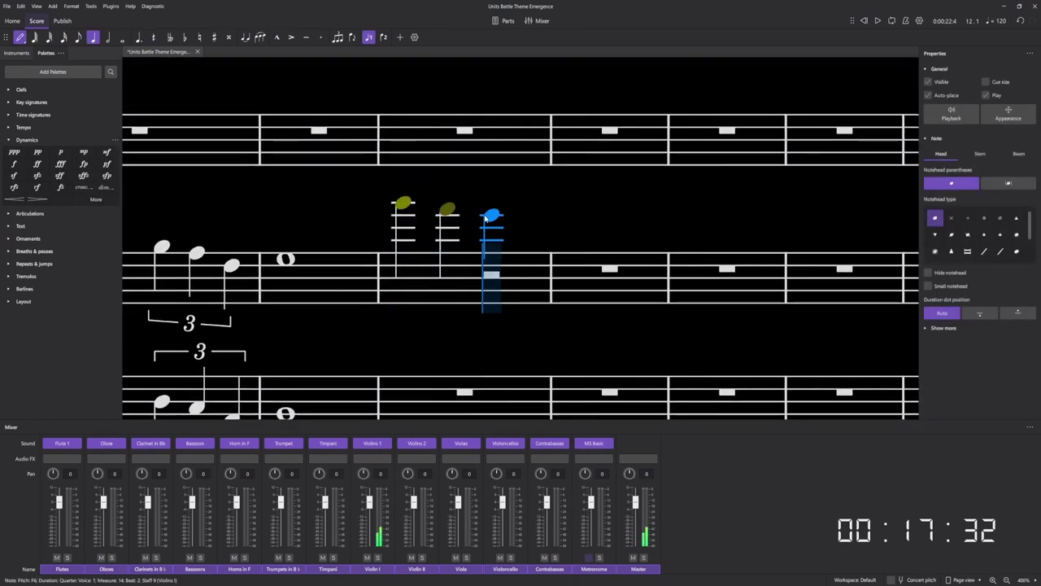
left_click(484, 216)
scroll(475, 248, "up", 2)
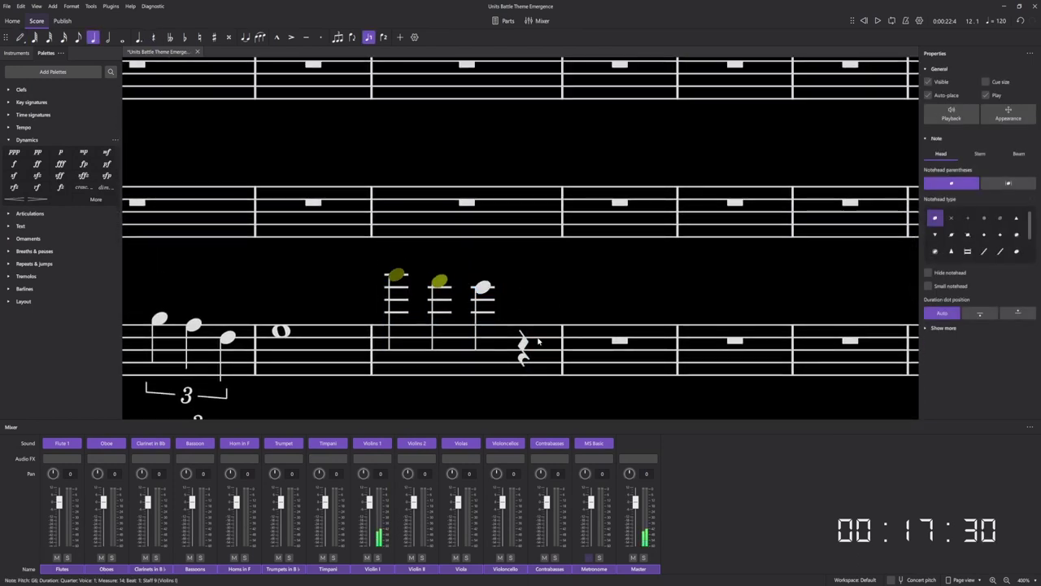
Paste the three descending Violins I quarter notes into the Flutes staff at measure 14.
scroll(529, 346, "down", 3)
key("Escape")
scroll(513, 325, "up", 8)
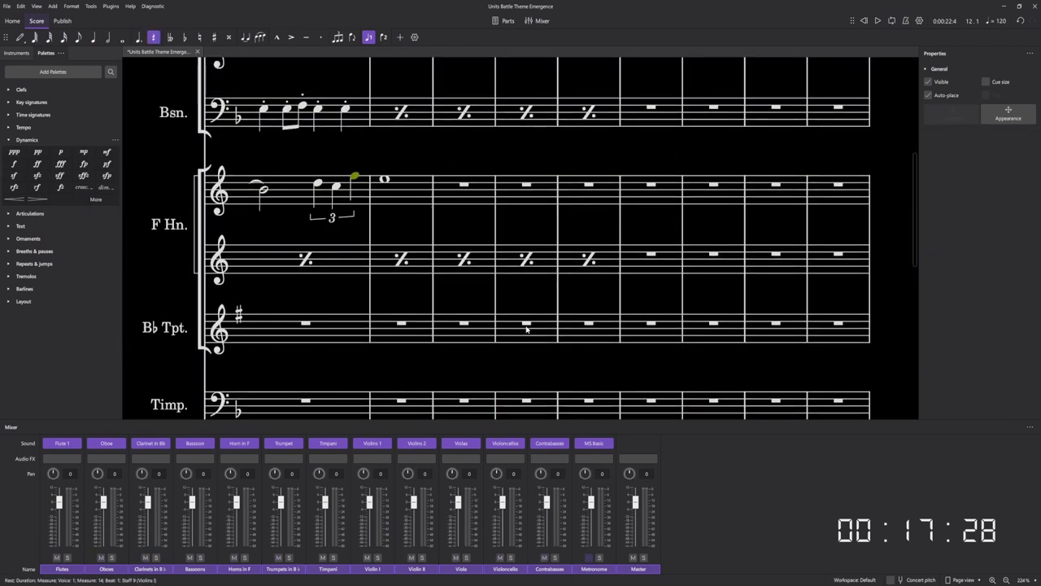
scroll(513, 323, "up", 1)
left_click(454, 199)
key("ctrl+v")
scroll(464, 231, "up", 2)
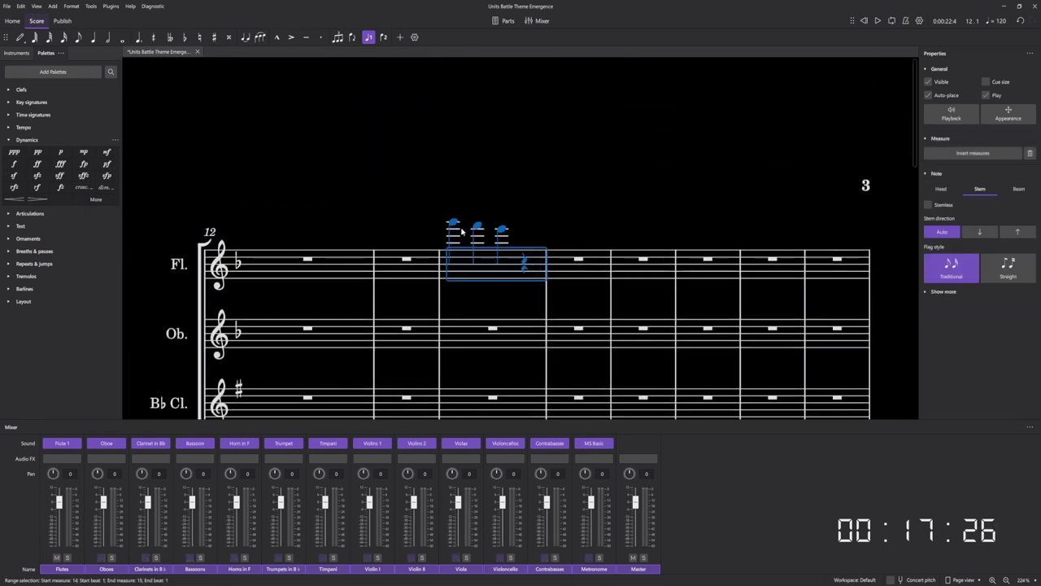
Delete the three pasted quarter notes G6, F6 and E6 from the Flutes staff at measure 14.
left_click(482, 291)
scroll(483, 291, "up", 2)
scroll(482, 288, "up", 1, "ctrl")
scroll(491, 213, "up", 1, "ctrl")
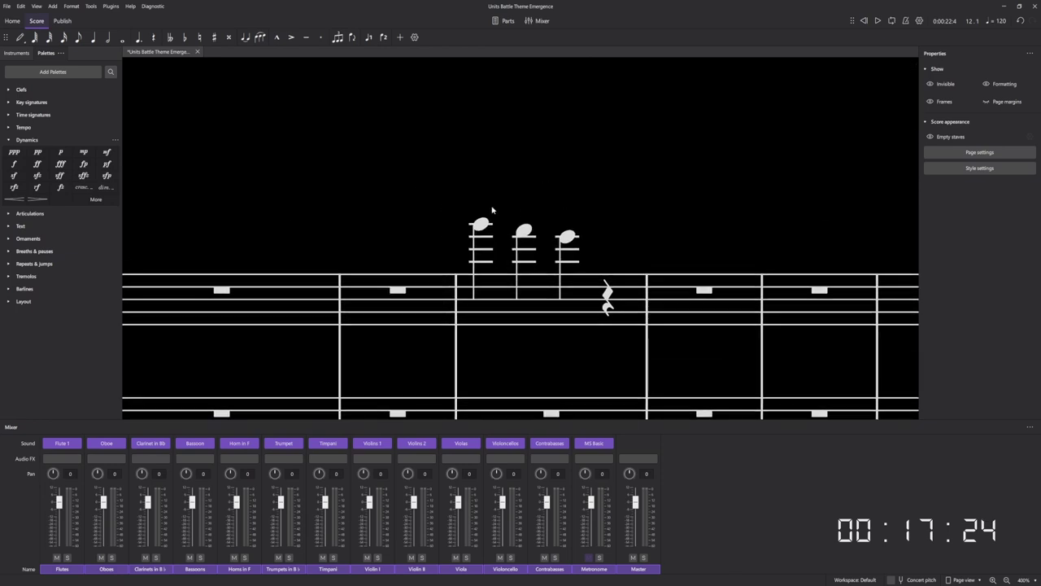
left_click(483, 224)
left_click(608, 293, "shift")
scroll(594, 287, "down", 5, "ctrl")
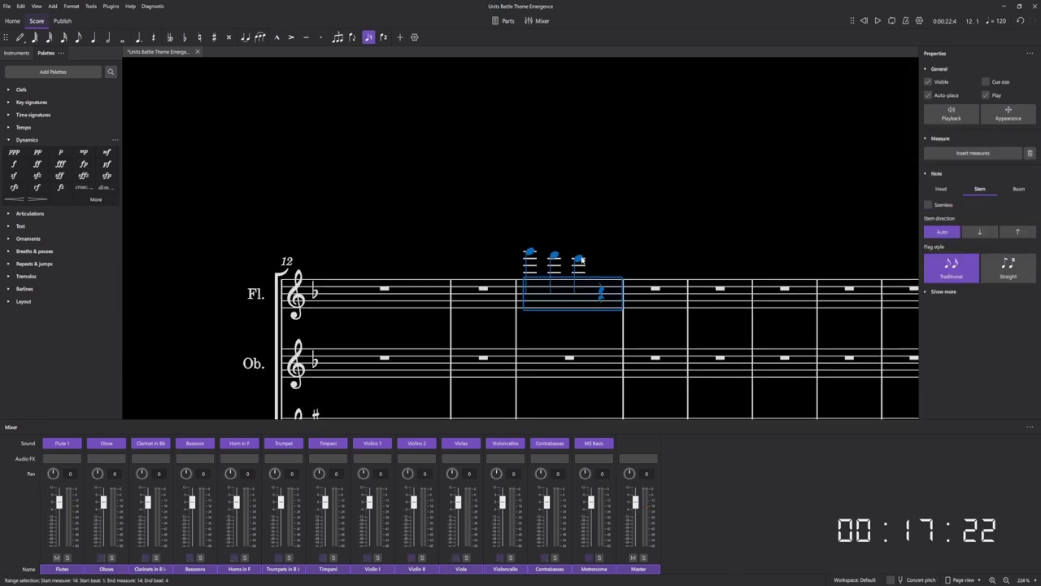
scroll(571, 256, "down", 1)
key("Delete")
scroll(526, 267, "down", 3)
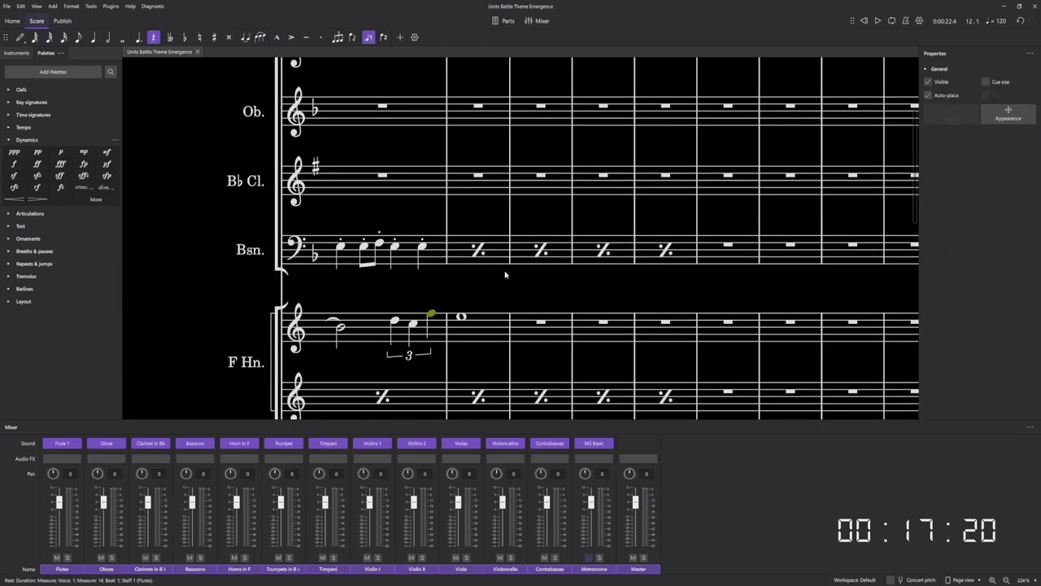
Copy the Violins II phrase of measures 11–13 into the Oboes staff at measure 11 and play it back.
scroll(527, 267, "down", 4, "ctrl")
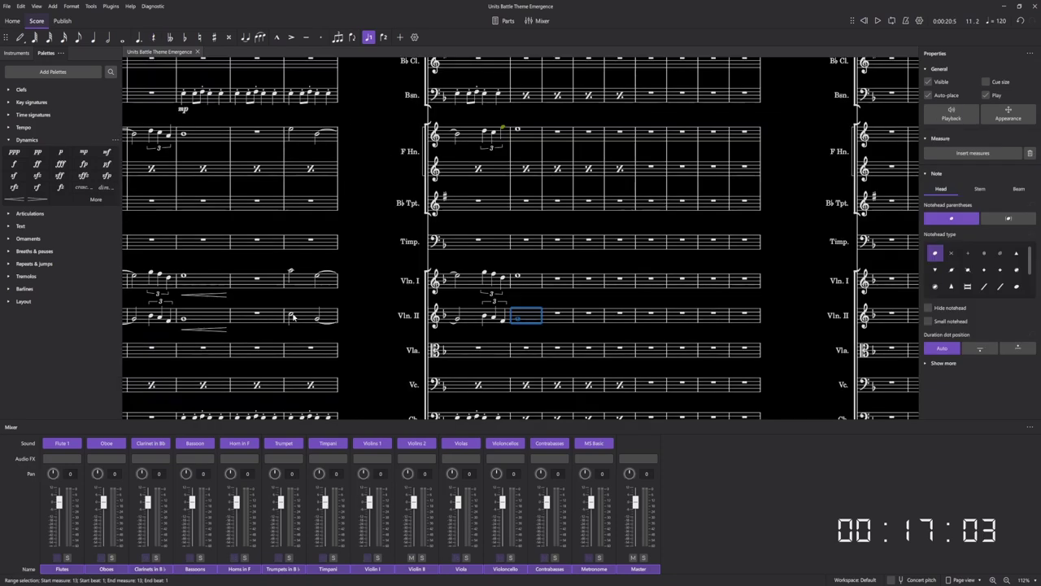
left_click(293, 317, "shift")
scroll(326, 302, "up", 1)
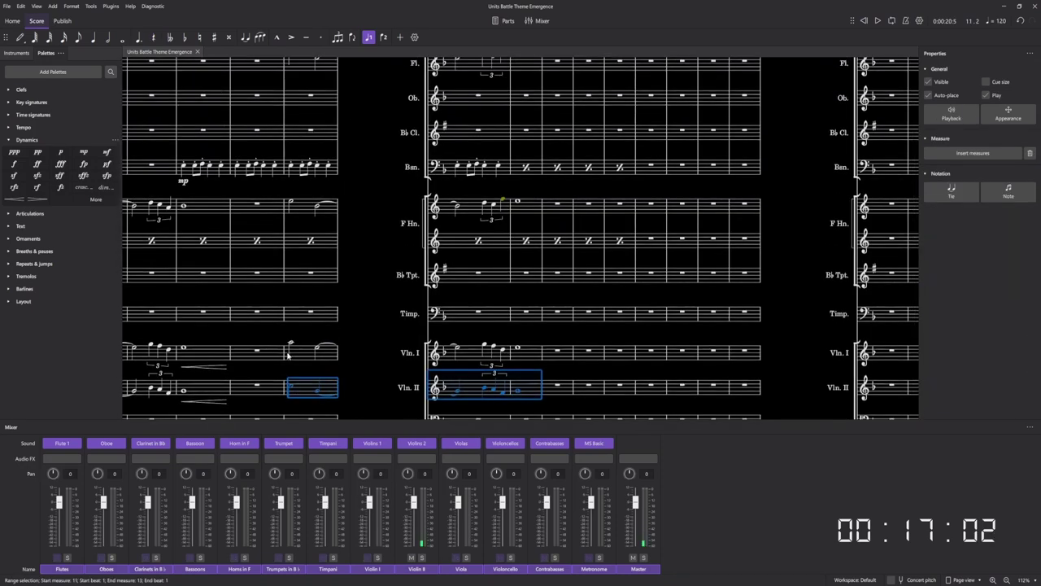
scroll(476, 336, "up", 3)
left_click(311, 277)
key("ctrl+v")
left_click(351, 199)
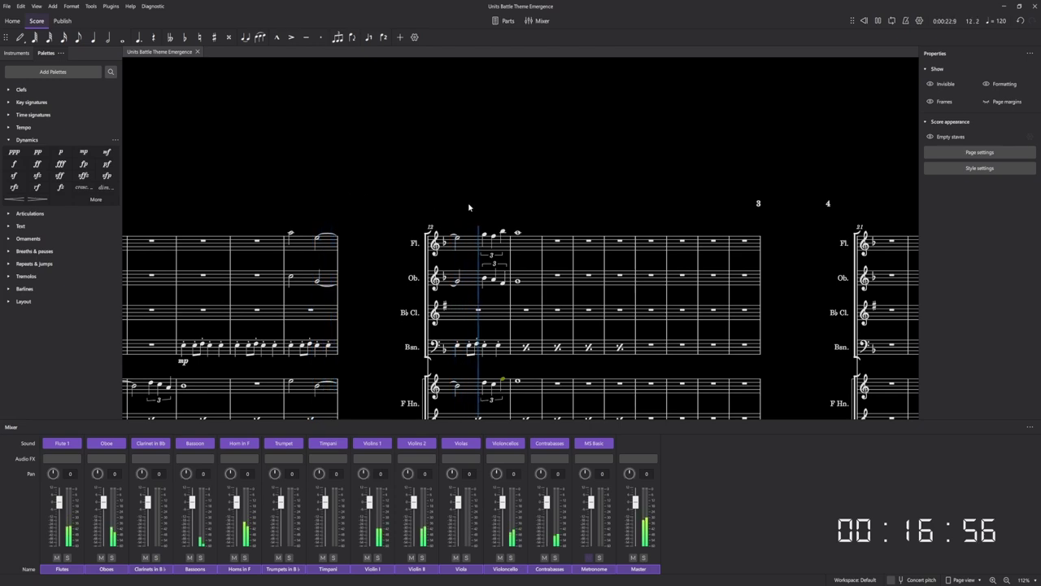
scroll(460, 210, "up", 6)
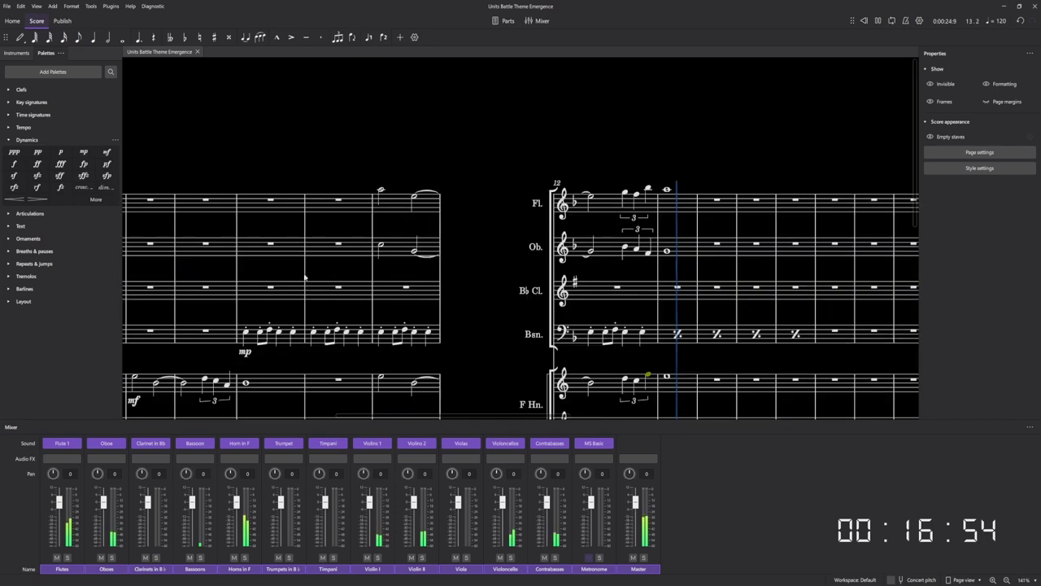
key("space")
Add an mp dynamic to the first Flutes and Oboes notes in measure 11.
left_click(382, 239)
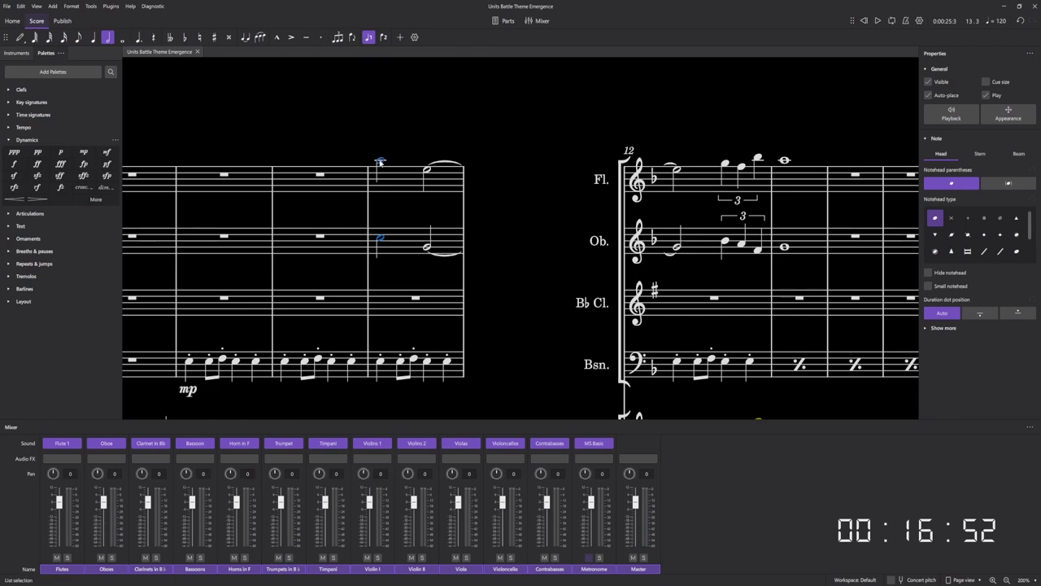
left_click(84, 152)
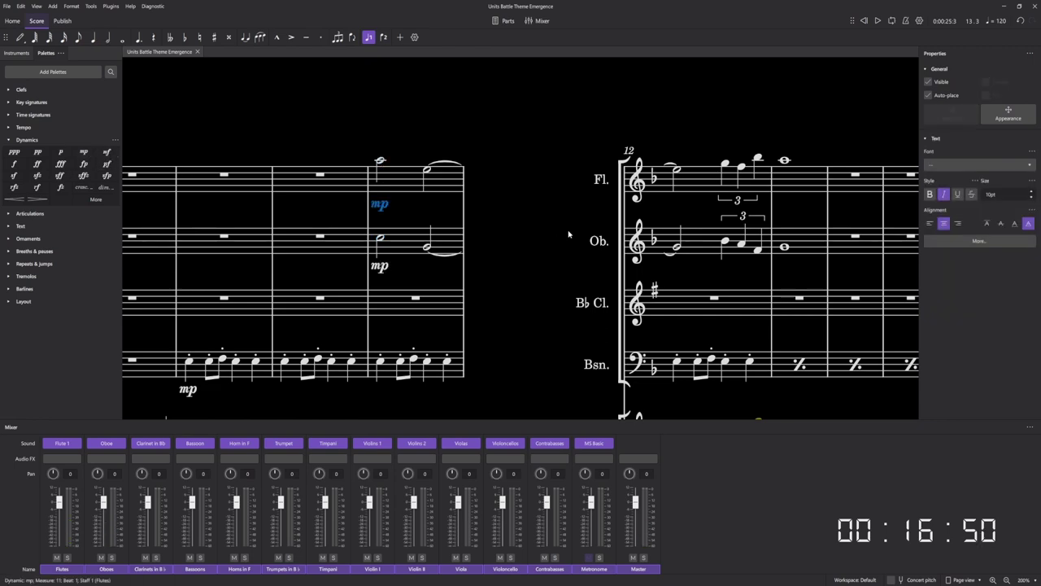
key("Escape")
Play back the flute and oboe entry from measure 11 into measure 12.
scroll(514, 236, "down", 5, "ctrl")
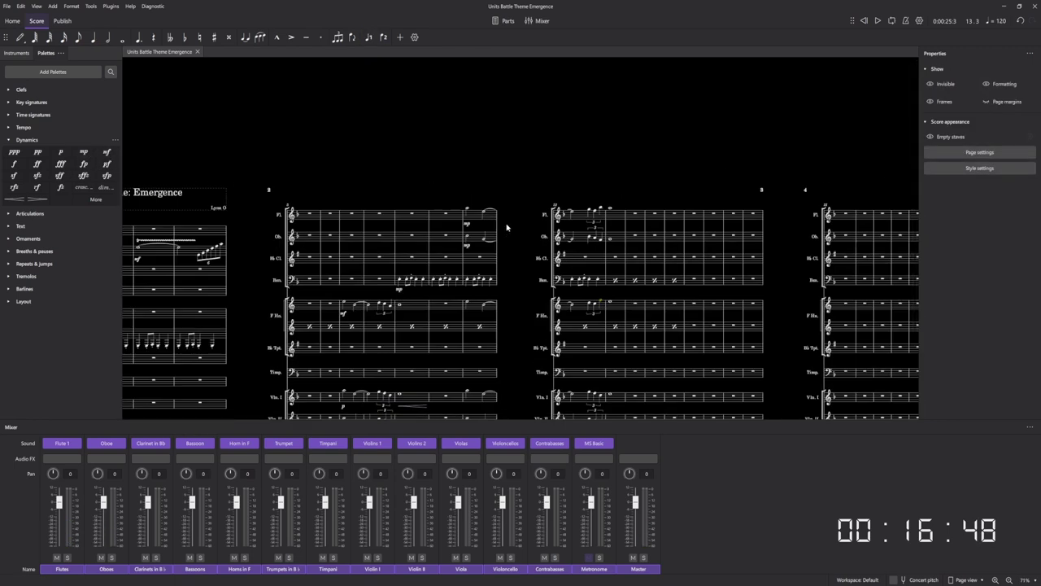
scroll(507, 228, "up", 6, "ctrl")
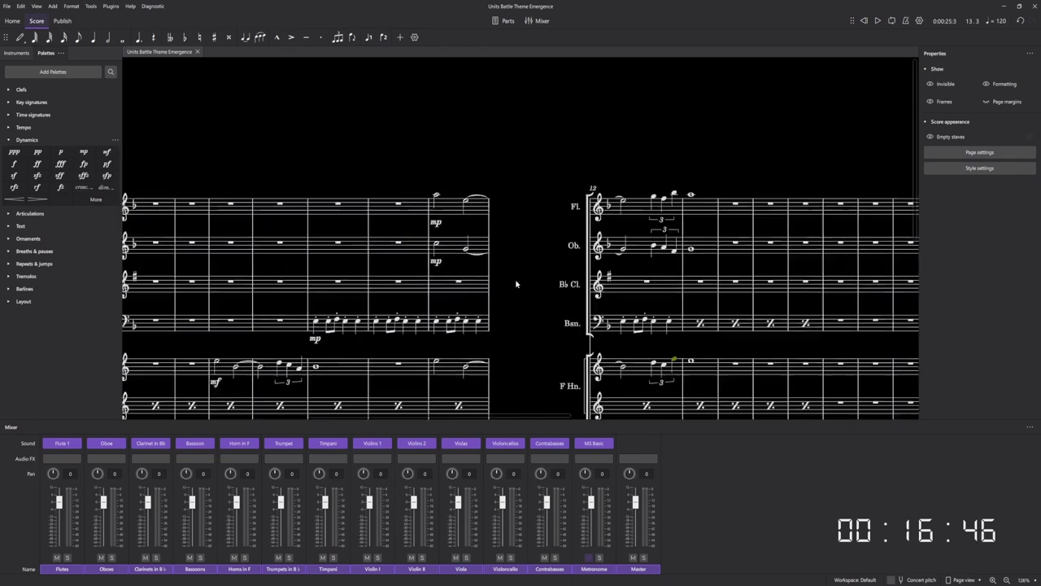
scroll(512, 282, "down", 3, "ctrl")
scroll(443, 286, "up", 5, "ctrl")
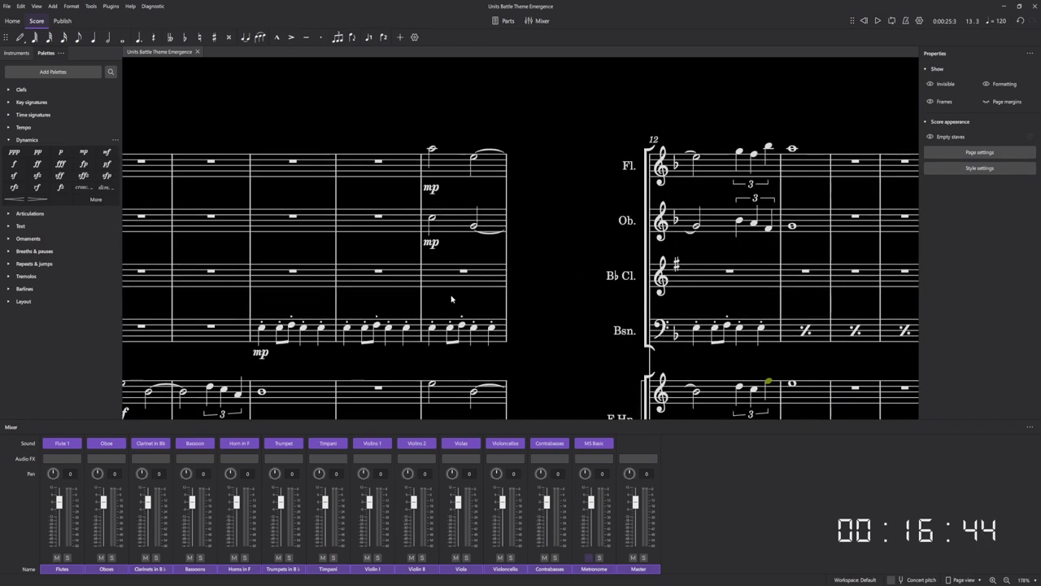
key("space")
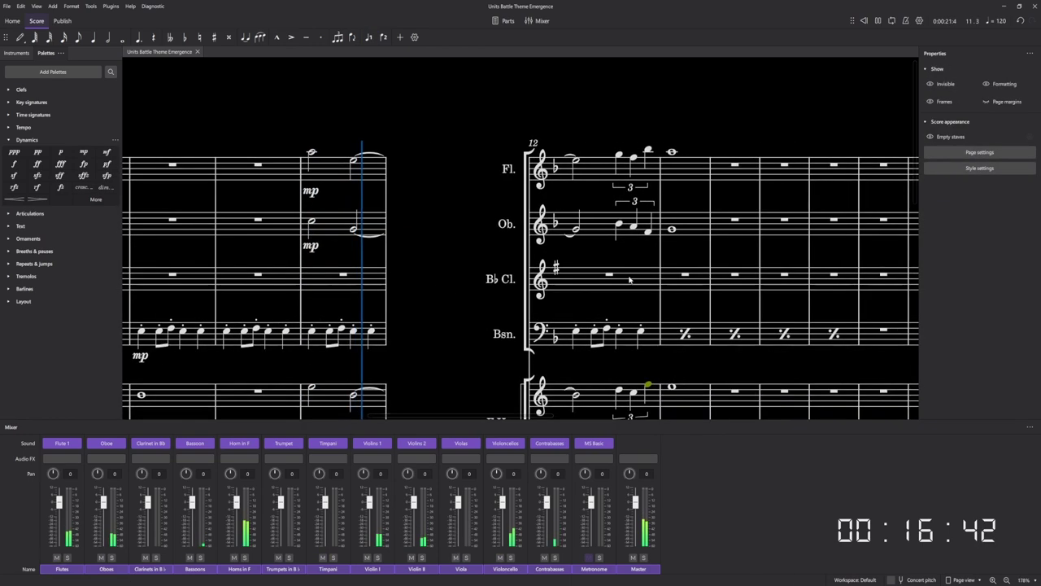
key("space")
Enter a whole note in the Clarinets in B♭ staff at measure 12.
scroll(537, 288, "up", 10, "ctrl")
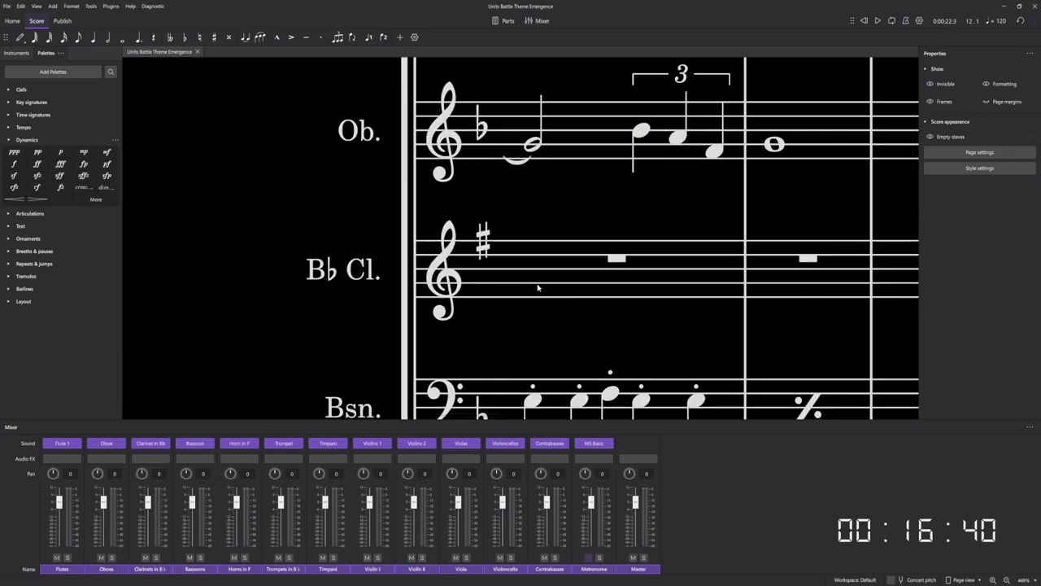
key("n")
left_click(534, 271)
key("Escape")
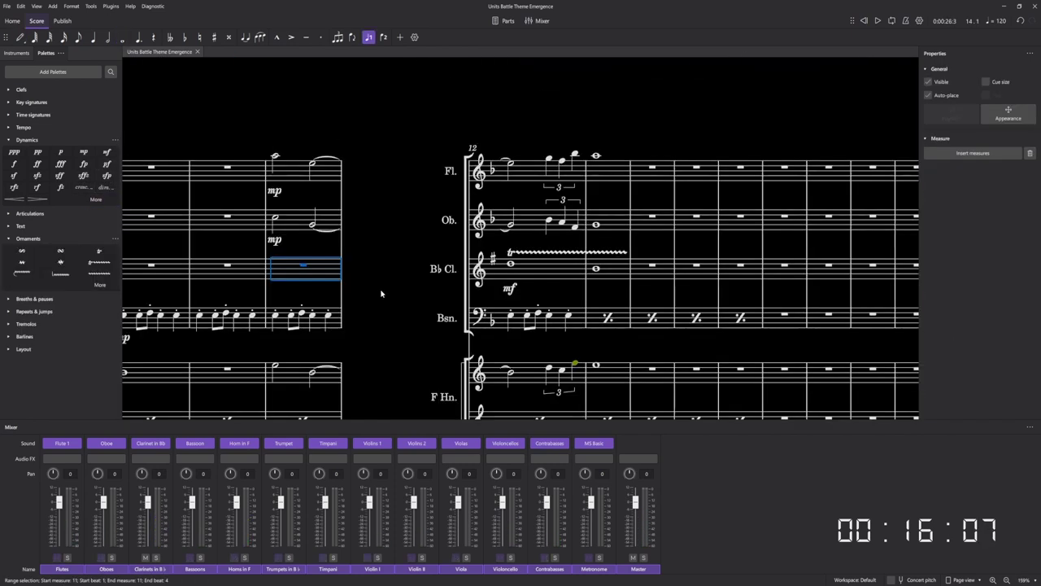
Play back the clarinet trill passage together with the woodwinds from measure 11 to measure 13.
left_click(382, 292)
scroll(382, 292, "down", 5, "ctrl")
left_click(355, 281)
key("space")
key("space")
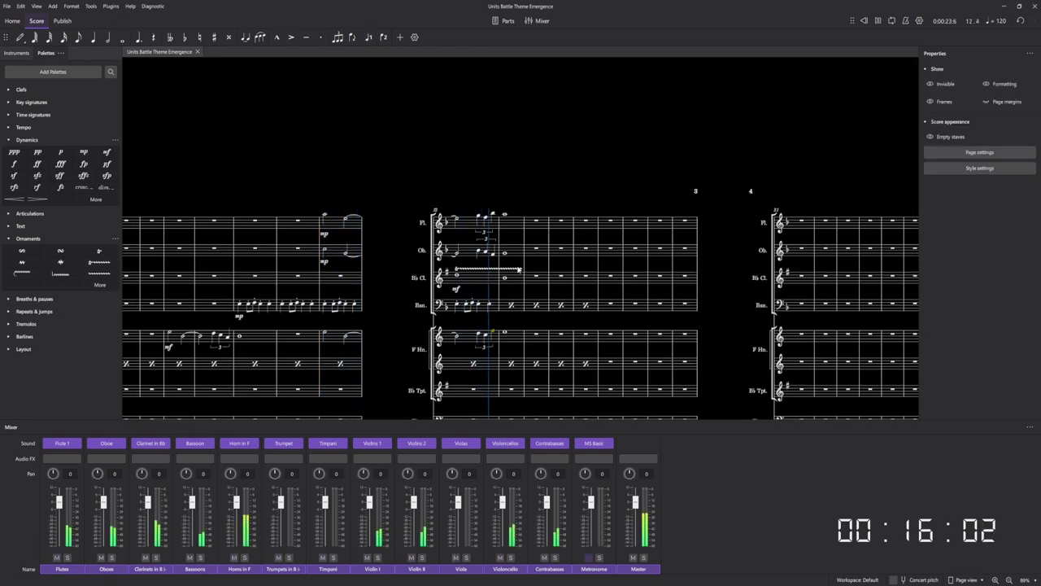
key("space")
scroll(503, 275, "up", 5, "ctrl")
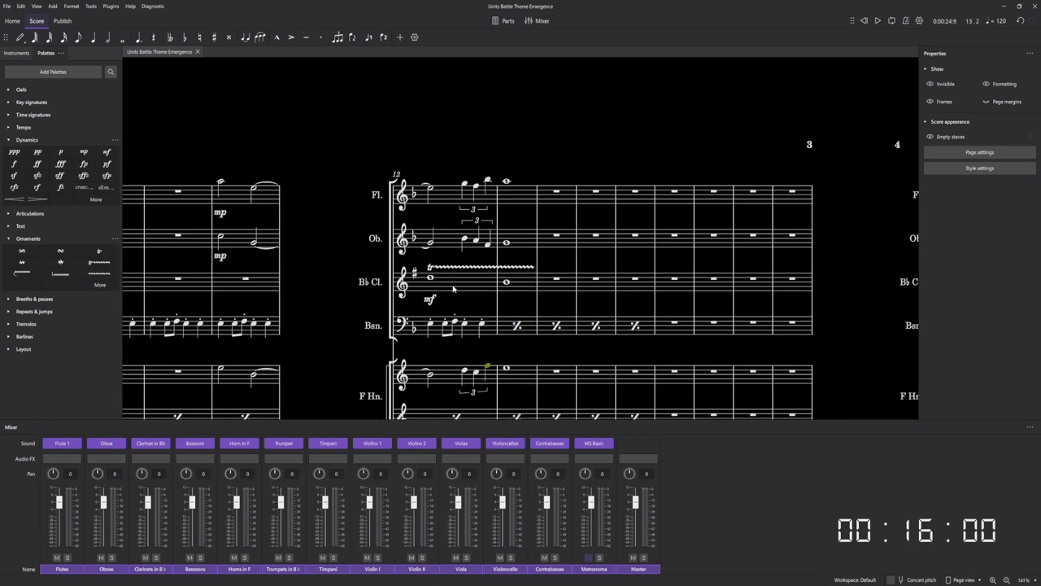
Lower the clarinet whole note in measure 12 to B4 and transpose the notes of measures 12–13 down an octave.
left_click(431, 279)
scroll(432, 278, "up", 10, "ctrl")
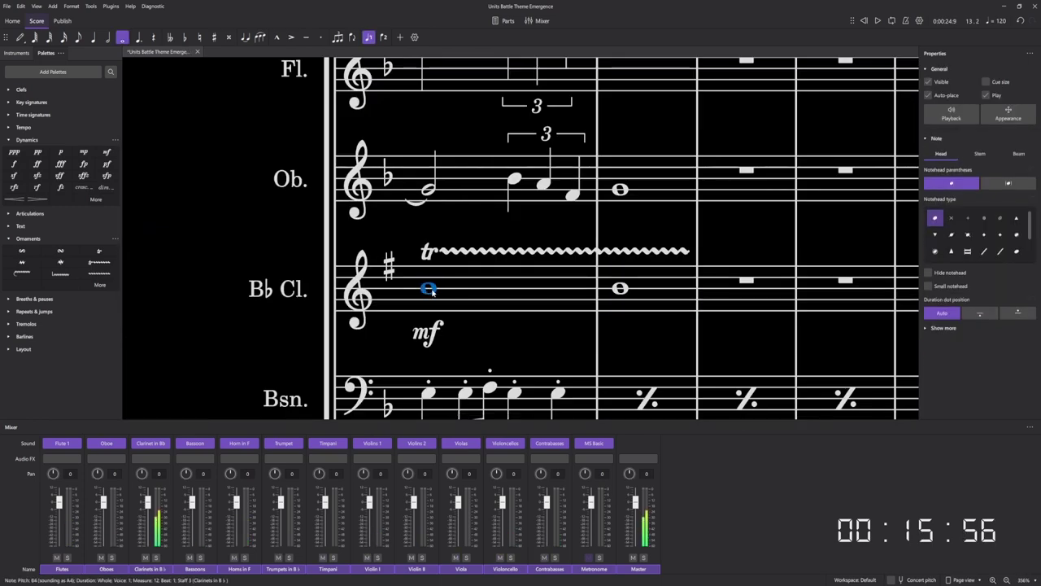
left_click(669, 310, "shift")
key("ctrl+Down")
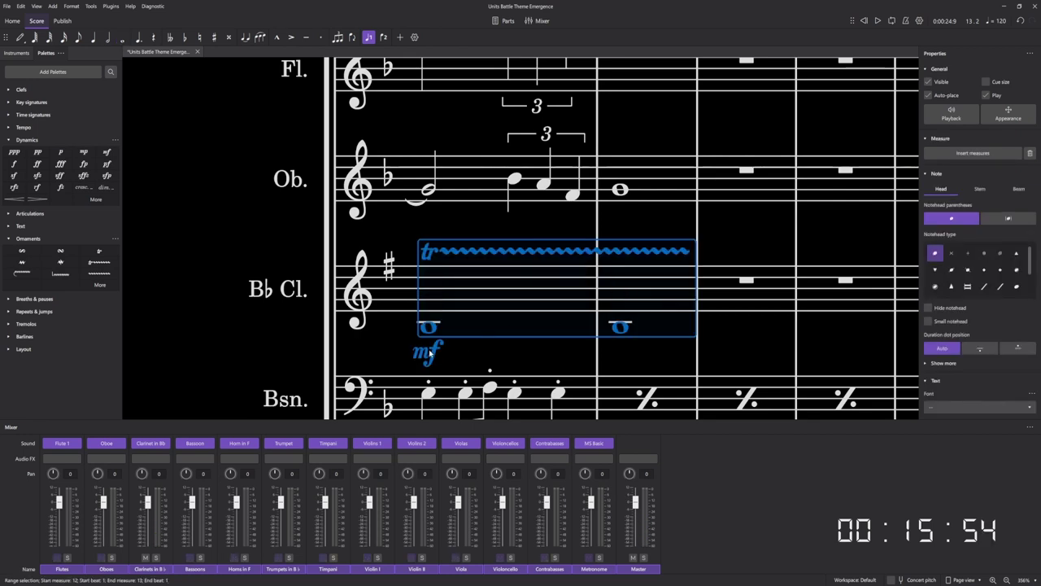
Replace the clarinet's mf dynamic at measure 12 with p and play back the measure.
left_click(430, 353)
key("Delete")
left_click(85, 152)
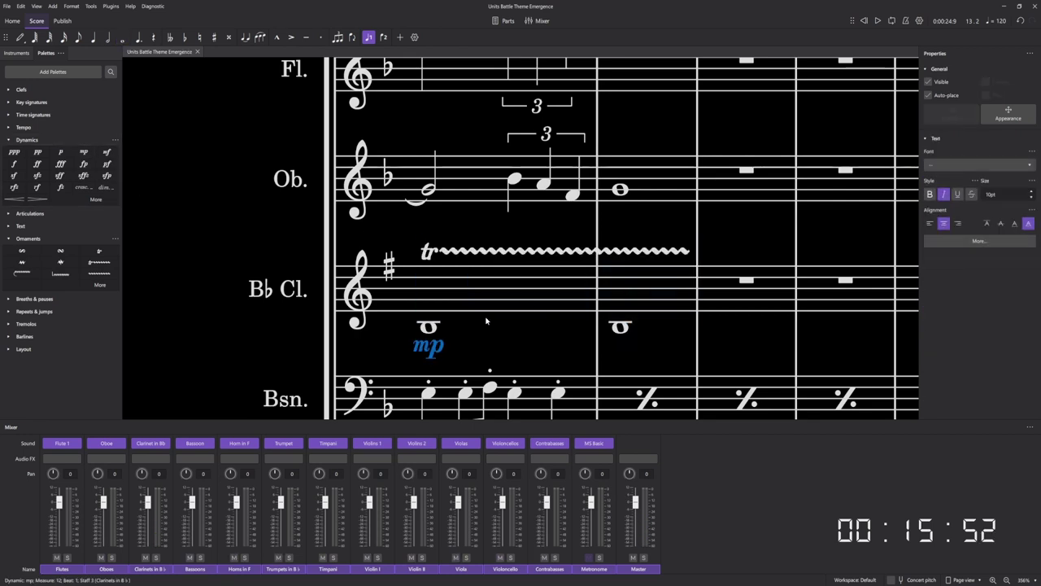
key("Delete")
left_click(61, 154)
key("space")
left_click(522, 327)
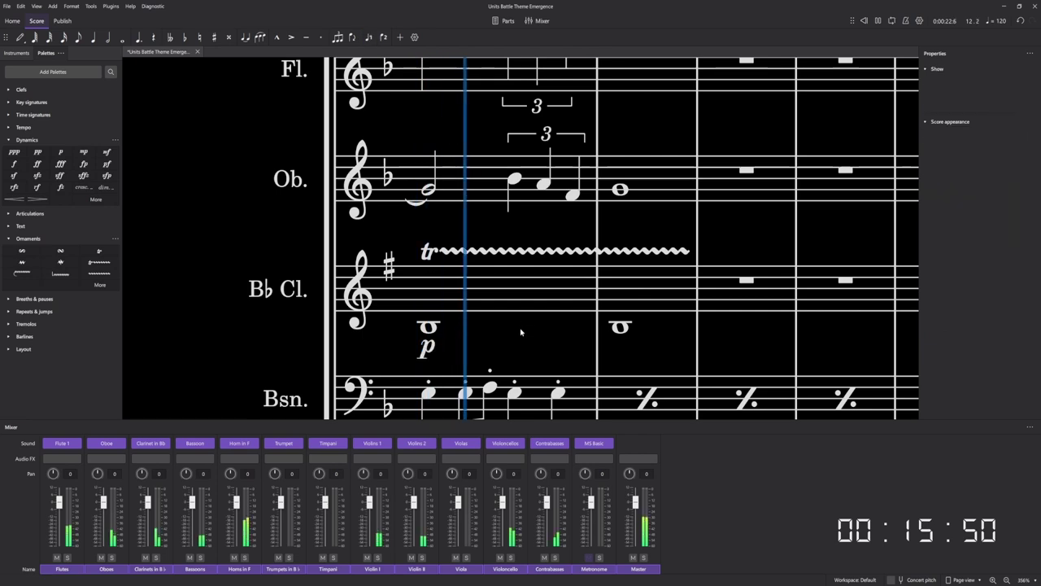
scroll(522, 328, "down", 1)
key("space")
Raise the clarinet whole notes in measures 12–13 an octave to B4 and play back the passage.
left_click(592, 308)
left_click(498, 309, "shift")
key("space")
key("Escape")
scroll(529, 325, "down", 10, "ctrl")
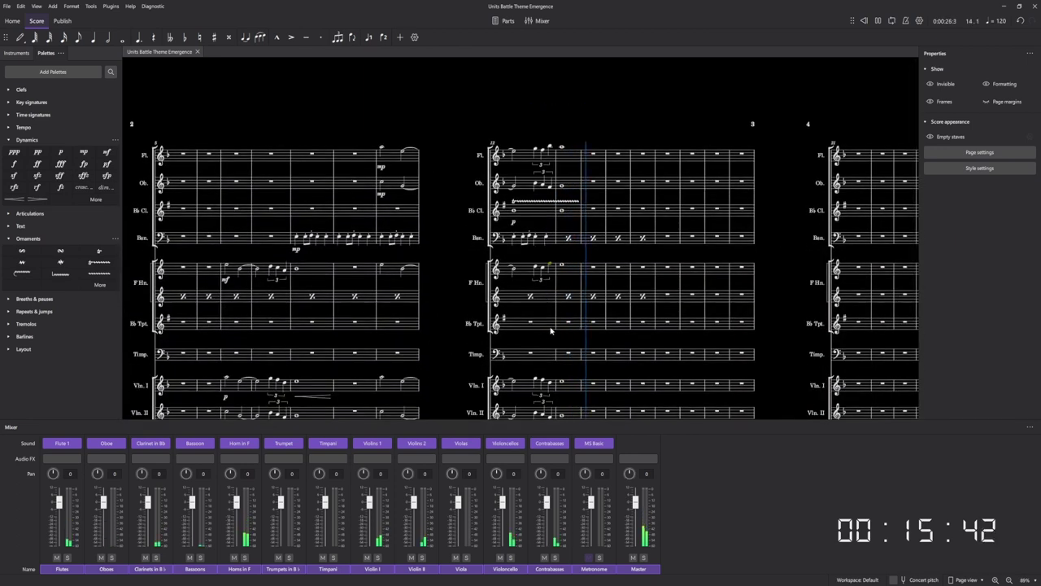
key("space")
scroll(550, 330, "down", 2)
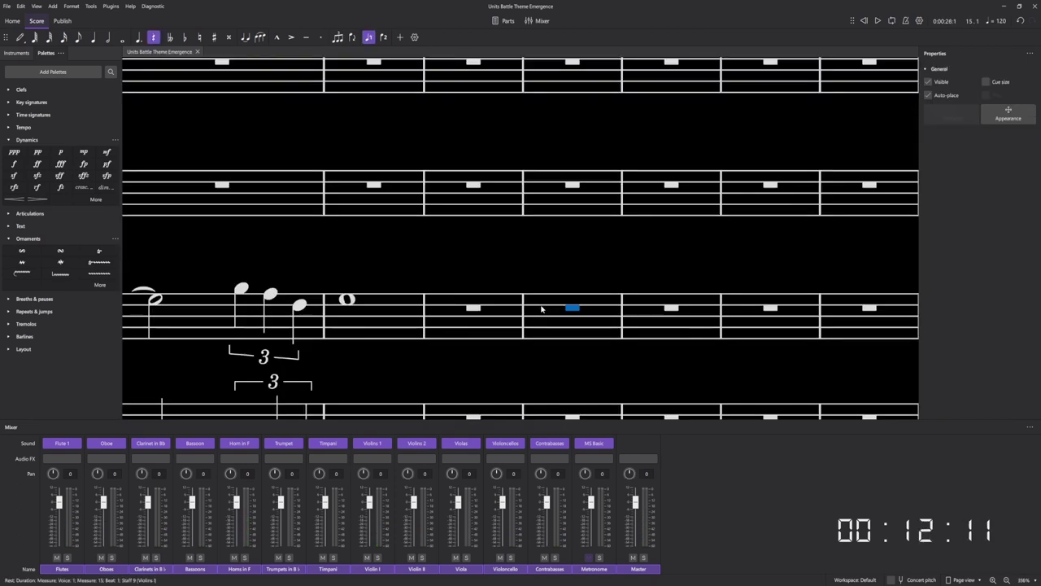
Enter half notes D5 and A5 in the Violins I staff at measure 15.
scroll(677, 382, "up", 2, "ctrl")
scroll(534, 355, "down", 2, "ctrl")
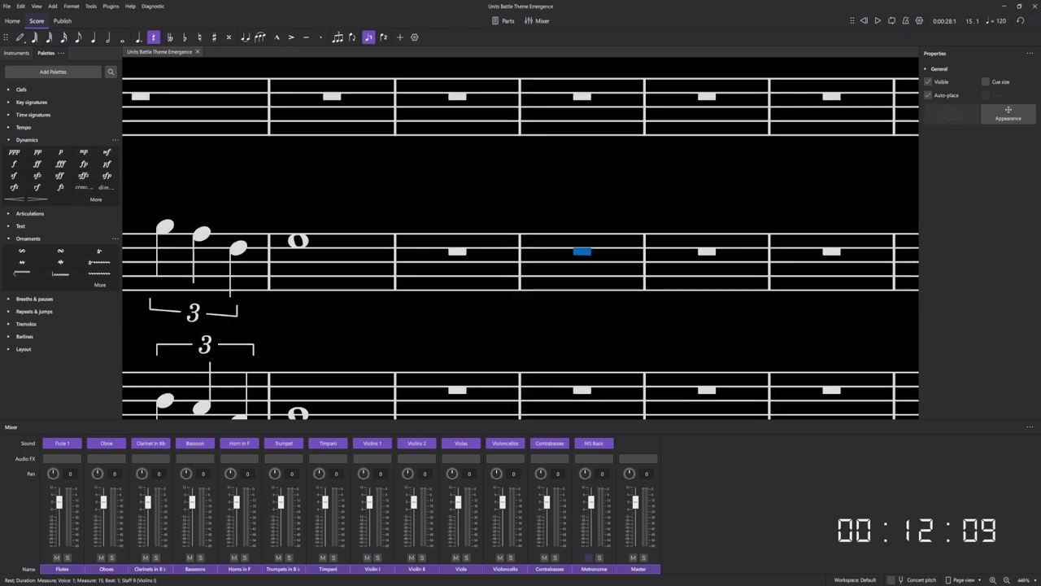
key("n")
key("c")
key("Up")
key("Up")
left_click(619, 221)
key("Escape")
key("space")
key("space")
key("6")
key("Right")
key("6")
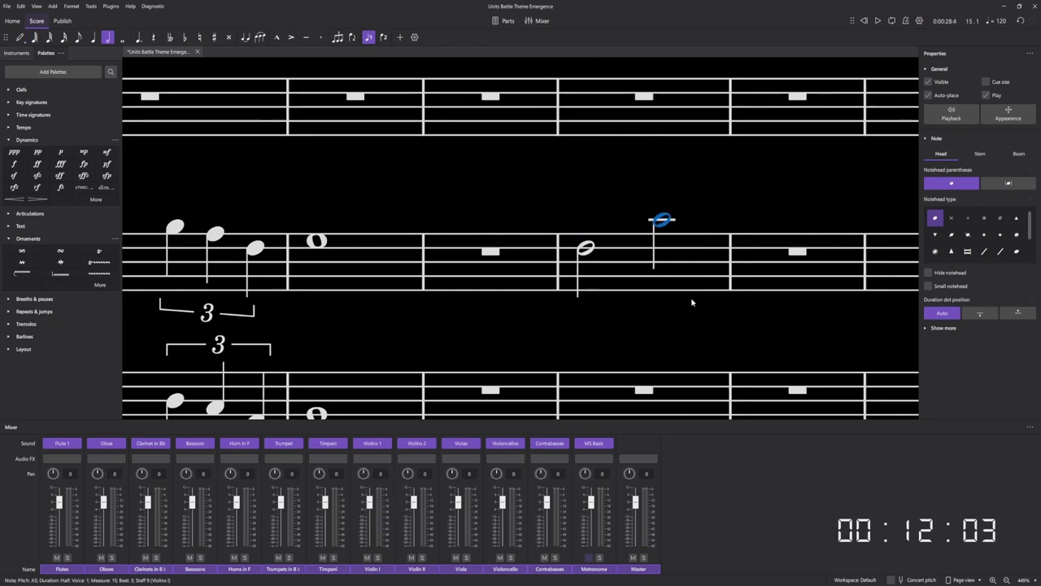
Play back the two Violins I half notes in measure 15 against the accompaniment.
key("space")
key("Left")
key("space")
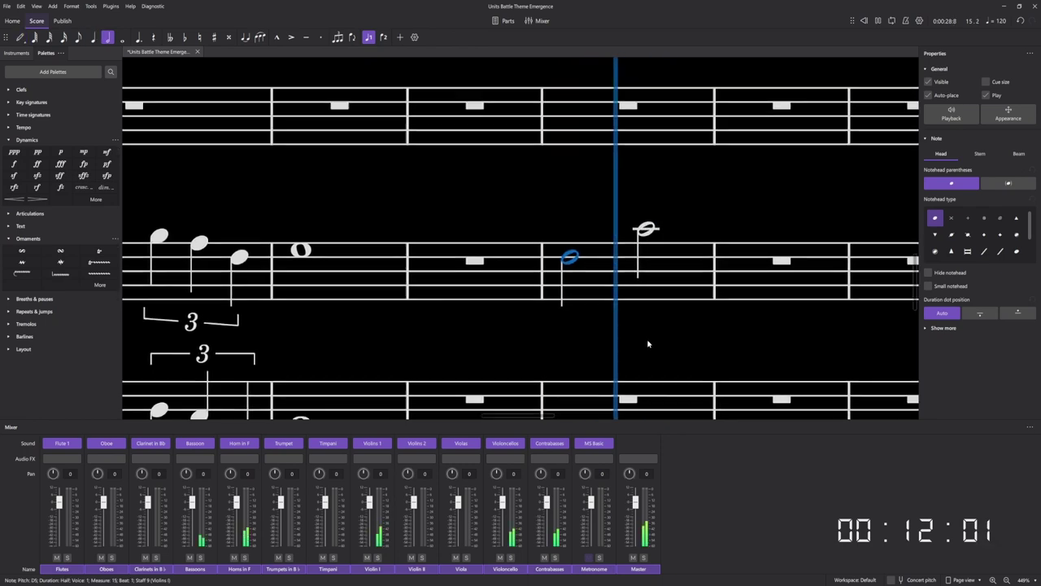
key("space")
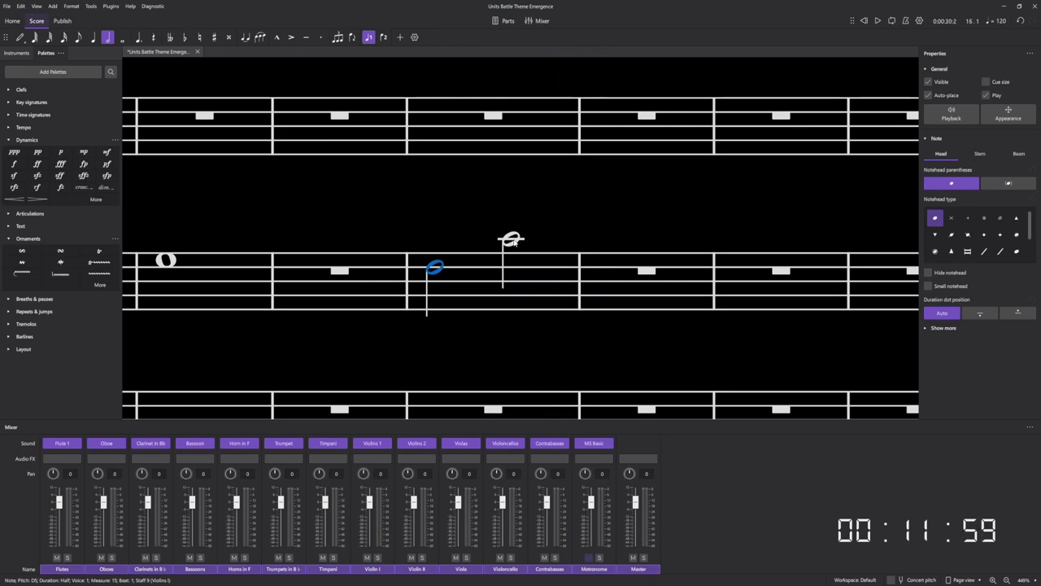
Tie the Violins I A5 to a half note in measure 16 and add a quarter-note triplet G5, F5, D5.
scroll(514, 242, "down", 6)
scroll(585, 261, "up", 4)
key("plus")
left_click(614, 310)
key("ctrl+3")
scroll(585, 287, "up", 2)
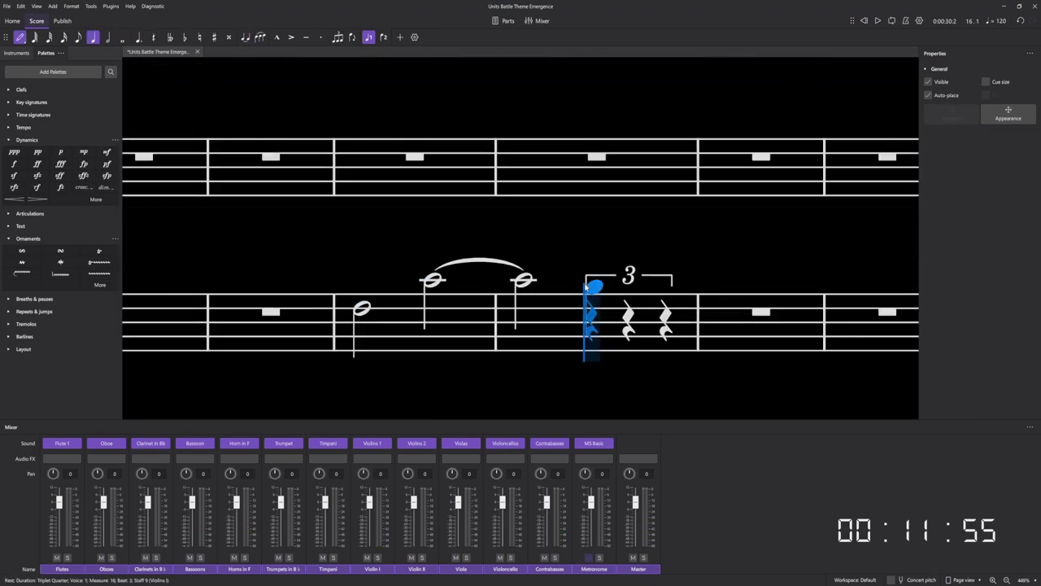
left_click(594, 286)
left_click(623, 294)
left_click(666, 308)
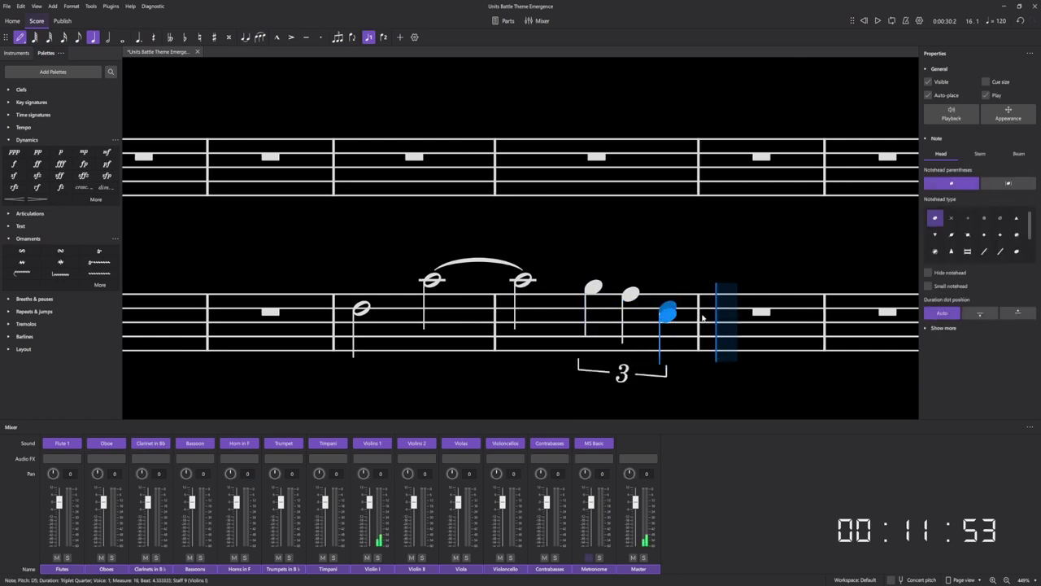
Enter a dotted half E5 and quarter C5 in Violins I measure 17 and a whole note A4 in measure 18.
key(".")
left_click(716, 302)
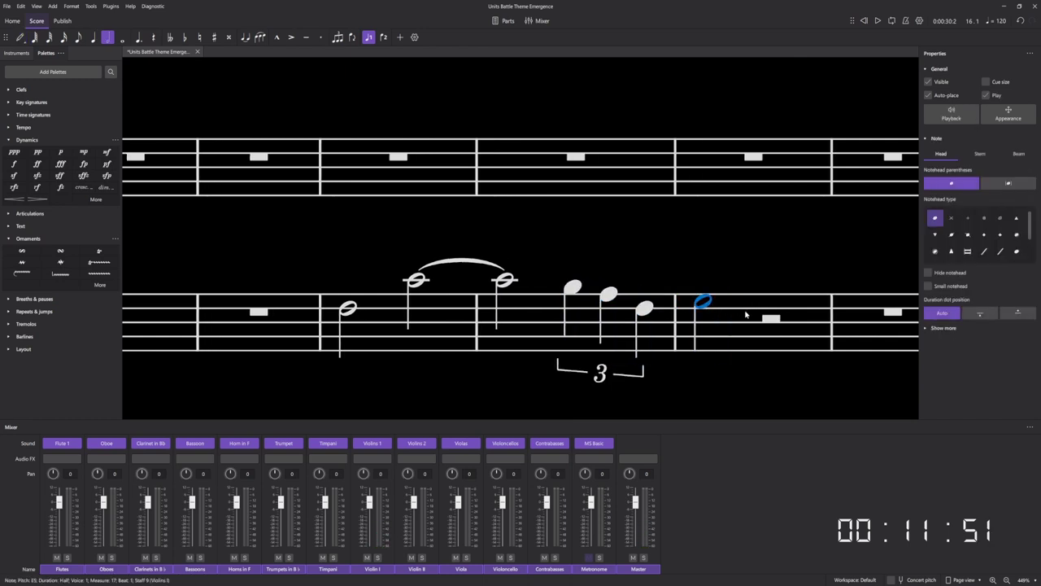
key("n")
key("5")
left_click(796, 318)
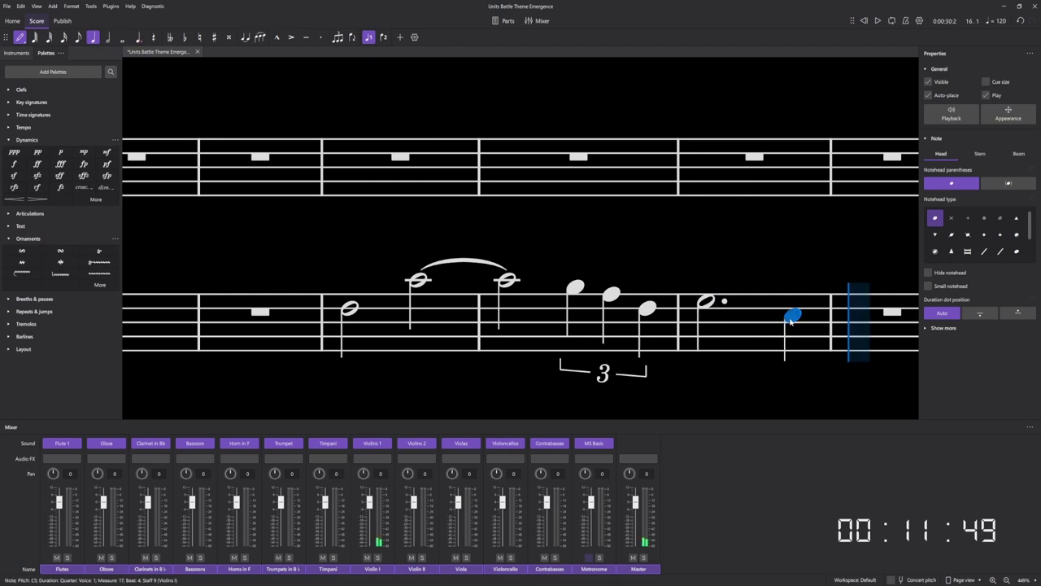
left_click(847, 331)
Play back the new Violins I phrase through measures 16 and 17.
scroll(726, 358, "down", 5)
key("Escape")
key("space")
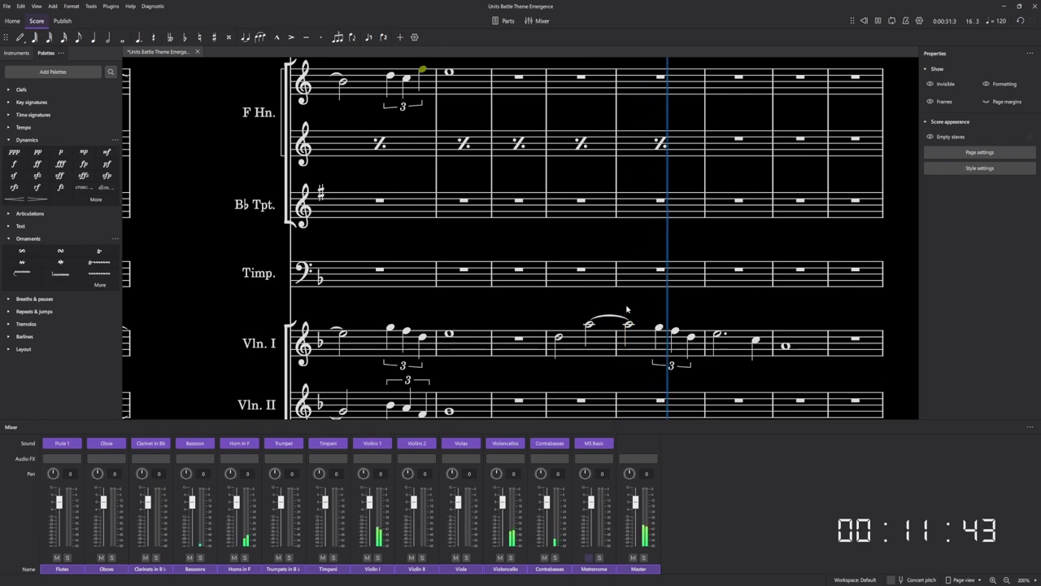
key("space")
Rewrite Violins I measure 17 as dotted quarter E5, eighth C5 and half A4, tied to a half A4 in measure 18.
scroll(723, 337, "up", 10)
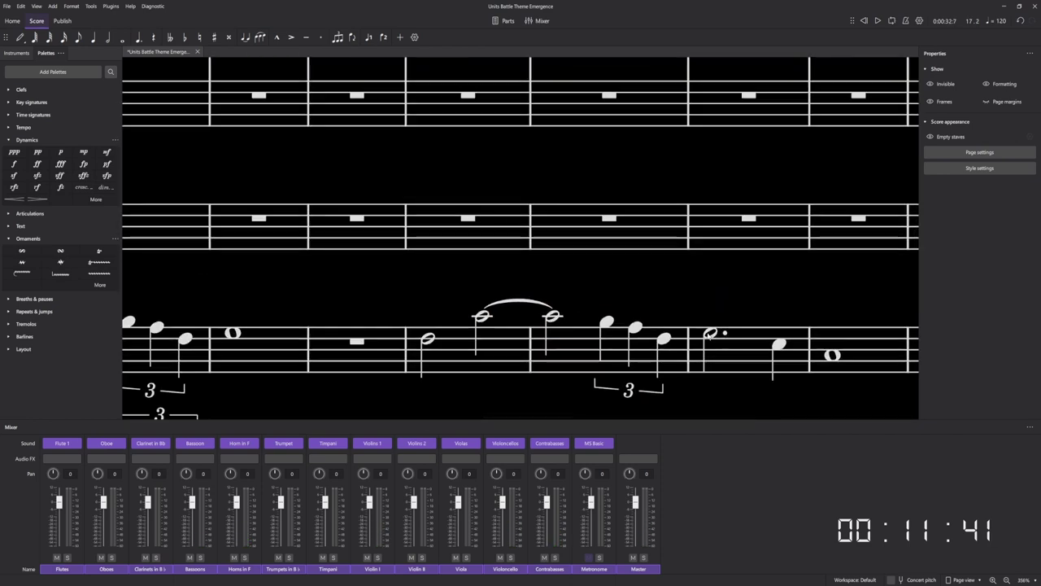
left_click(718, 335)
key("n")
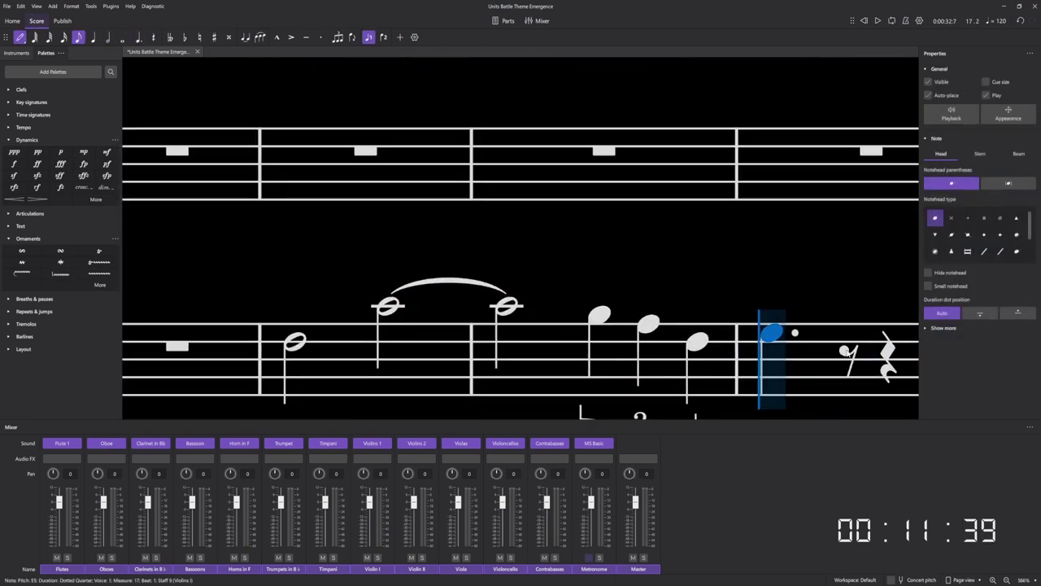
left_click(850, 354)
key("Escape")
scroll(825, 286, "down", 4)
left_click_drag(825, 285, 646, 280)
left_click(782, 333)
key("Delete")
key("ctrl+z")
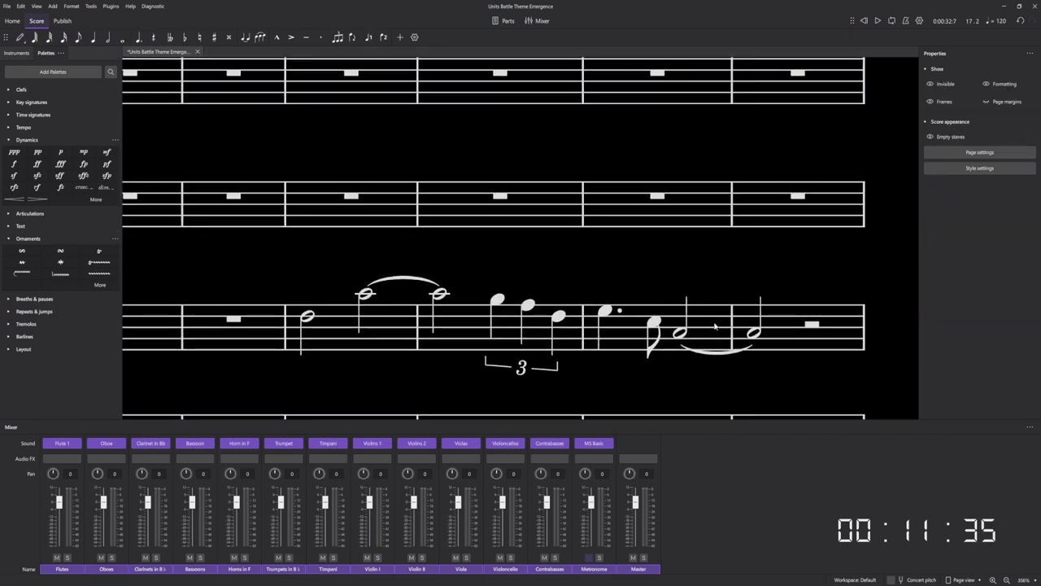
Play back the Violins I phrase through measures 17 and 18.
scroll(714, 324, "down", 9)
key("space")
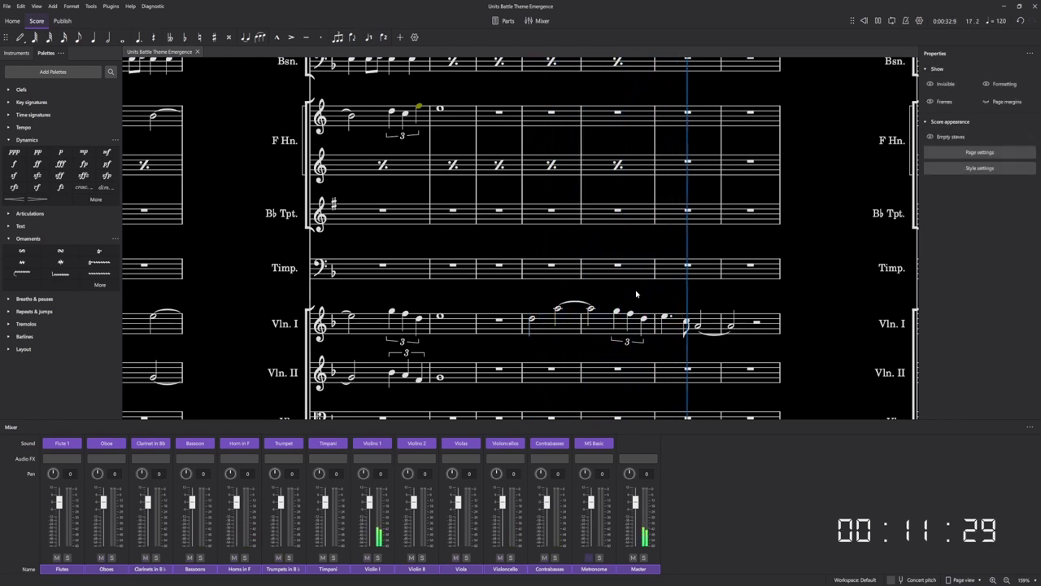
scroll(756, 315, "down", 3)
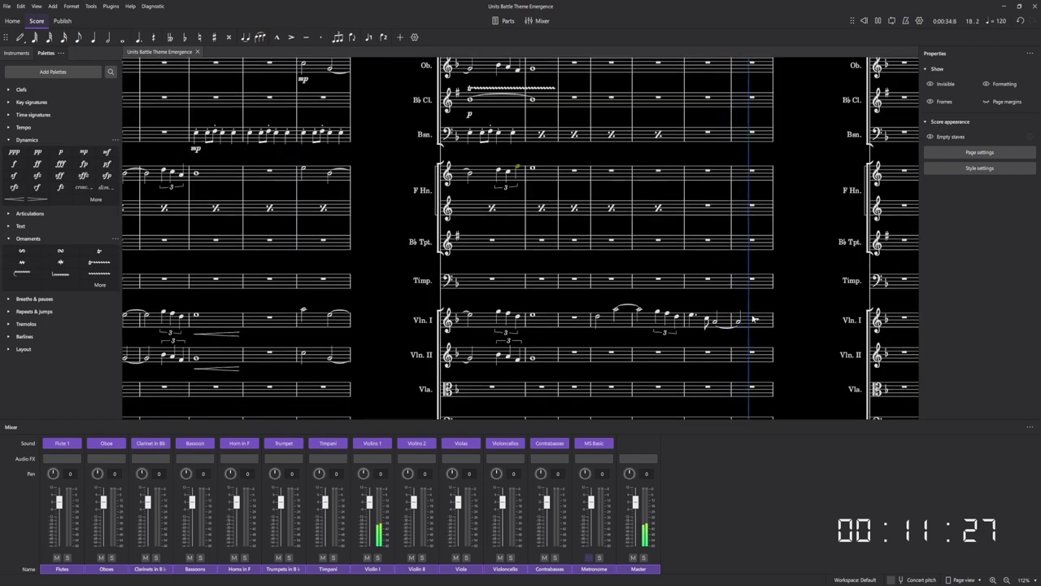
key("space")
Copy the Violins I phrase into Violins II measures 15 to 18, harmonised a sixth lower.
scroll(720, 324, "up", 4)
left_click(522, 392)
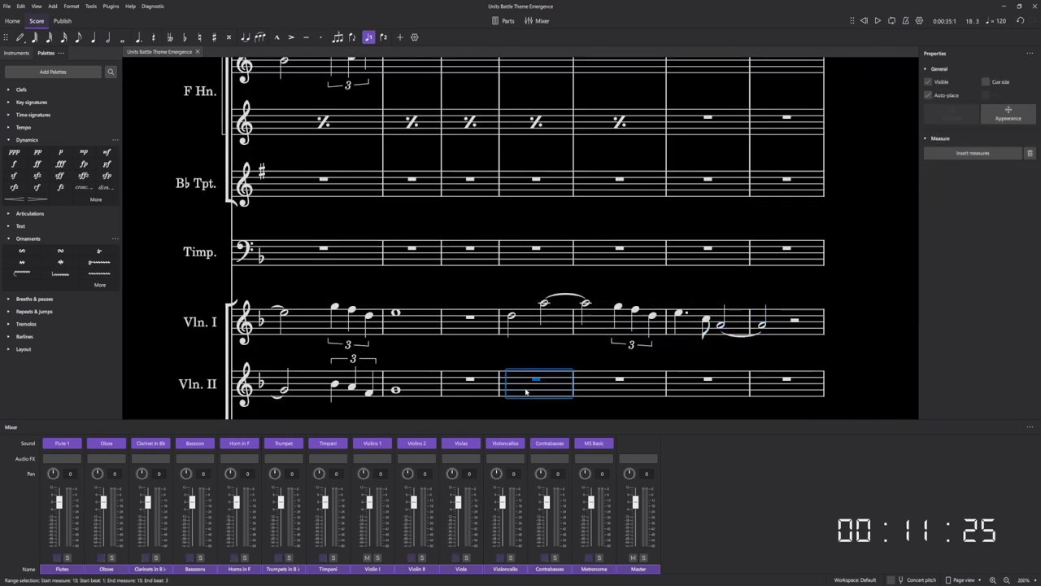
key("ctrl+v")
scroll(522, 396, "up", 1)
scroll(521, 397, "up", 5)
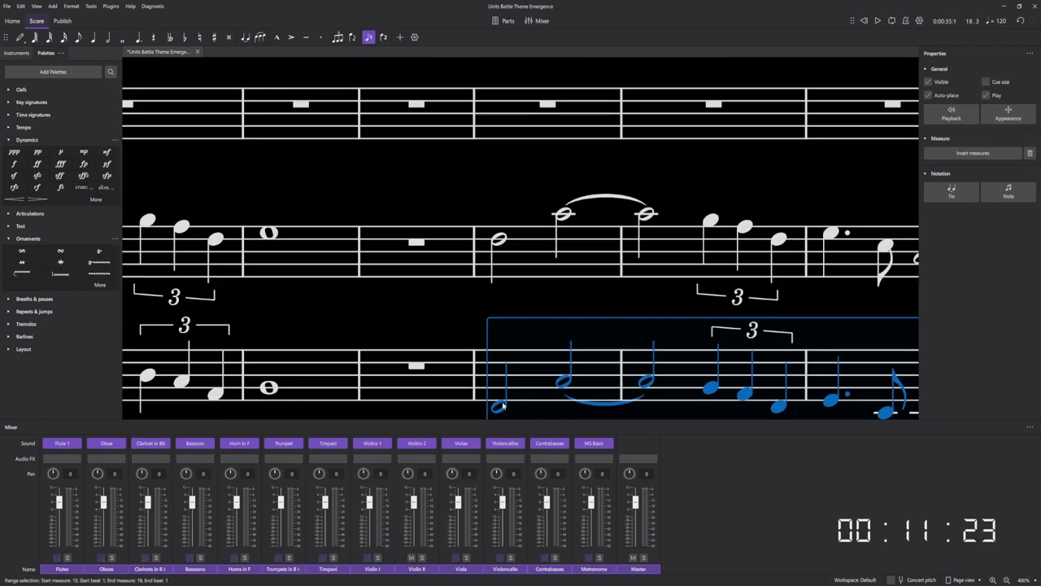
Play back the Violins I and II harmony from measure 15 through measure 18.
key("space")
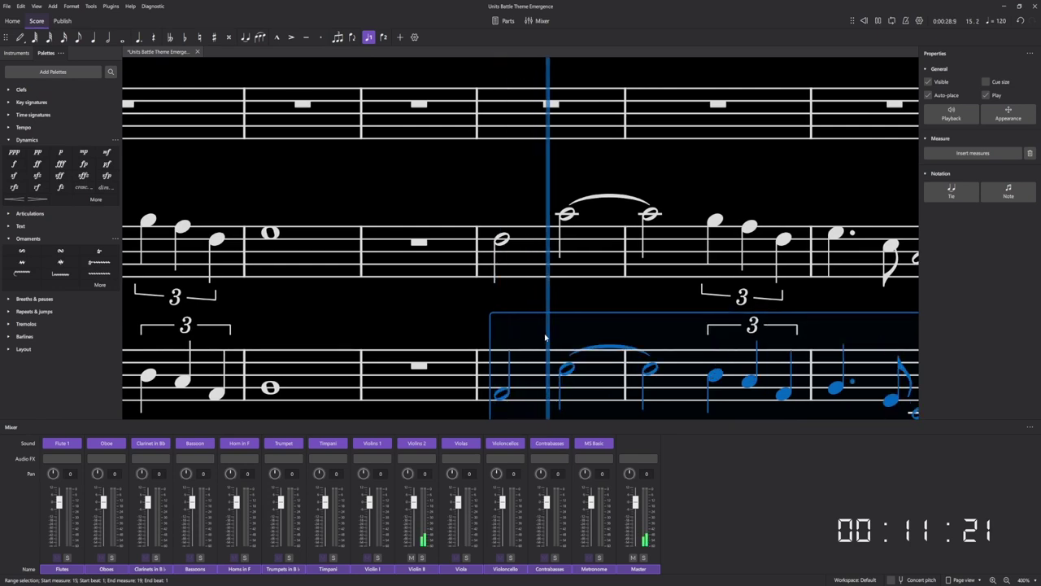
scroll(553, 334, "down", 3)
left_click_drag(645, 290, 403, 309)
key("space")
left_click(331, 307)
key("space")
key("space")
scroll(305, 311, "down", 5)
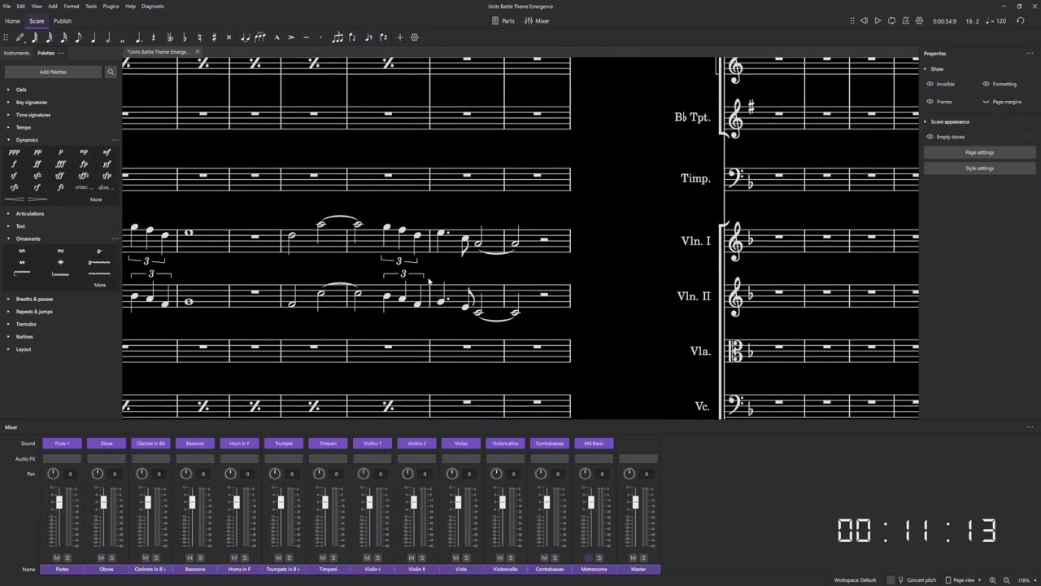
Copy the Violins I and II phrase from measures 15 to 18 into the Flutes and Oboes, raised an octave.
left_click(304, 243)
left_click(558, 301, "shift")
scroll(609, 309, "down", 4)
scroll(590, 301, "up", 5)
left_click(418, 161)
key("ctrl+v")
key("ctrl+Up")
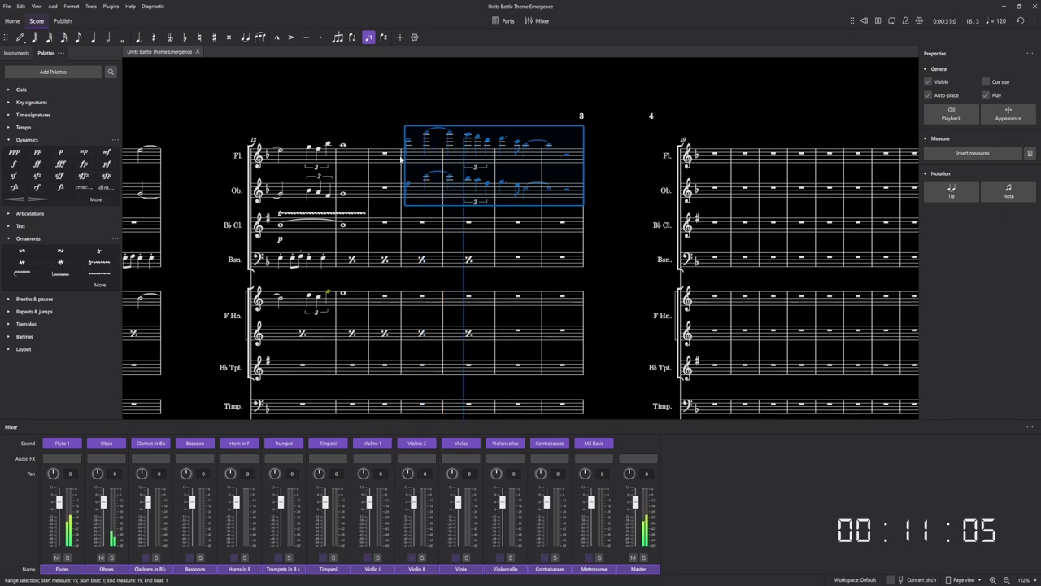
Play back measures 12 to 17 to check the flute and oboe doubling against the full orchestra.
scroll(386, 155, "up", 3, "ctrl")
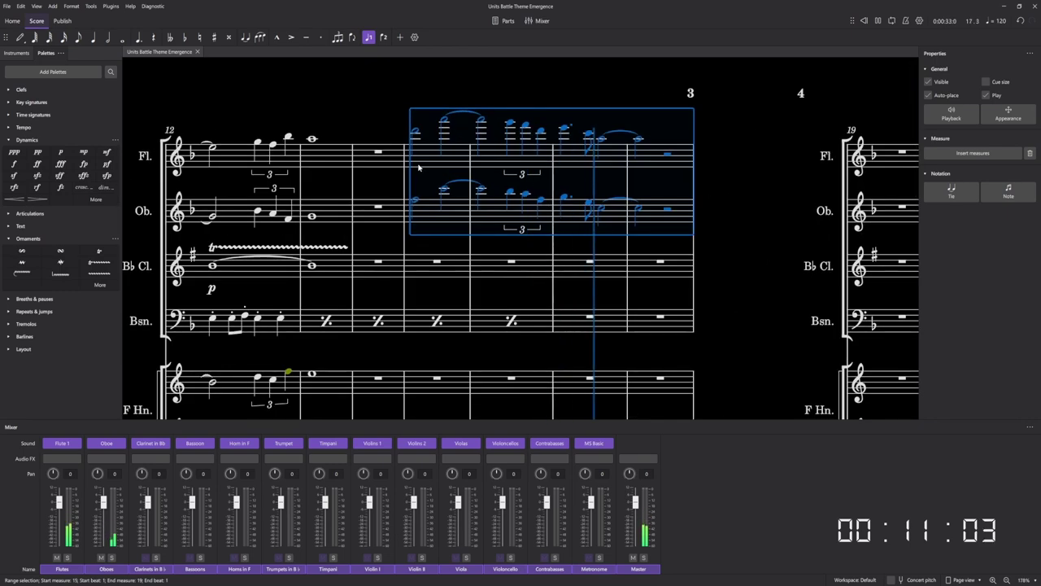
scroll(419, 166, "up", 3, "ctrl")
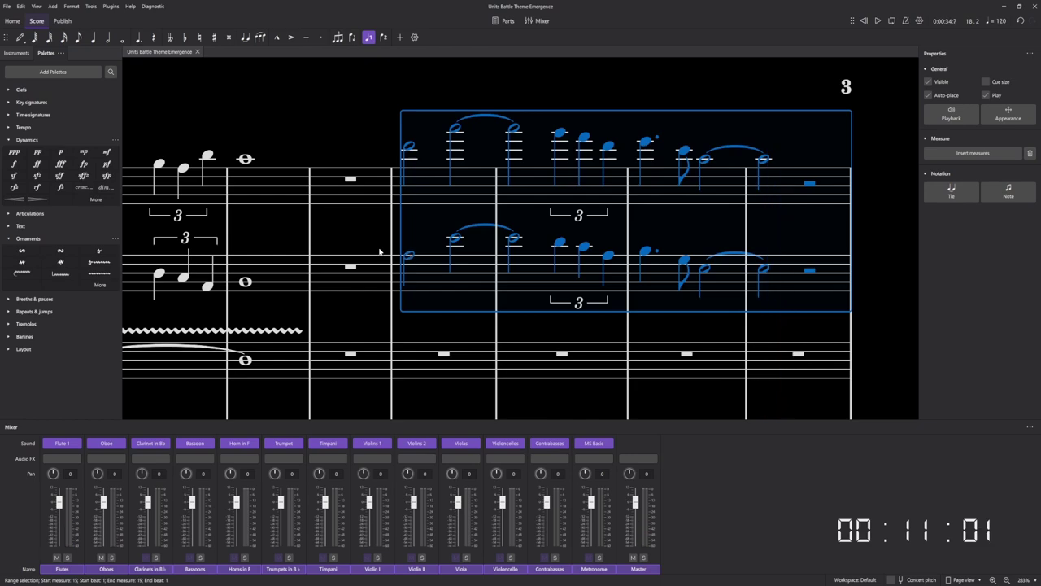
scroll(409, 255, "down", 4, "ctrl")
key("Escape")
key("space")
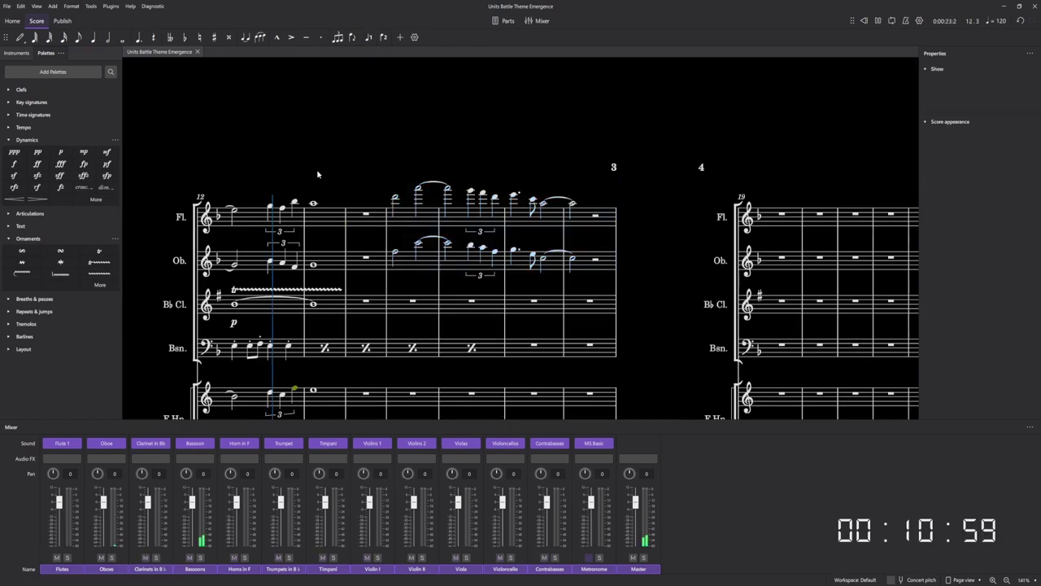
scroll(394, 155, "down", 2, "ctrl")
scroll(419, 162, "down", 2, "ctrl")
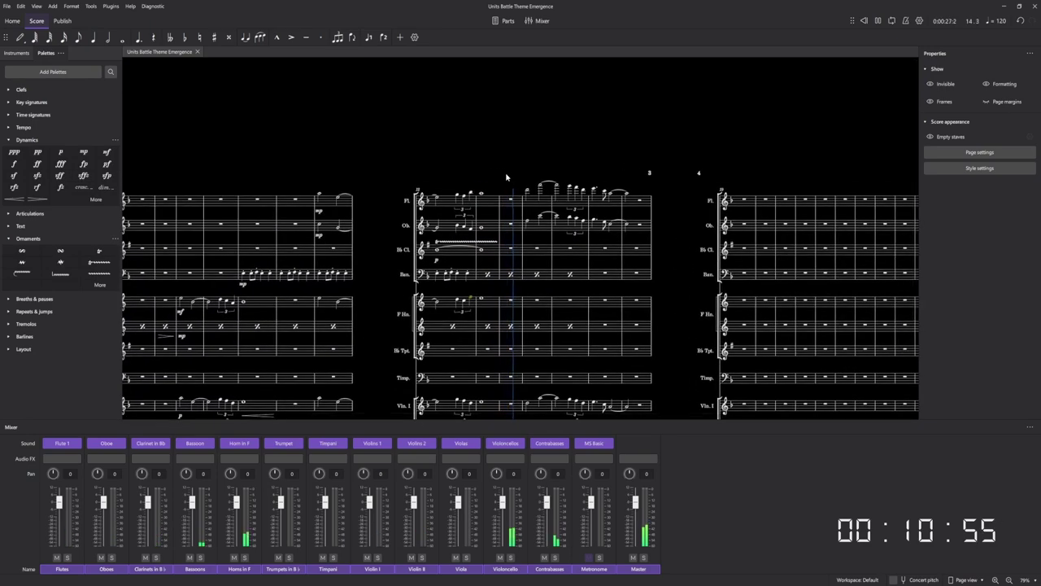
scroll(627, 214, "up", 4, "ctrl")
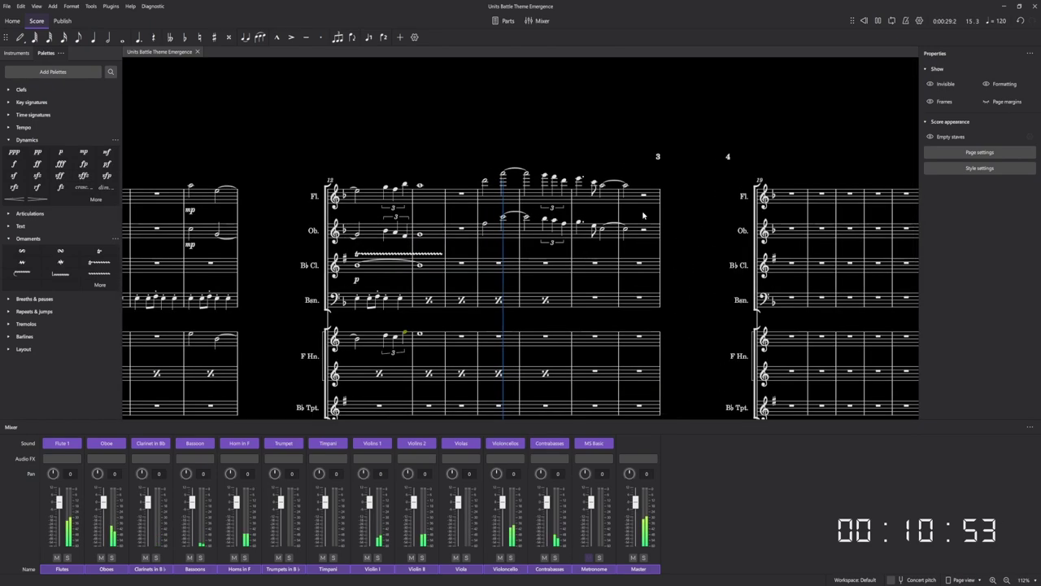
scroll(514, 187, "down", 2, "ctrl")
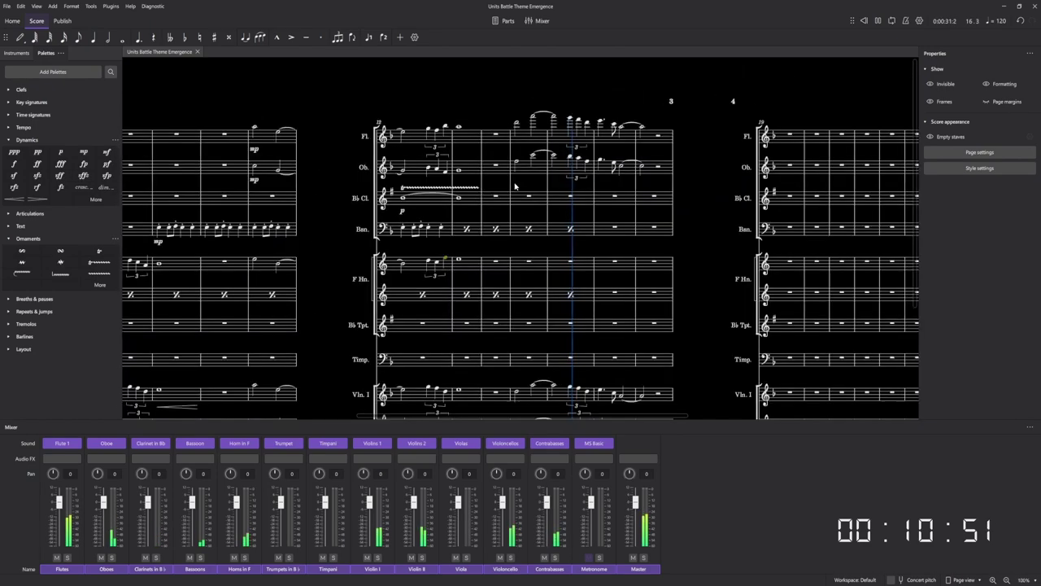
scroll(520, 196, "up", 3, "ctrl")
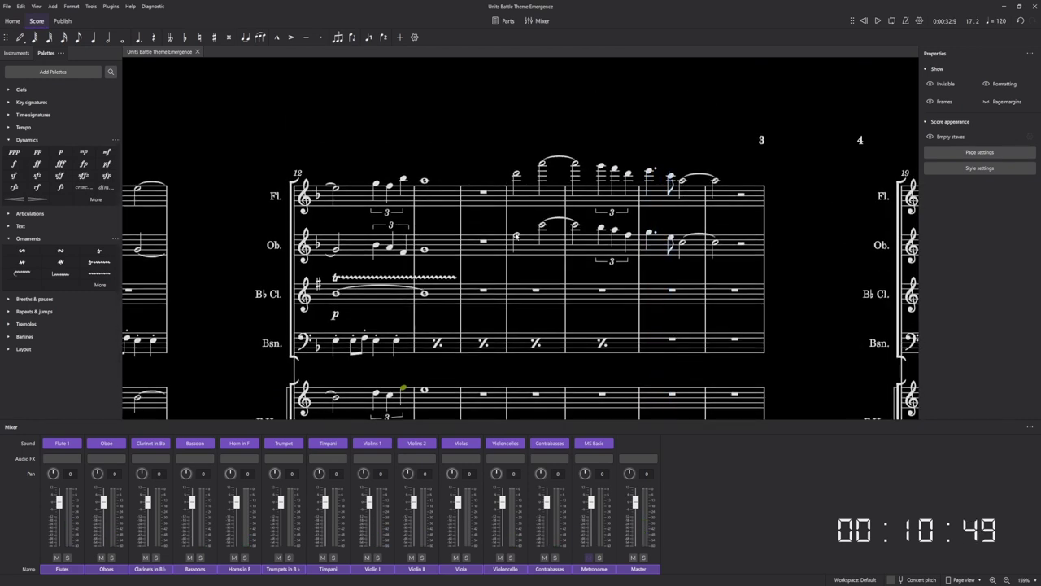
Add a p dynamic to the Flutes and Oboes at measure 15 and play back the passage.
left_click(516, 236)
left_click(67, 156)
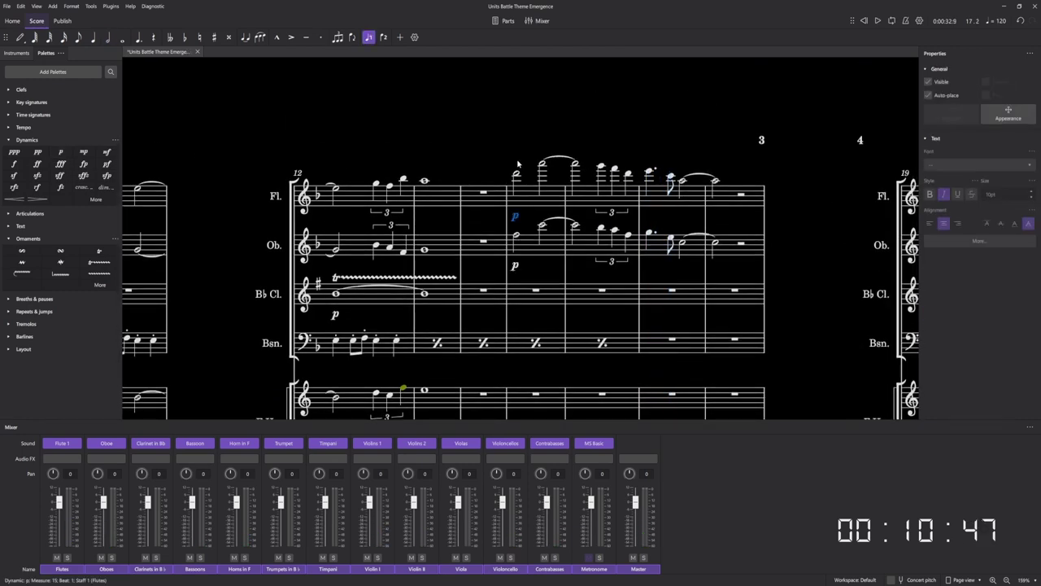
key("space")
scroll(521, 146, "down", 3, "ctrl")
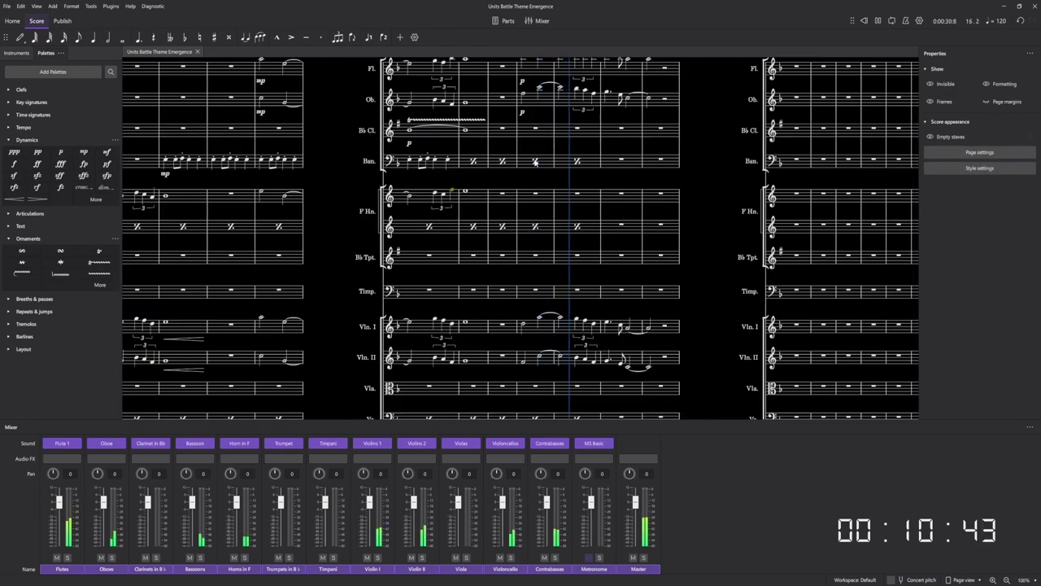
scroll(523, 204, "down", 6, "ctrl")
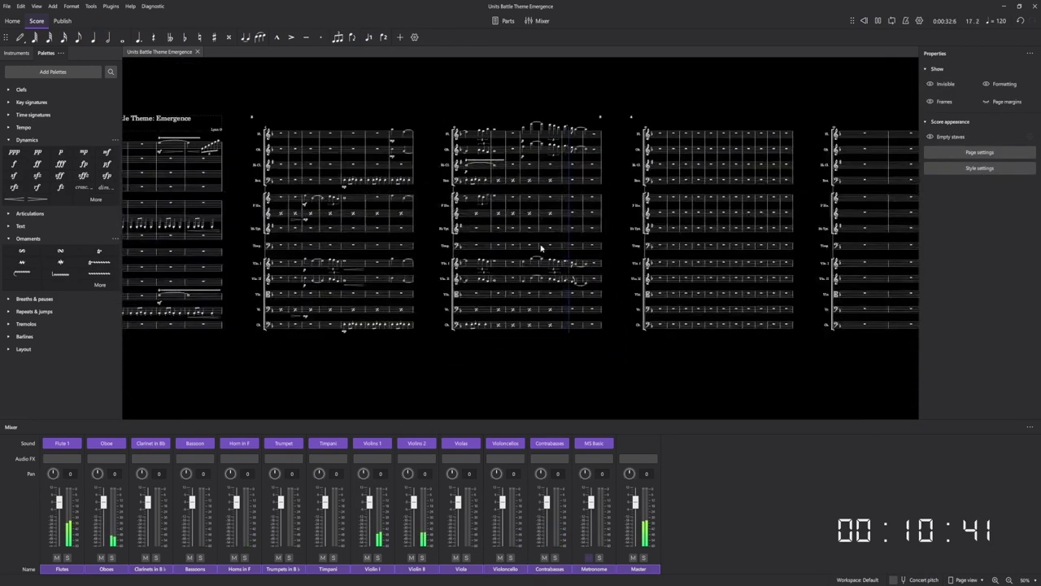
scroll(511, 258, "up", 5, "ctrl")
scroll(513, 257, "up", 3, "ctrl")
key("space")
Add a crescendo hairpin under Violins I measure 15, extend it into measure 16, copy it to Violins II and save.
left_click(534, 279)
key("shift+comma")
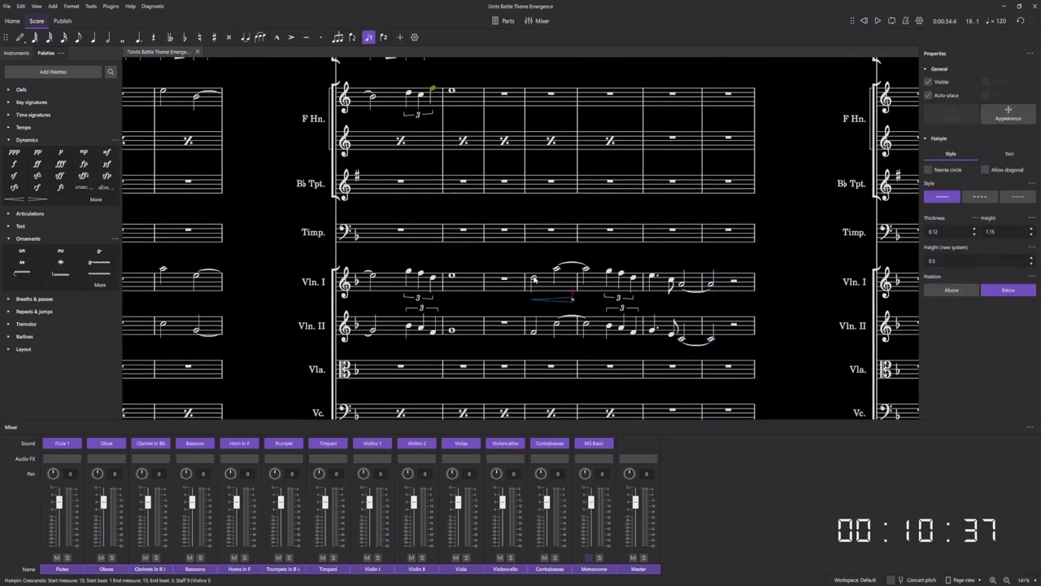
left_click(512, 314)
left_click(548, 300)
key("ctrl+c")
left_click(534, 331)
key("ctrl+v")
left_click(515, 316)
key("ctrl+s")
Copy Violins I measures 15 to 18 with the hairpin into the Violas, sounding an octave lower.
scroll(546, 314, "up", 5, "ctrl")
scroll(533, 362, "down", 3)
scroll(536, 286, "down", 2, "ctrl")
left_click(528, 174)
left_click(809, 176, "shift")
key("ctrl+c")
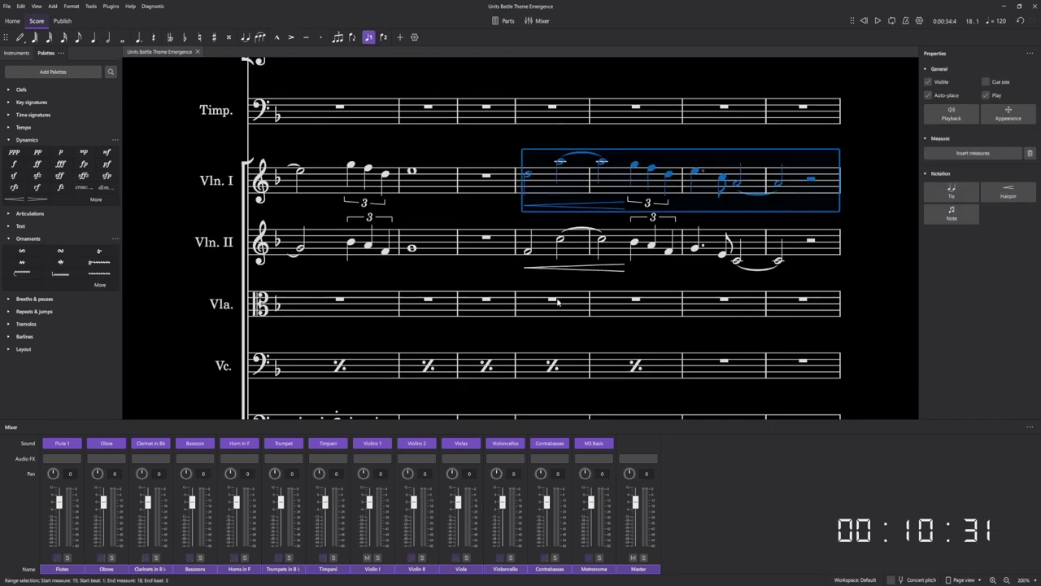
left_click(559, 303)
key("ctrl+v")
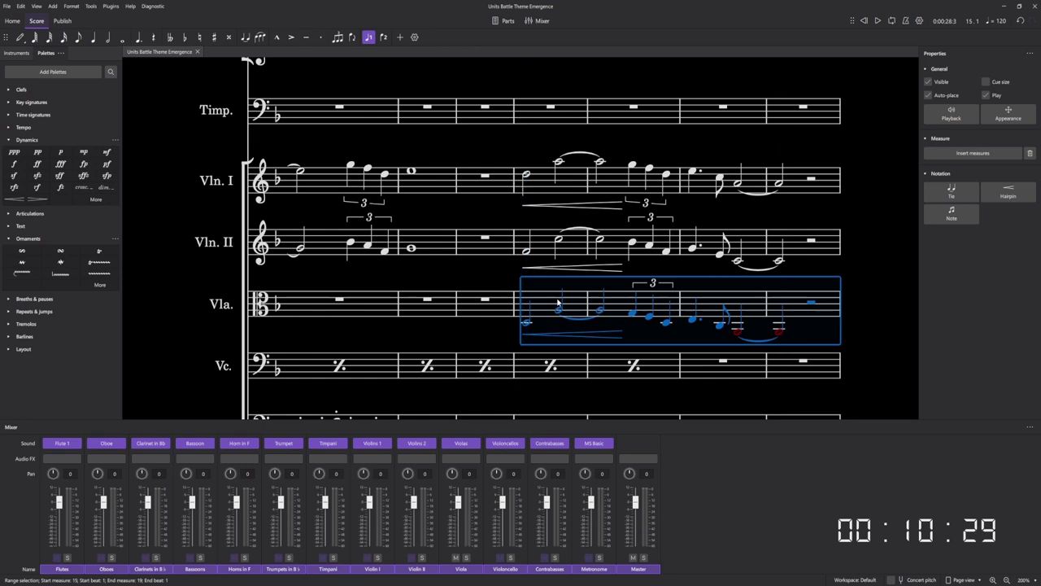
key("ctrl+Up")
Play back the string passage from measure 15 with the Violas doubling the melody.
key("space")
left_click(507, 278)
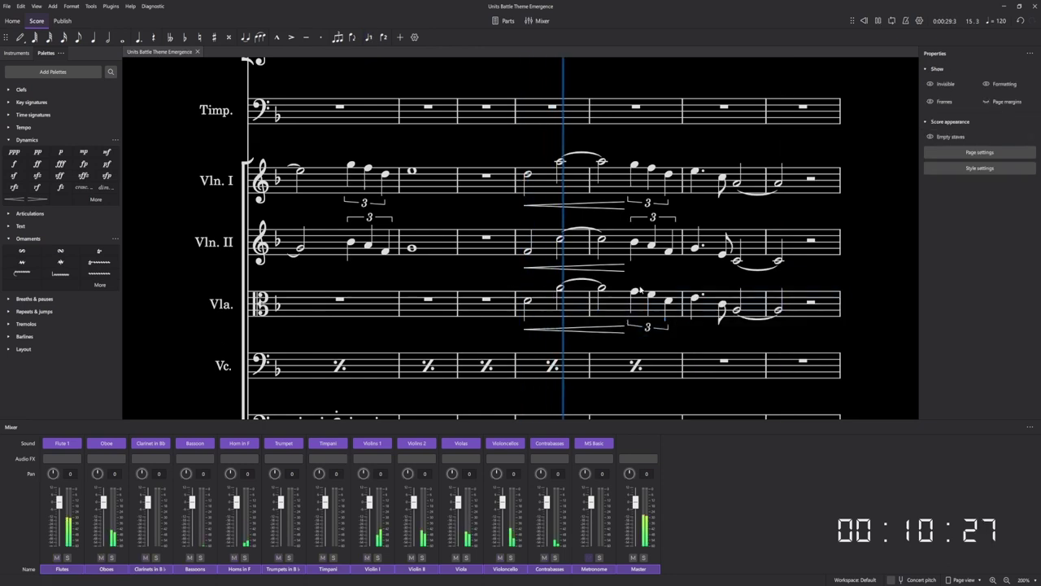
left_click_drag(655, 274, 484, 304)
key("space")
Extend the Violoncello measure repeats through measures 17 and 18.
scroll(470, 381, "down", 3)
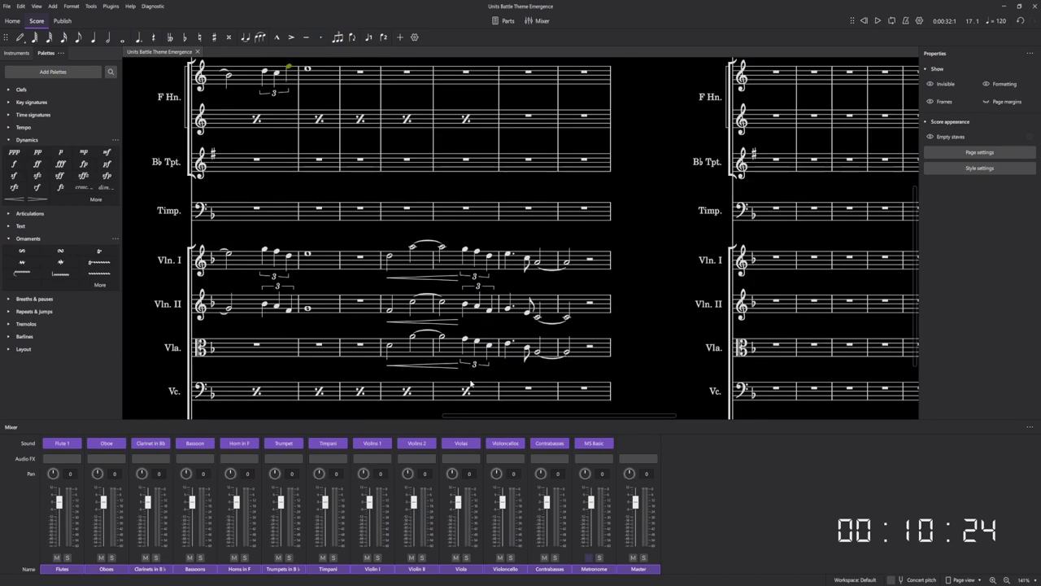
left_click(424, 397)
key("ctrl+c")
left_click(528, 388)
key("ctrl+v")
Add a diminuendo hairpin under the tied Viola half notes in measures 17 and 18 and copy it to both violin parts.
left_click(541, 362)
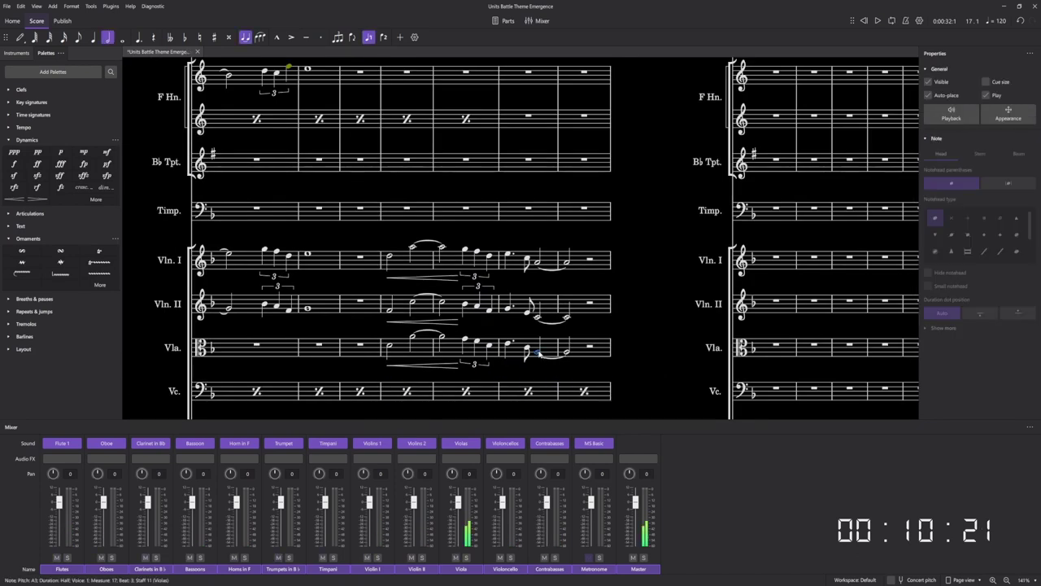
key("Escape")
left_click(561, 366)
key("ctrl+c")
left_click(537, 317)
key("ctrl+v")
left_click(537, 263)
key("ctrl+v")
Copy the Violins I phrase from measures 15 to 18 to measure 19.
scroll(545, 244, "up", 5)
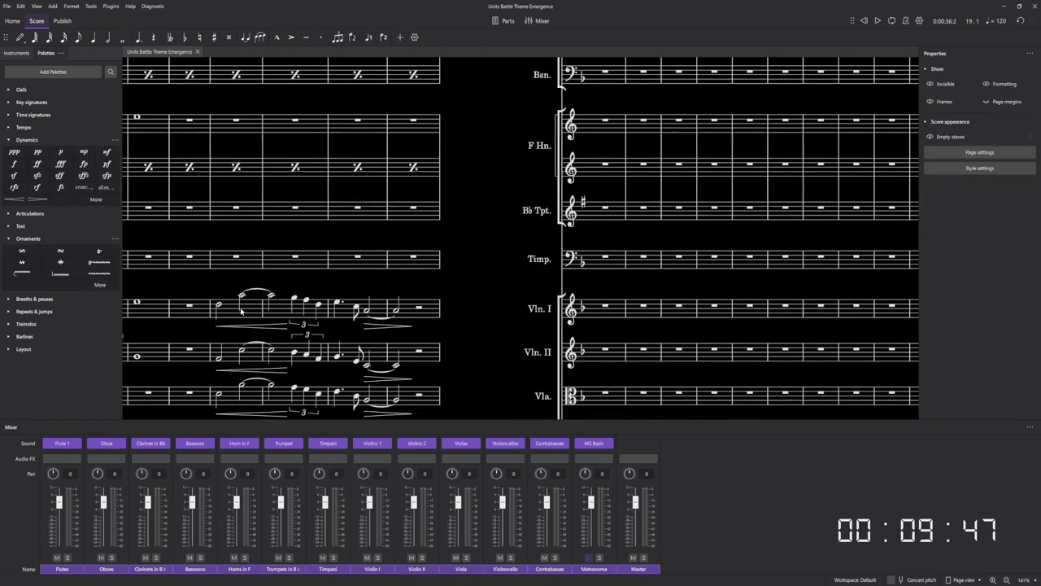
left_click(218, 305)
left_click(419, 308, "shift")
key("ctrl+c")
left_click(603, 305)
key("ctrl+v")
scroll(616, 297, "up", 9)
left_click(567, 318)
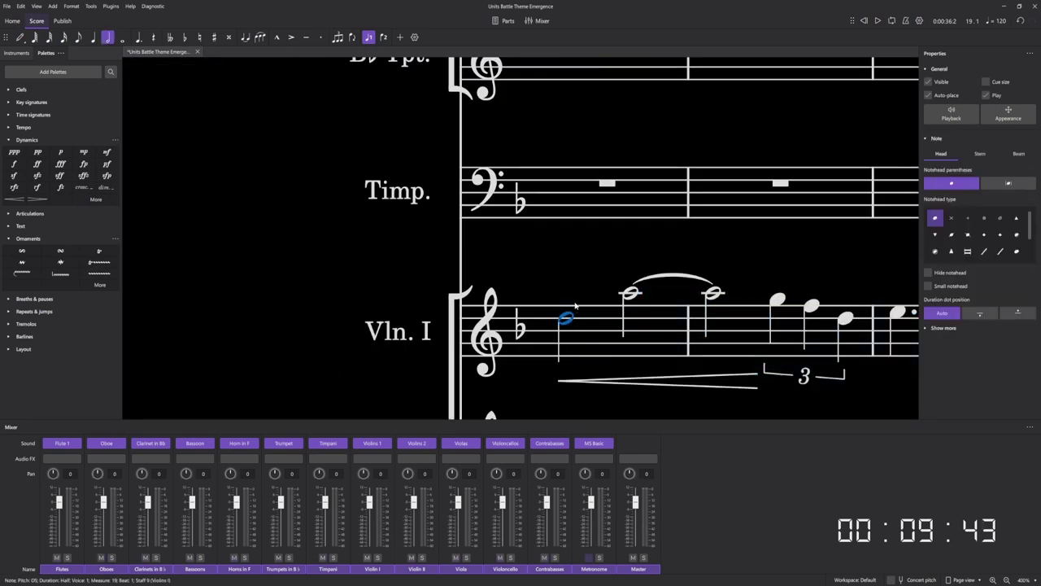
left_click(569, 287)
mouse_move(565, 318)
left_mouse_down()
mouse_move(564, 304)
mouse_move(566, 337)
left_mouse_up()
left_click_drag(466, 268, 465, 288)
key("ctrl+z")
key("ctrl+z")
key("ctrl+z")
key("ctrl+z")
Repitch Violins I measures 19 and 20 to half G4, tied half notes G5 and a quarter-note triplet F5, D5, B♭4.
key("space")
left_click_drag(358, 299, 358, 324)
left_click(773, 317)
left_click_drag(423, 273, 423, 280)
left_click_drag(570, 280, 604, 299)
scroll(690, 293, "down", 3)
Replace the copied notes in Violins I measure 21 with a whole note C5 and play back the phrase.
left_click_drag(638, 299, 680, 307)
key("Delete")
key("n")
left_click(684, 287)
left_click(391, 160)
key("space")
key("space")
left_click_drag(615, 294, 615, 315)
Copy the measures 19 to 21 phrase into Violins II a sixth lower and the Violas an octave lower.
scroll(627, 260, "down", 5)
scroll(627, 260, "up", 5)
key("ctrl+v")
left_click(416, 376)
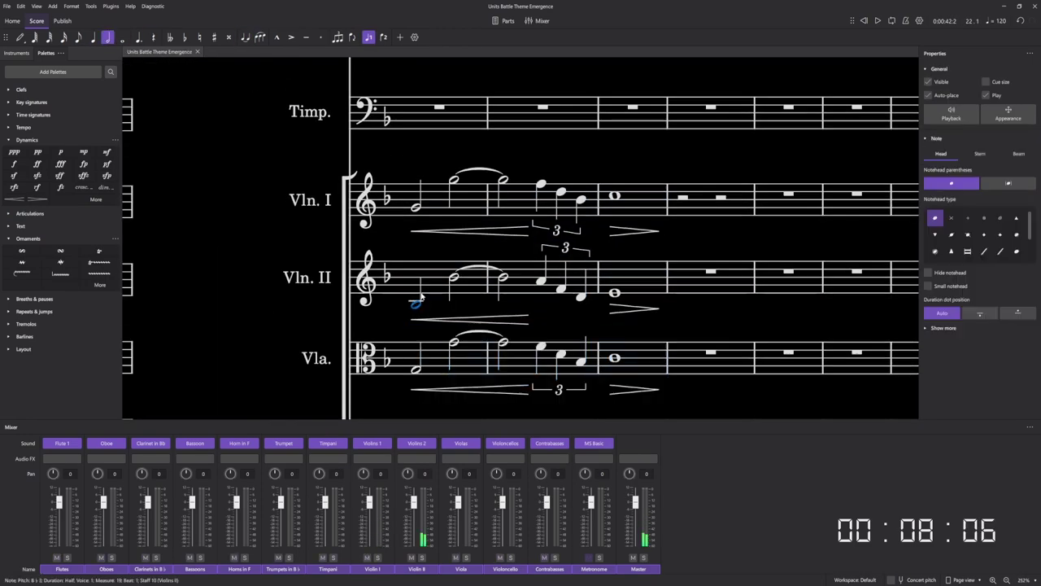
Copy the violin phrase of measures 19 to 21 into the Flutes and Oboes, raised an octave.
scroll(430, 286, "down", 2)
left_click(629, 310)
scroll(521, 244, "down", 2)
key("ctrl+v")
scroll(521, 147, "up", 2)
Add a crescendo hairpin under Flutes measure 15, extend it into measure 16, copy it to the Oboes and save.
left_click(260, 141)
key("shift+comma")
key("shift+Right")
key("Escape")
left_click(268, 181)
key("ctrl+c")
left_click(259, 206)
key("ctrl+v")
key("Escape")
key("ctrl+s")
Play back the full score from measure 15 through measure 22.
left_click(287, 262)
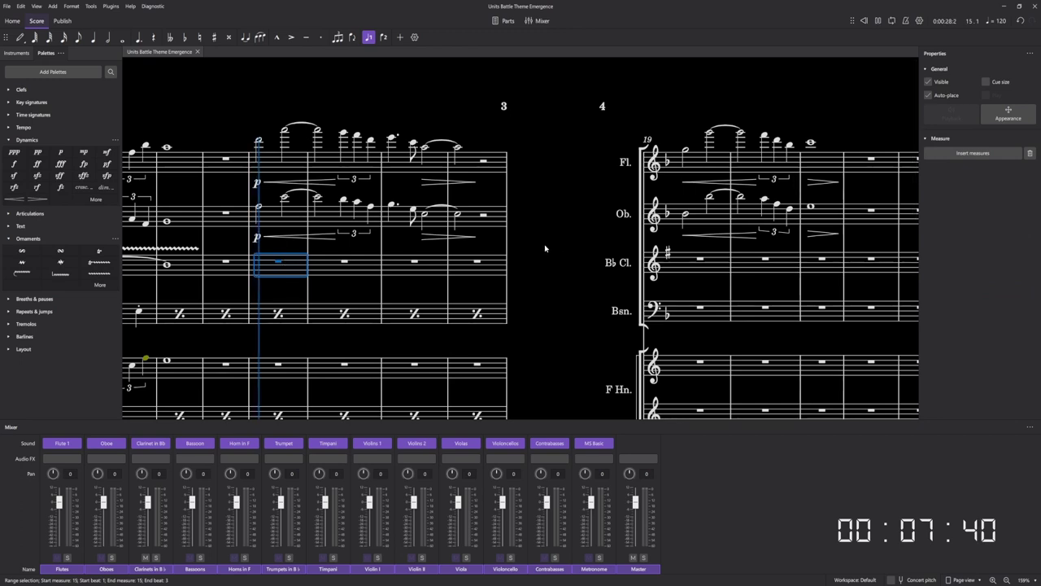
key("space")
left_click(547, 249)
scroll(563, 237, "down", 4)
scroll(562, 233, "down", 2)
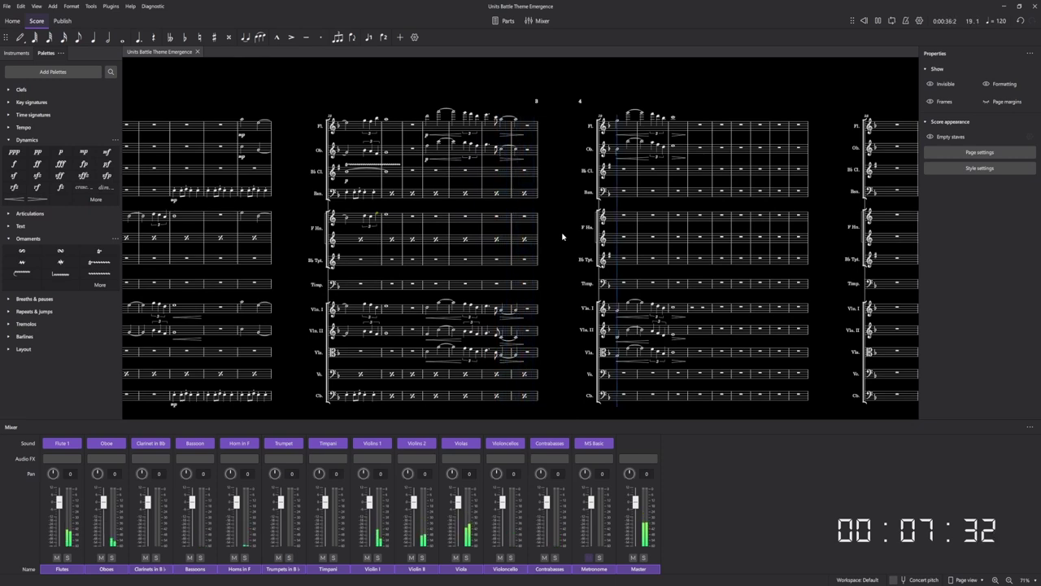
left_click_drag(562, 237, 487, 283)
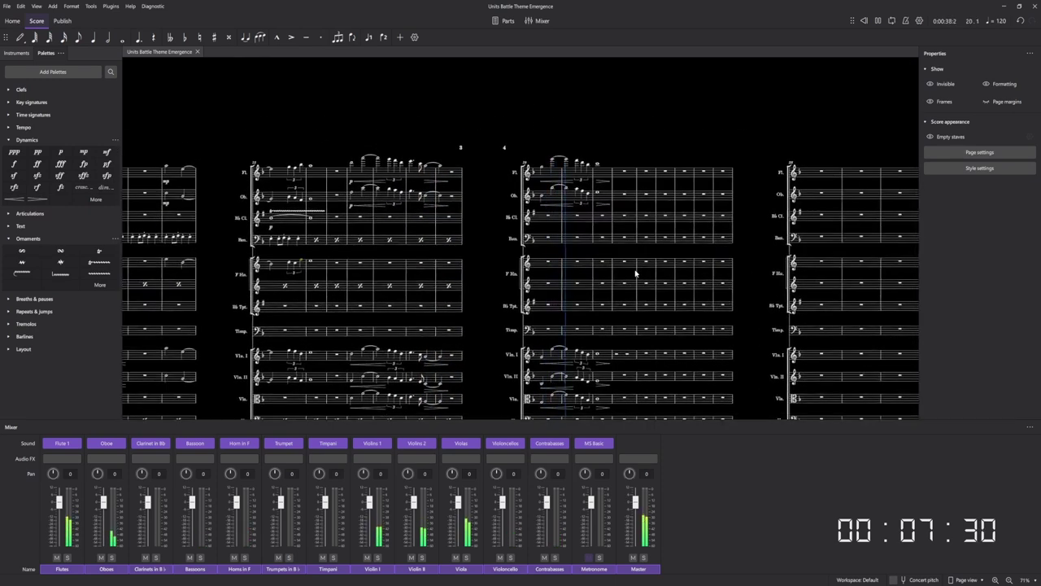
scroll(637, 281, "up", 3)
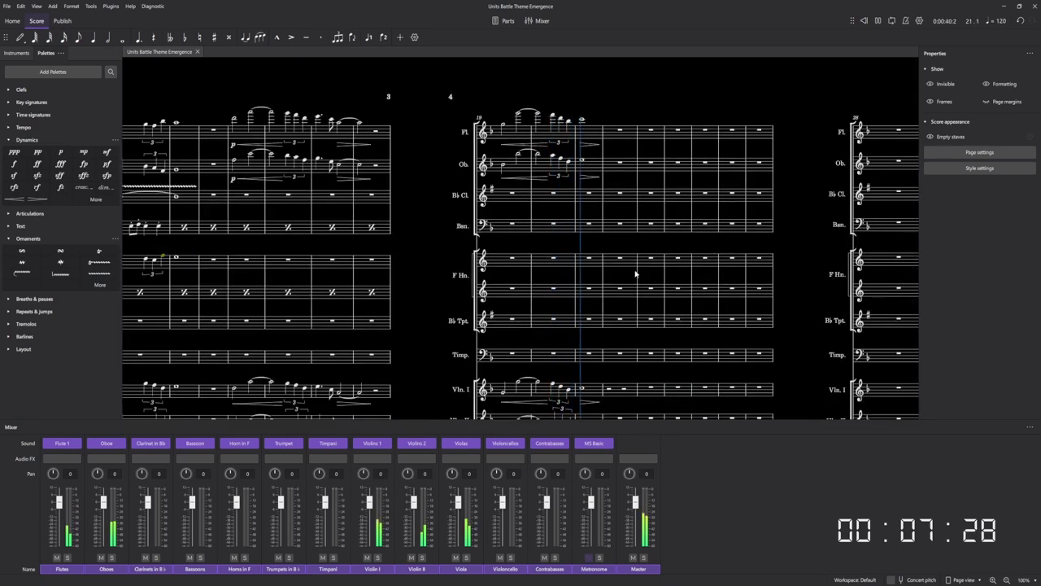
scroll(636, 274, "down", 3)
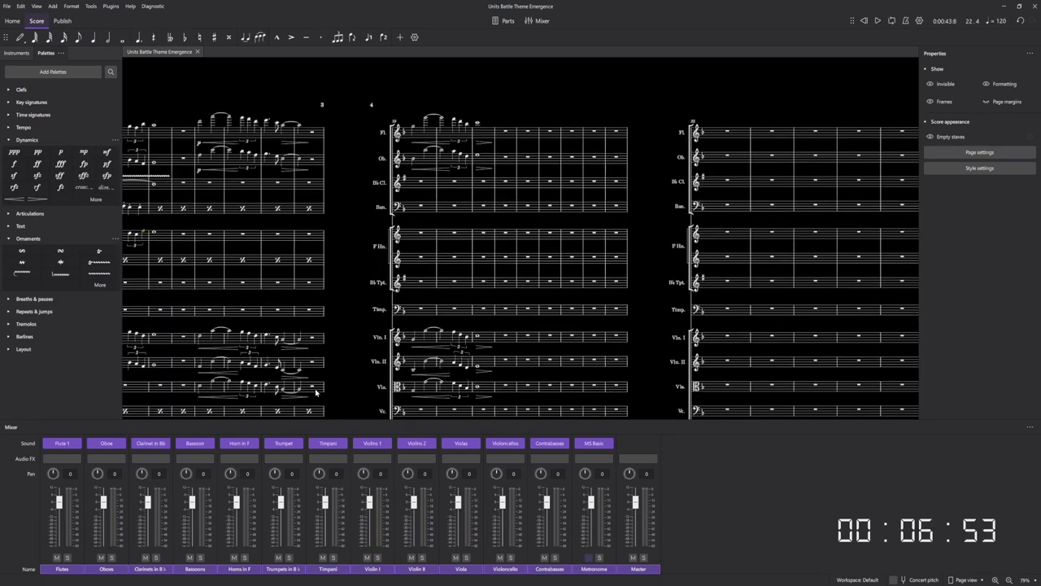
Copy measures 15 to 18 of all staves from Flutes to Violas to measures 23 to 26.
left_click(316, 389)
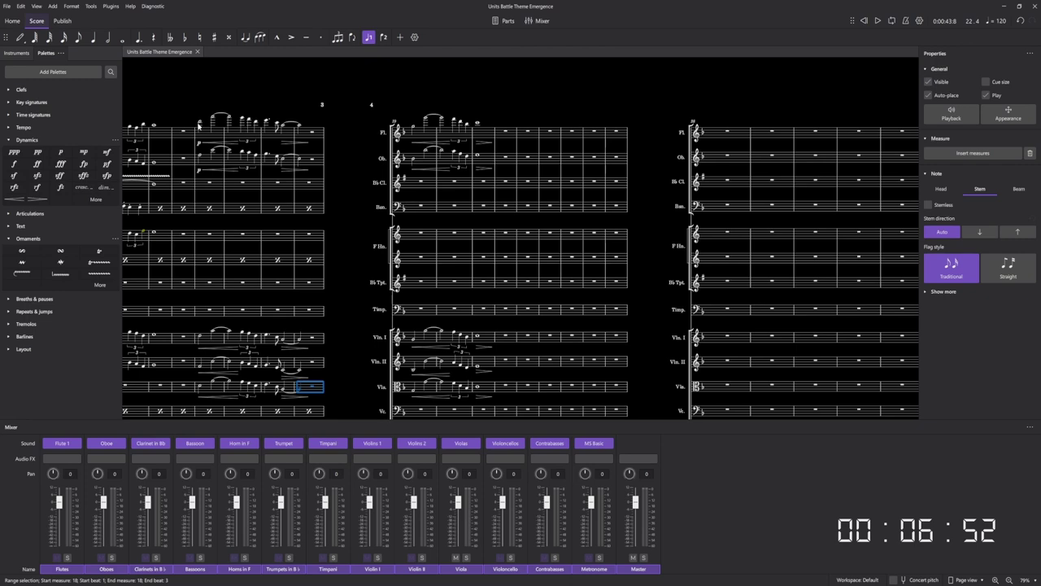
left_click(200, 127, "shift")
key("ctrl+c")
left_click(527, 135)
key("ctrl+v")
Remove the p dynamics from the Flutes and Oboes in measure 23.
scroll(525, 143, "up", 5)
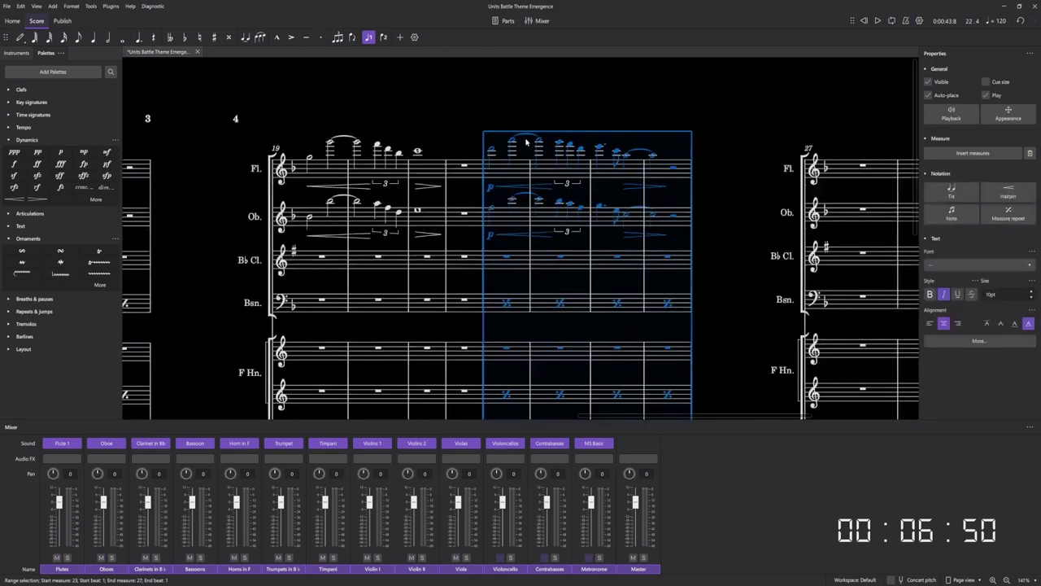
left_click(491, 188)
key("Delete")
scroll(495, 217, "down", 2)
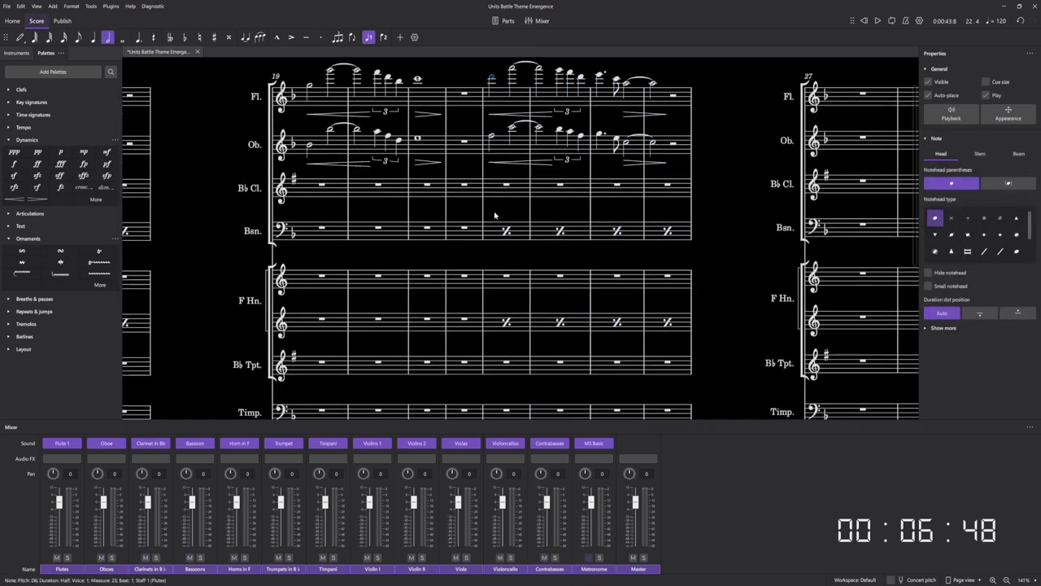
scroll(494, 218, "down", 5)
scroll(494, 220, "down", 2)
scroll(509, 293, "up", 5)
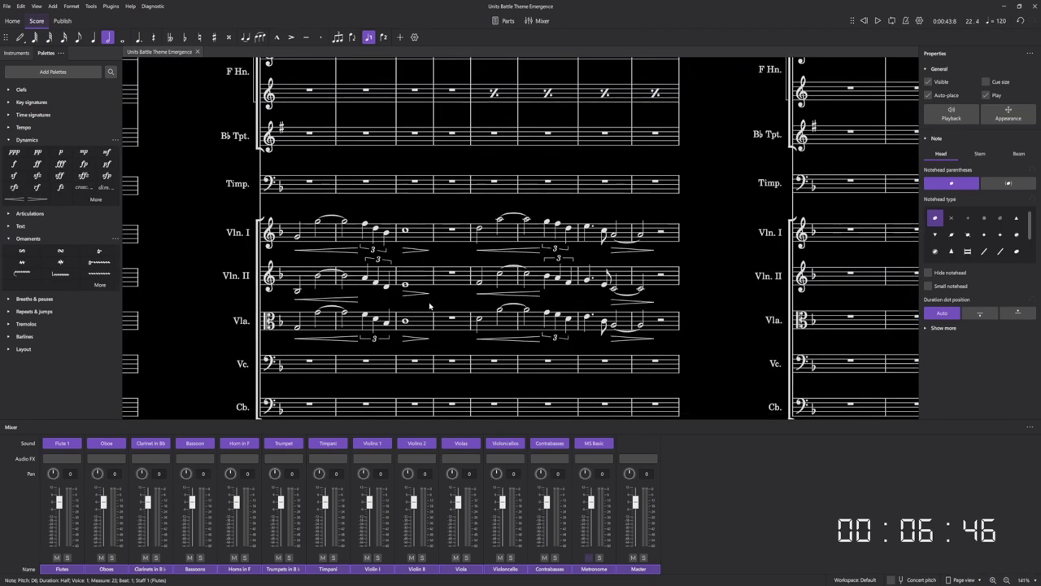
Copy the measure repeats of the Bassoons and lower Horns staff from measures 23 to 26 into measures 19 to 22.
scroll(429, 300, "down", 2)
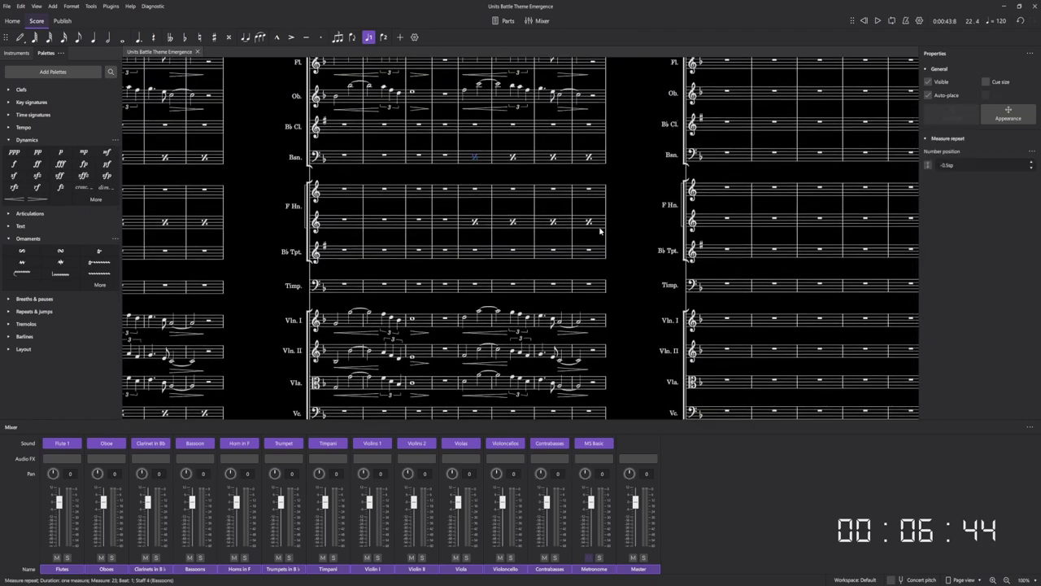
left_click_drag(459, 145, 581, 239)
scroll(525, 256, "down", 2)
scroll(498, 283, "down", 1)
left_click(371, 98)
key("ctrl+v")
Fill measures 19 to 26 of the Cellos and Contrabasses with measure repeats and save the score.
left_click_drag(417, 163, 493, 166)
left_click(431, 304)
key("ctrl+v")
left_click(555, 304)
key("ctrl+v")
scroll(462, 260, "up", 1)
key("ctrl+s")
scroll(462, 260, "up", 5)
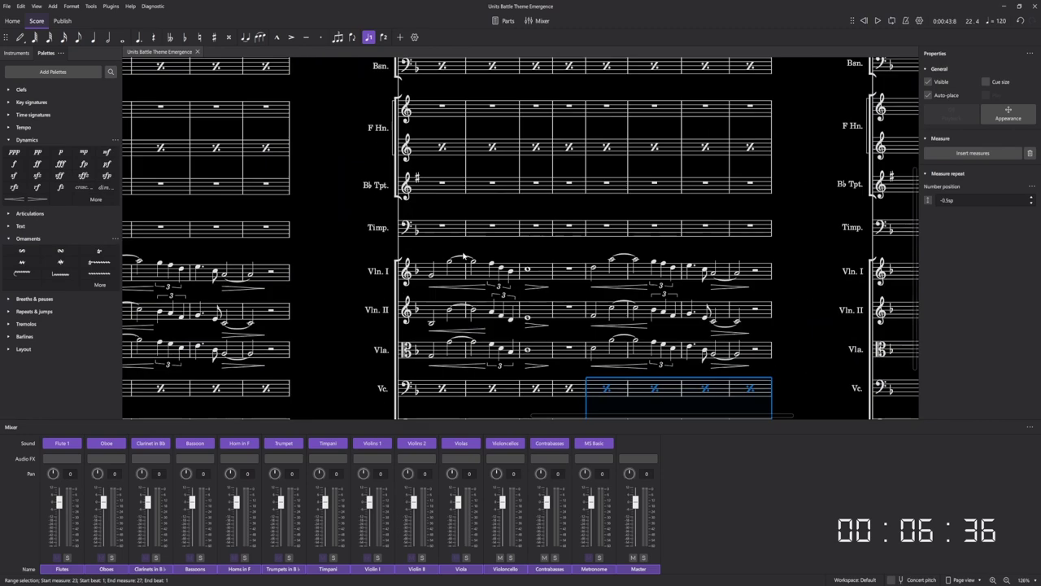
Copy the Violin I melody in measures 23 to 26 to the upper Horns staff and the Trumpets, an octave lower.
scroll(586, 333, "up", 4)
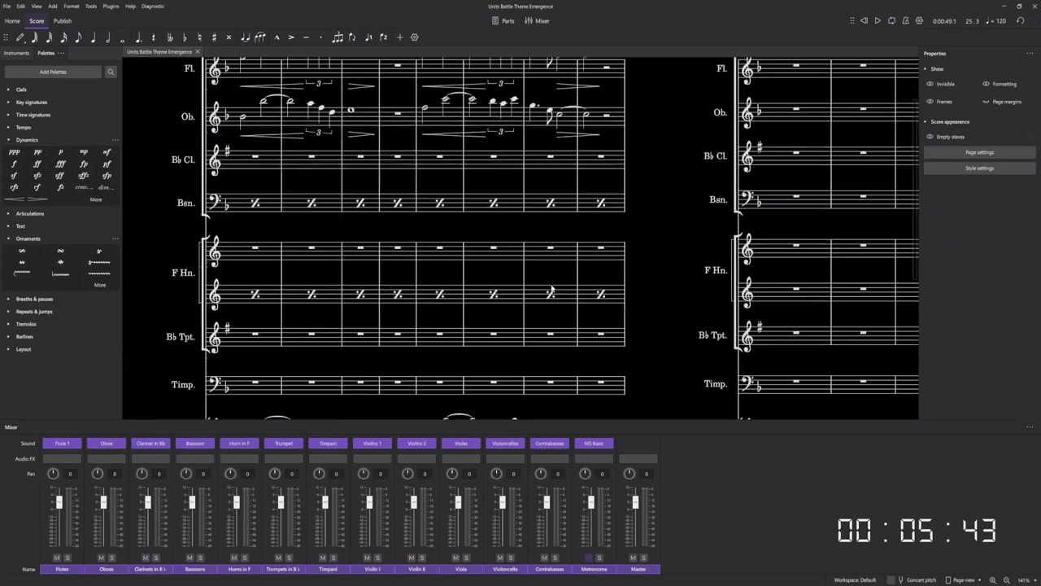
scroll(504, 164, "up", 4)
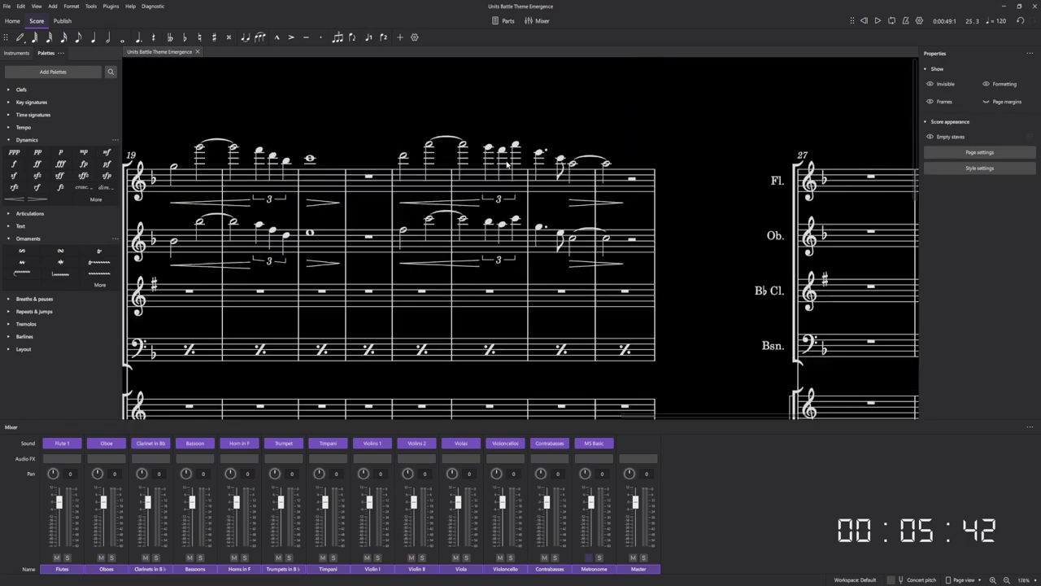
scroll(408, 181, "down", 5)
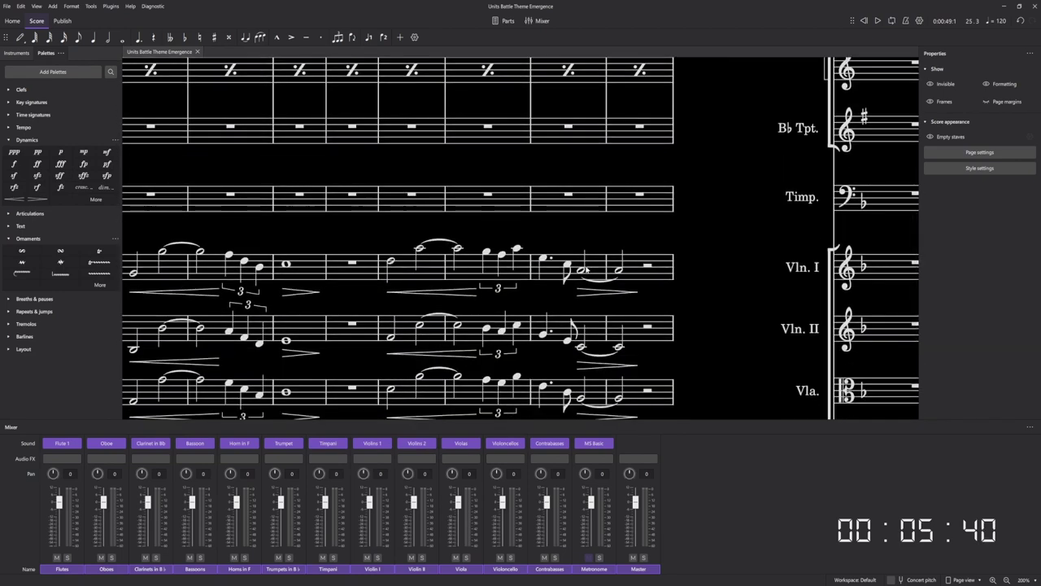
left_click(390, 261)
left_click(655, 268, "shift")
scroll(662, 270, "down", 3)
scroll(663, 269, "up", 1)
left_click(488, 158)
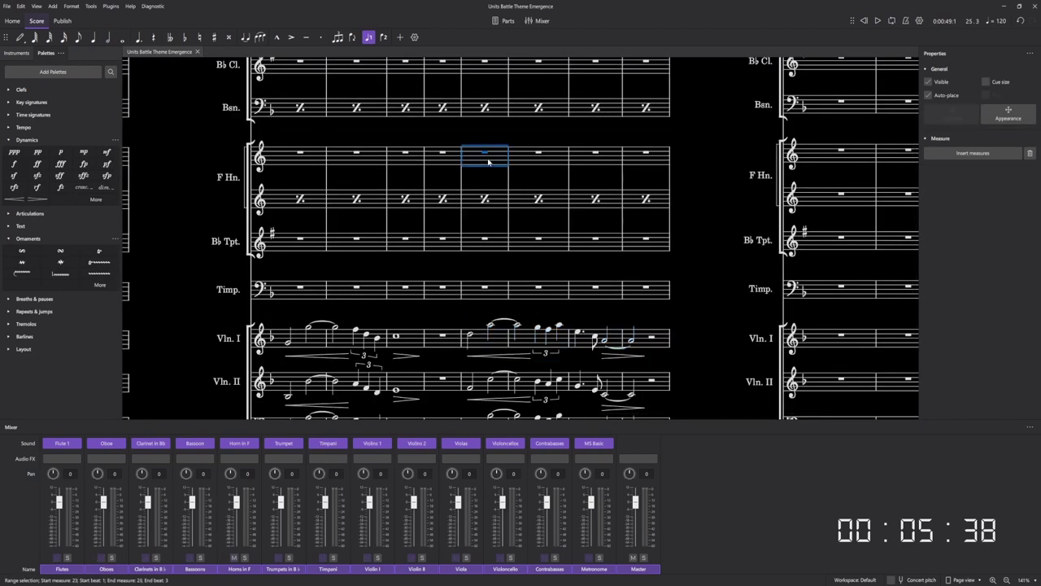
key("ctrl+v")
key("ctrl+Down")
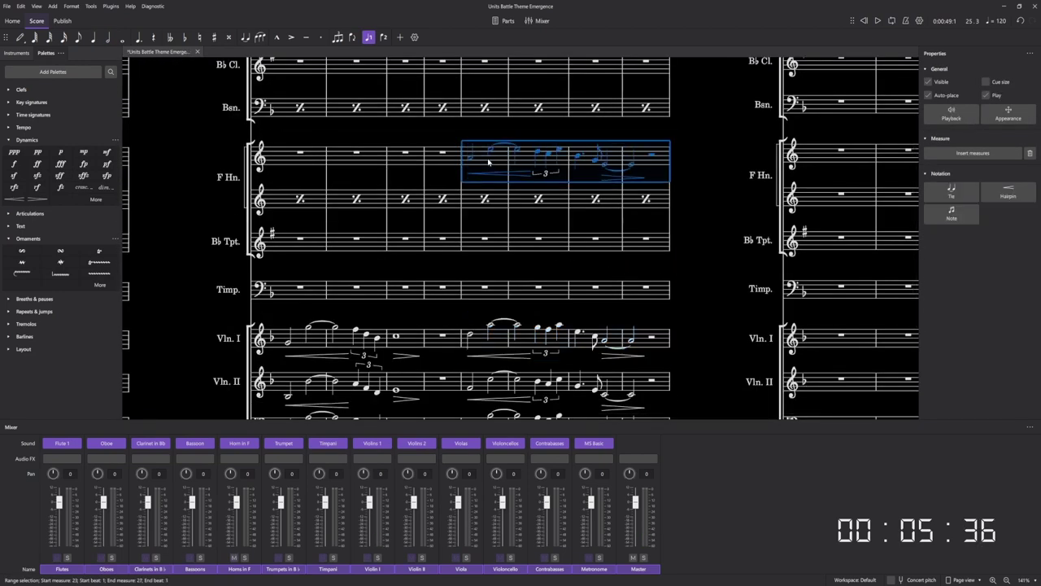
left_click(483, 240)
key("ctrl+v")
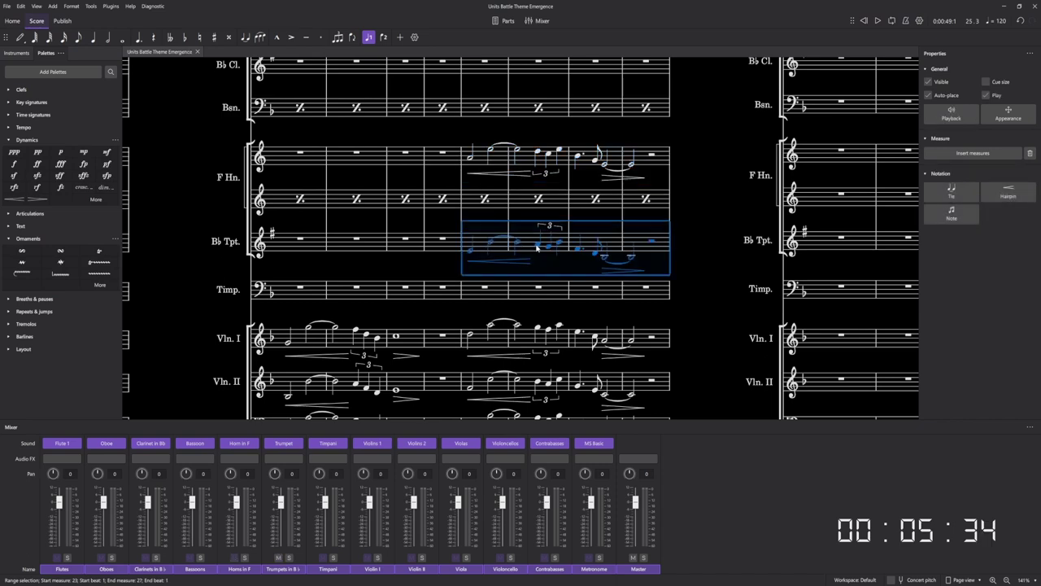
Lower the last note of the measure 24 triplet to a sounding D4 in the Trumpets and upper Horns.
scroll(537, 247, "up", 5)
left_click(533, 252)
left_click(576, 241)
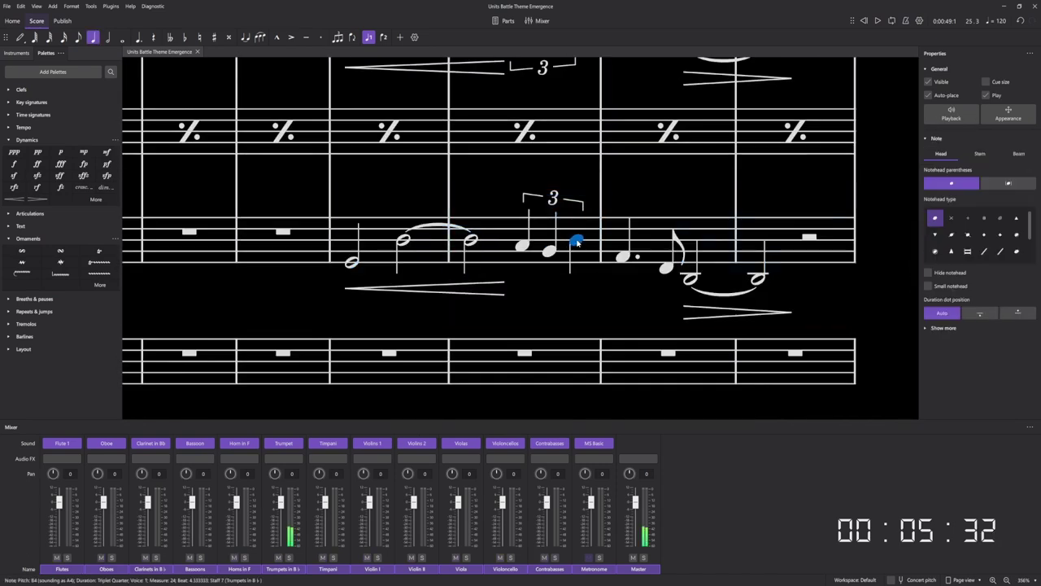
scroll(577, 194, "up", 3)
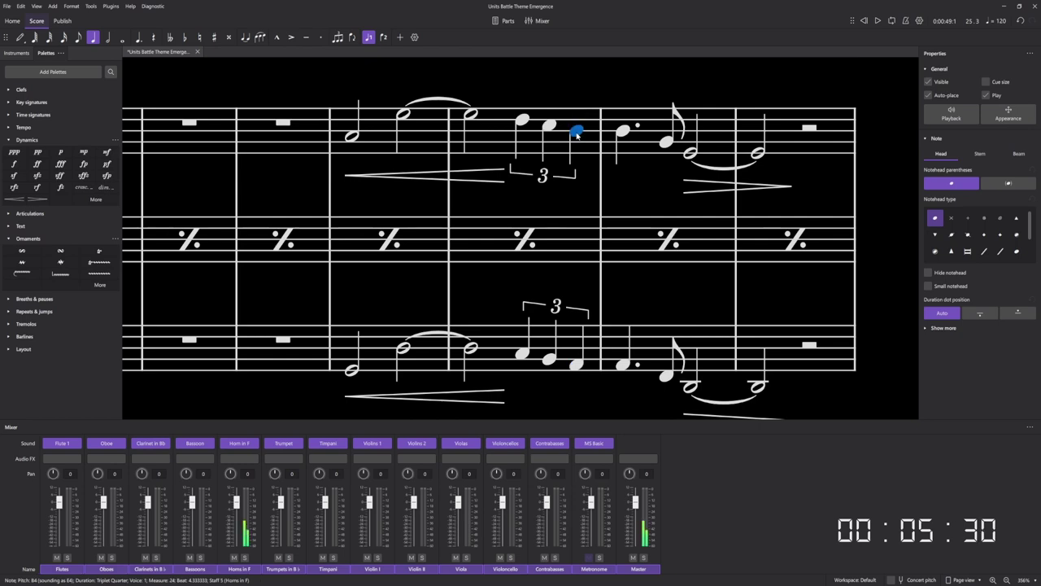
scroll(642, 166, "up", 2)
scroll(575, 210, "down", 3)
Play back the full score from measure 23 into measure 25.
left_click(344, 336)
key("space")
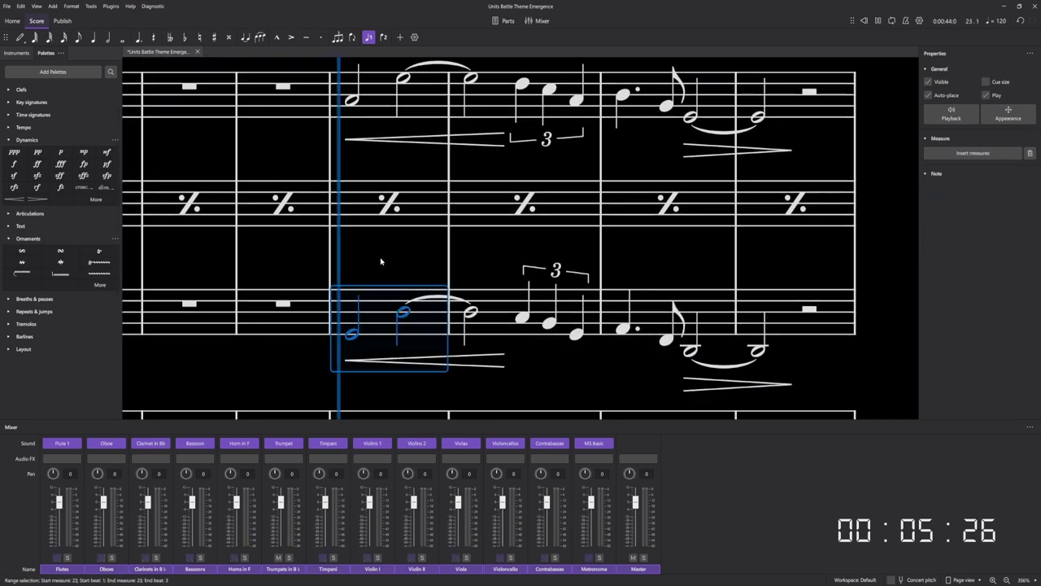
scroll(386, 243, "down", 2)
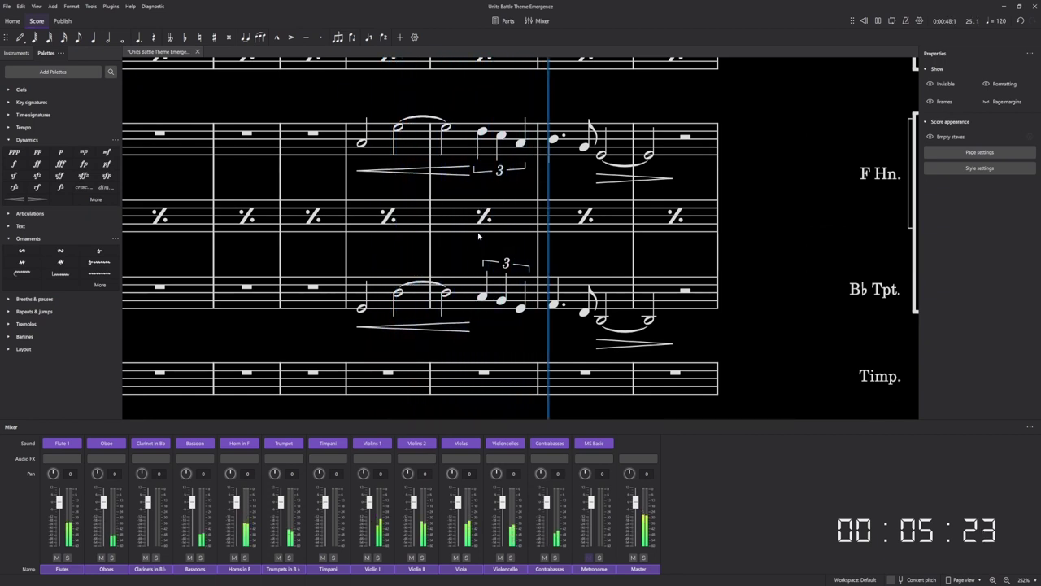
key("space")
Delete the crescendo and diminuendo hairpins from the upper Horns and Trumpets in measures 23 to 26.
left_click(437, 324)
left_click(467, 172, "ctrl")
key("Delete")
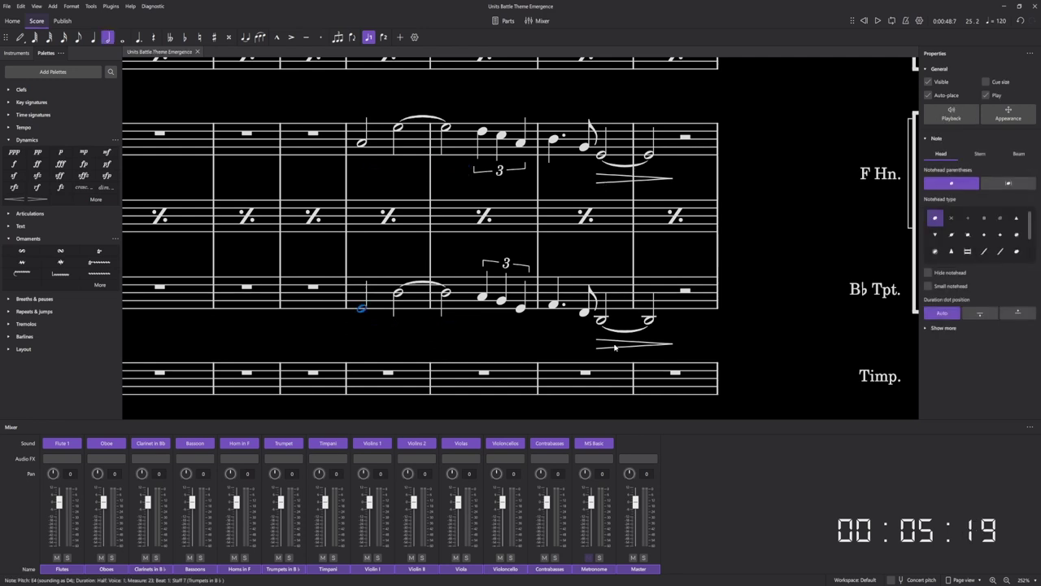
left_click(614, 348)
key("Delete")
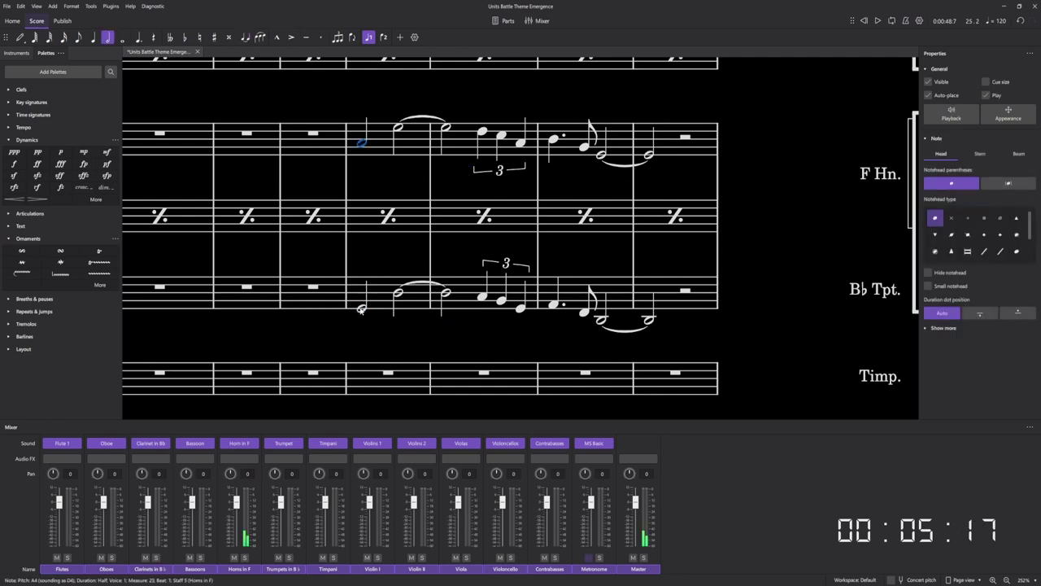
Mark the upper Horns and Trumpets f in measure 23, and give the measure-repeat staves a crescendo from measure 21 to mf in measure 23.
left_click(106, 152)
left_click(303, 151)
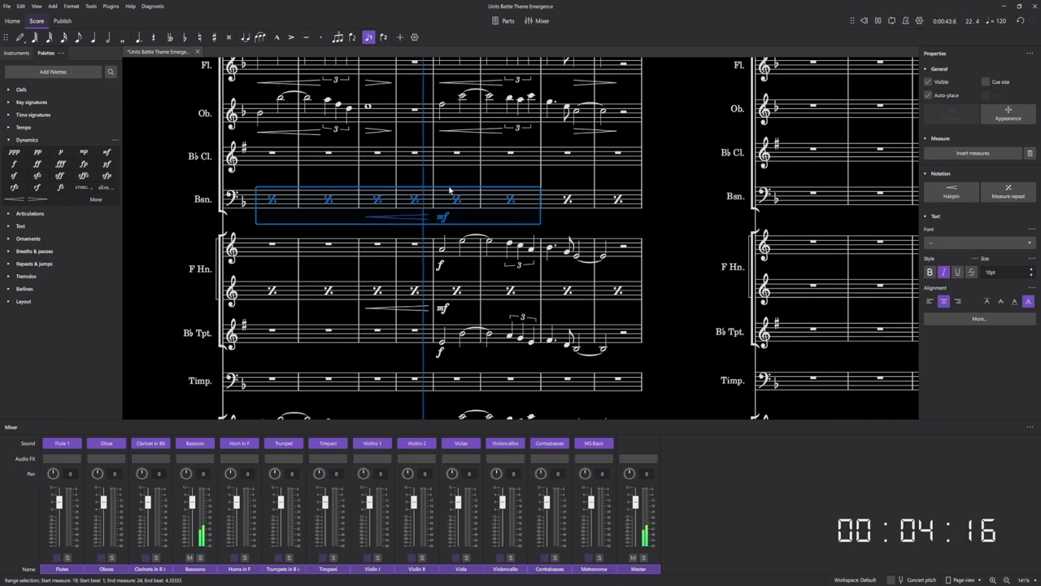
left_click(383, 180)
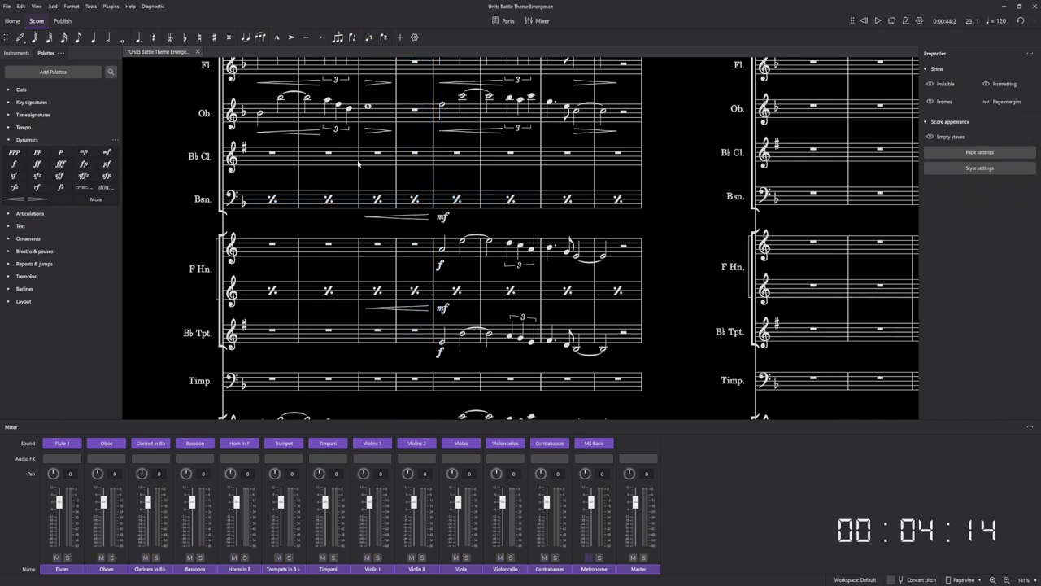
Play back the full score from measure 19 into measure 25 to check the brass entry and new dynamics.
left_click(295, 161)
left_click(324, 177)
key("space")
scroll(335, 182, "down", 7)
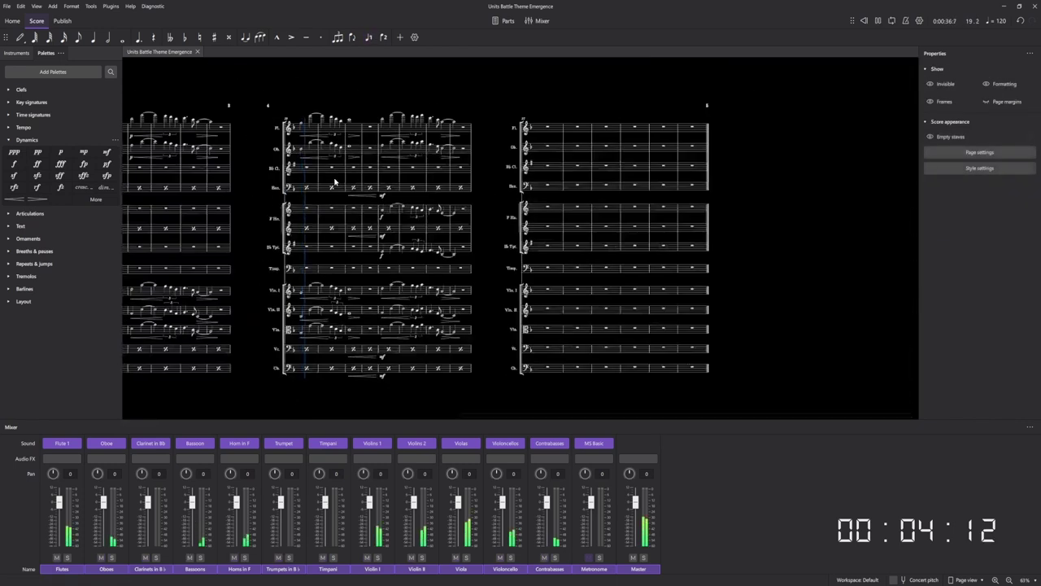
scroll(332, 187, "up", 4)
scroll(327, 193, "down", 2)
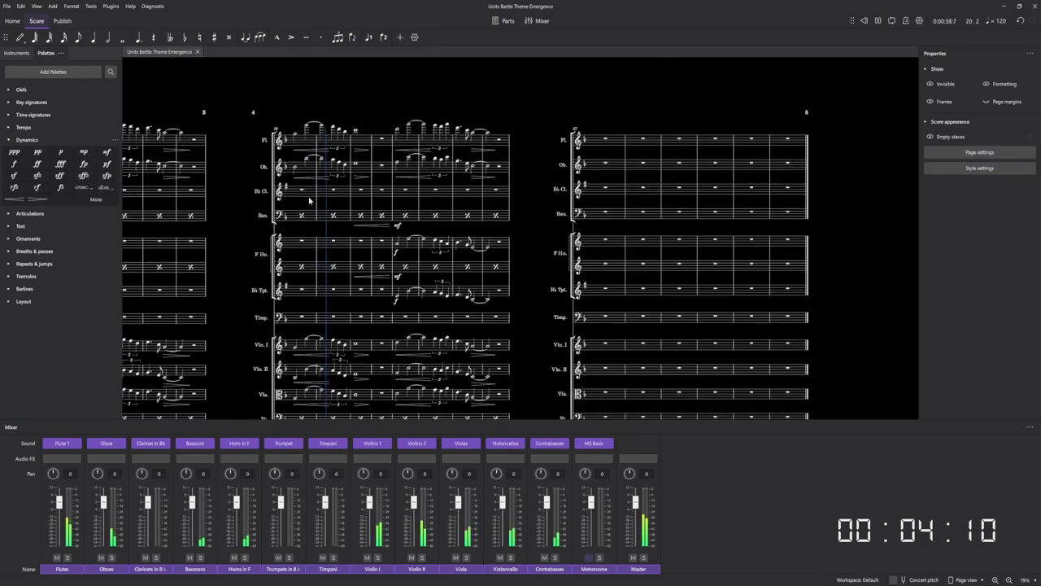
left_click_drag(421, 205, 491, 222)
scroll(491, 221, "down", 1)
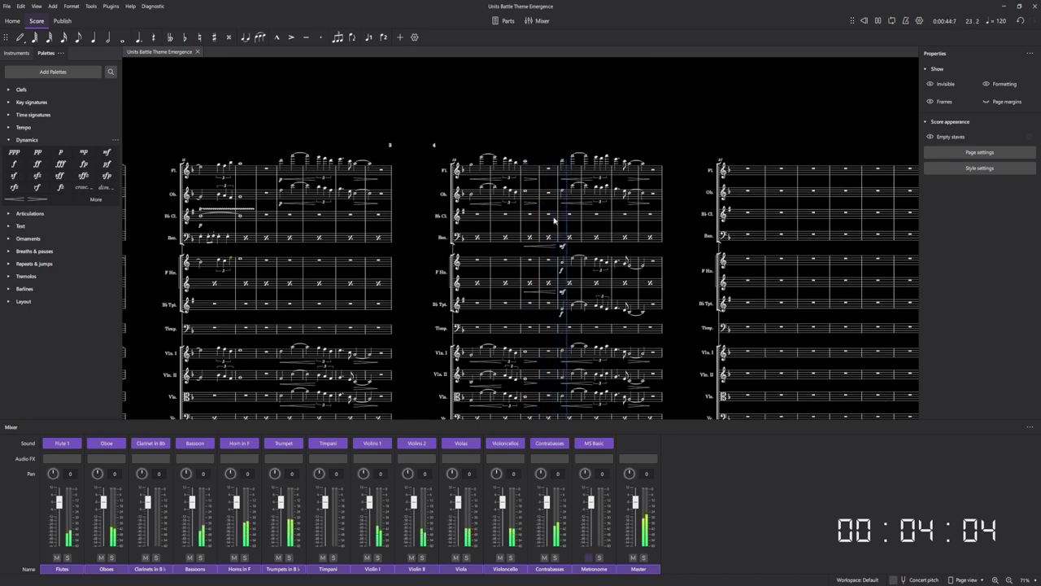
scroll(568, 220, "up", 4)
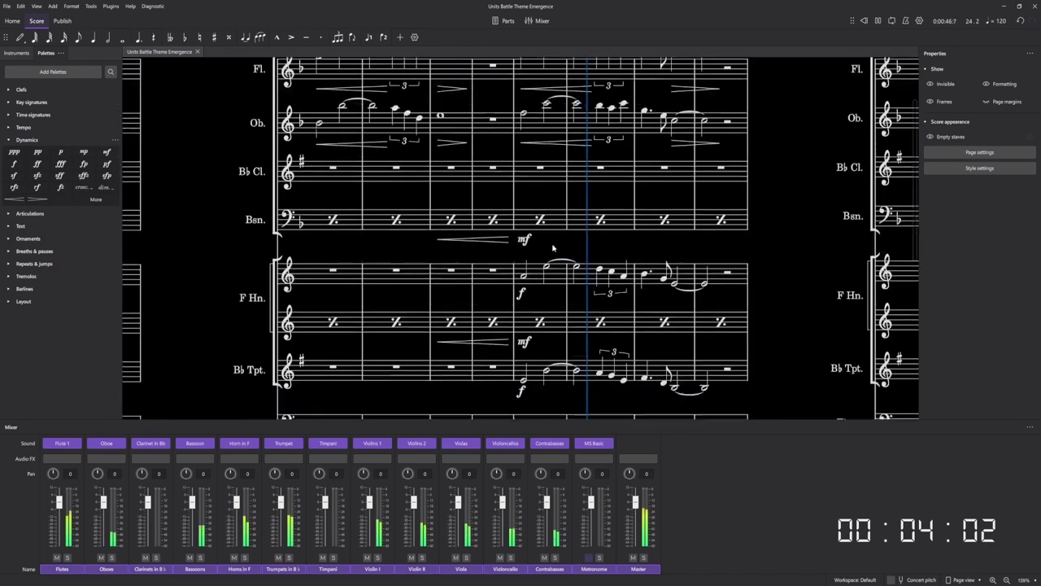
scroll(547, 309, "down", 3)
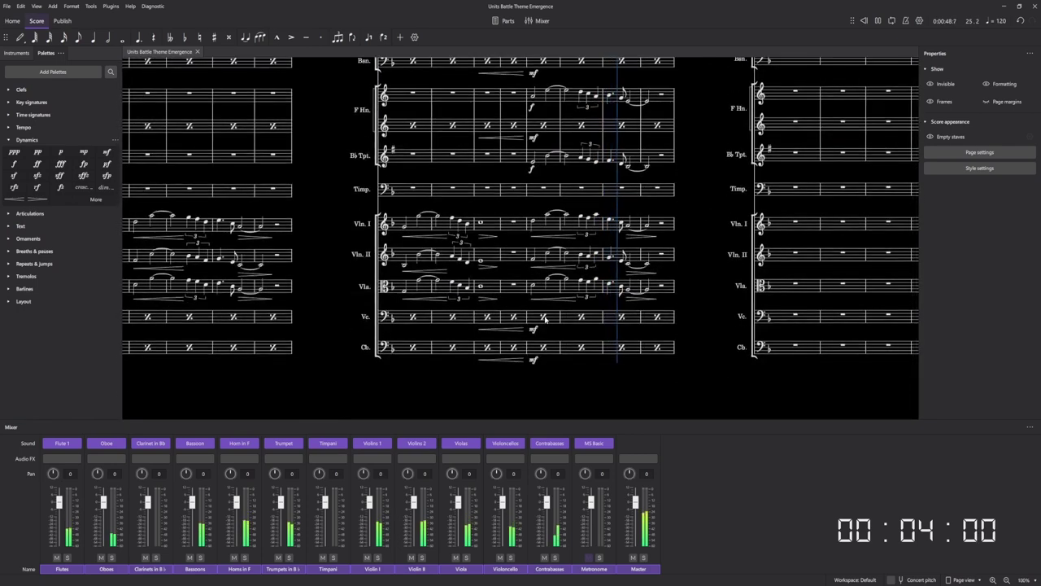
scroll(545, 319, "up", 3)
scroll(545, 319, "down", 2)
key("space")
Delete the crescendo hairpin and the mf dynamic from the Contrabasses.
left_click(527, 322)
left_click(491, 324, "ctrl")
key("Delete")
Try removing the crescendo hairpin and mf from the lower Horns staff, and undo the removal.
scroll(530, 274, "up", 5)
left_click(486, 245)
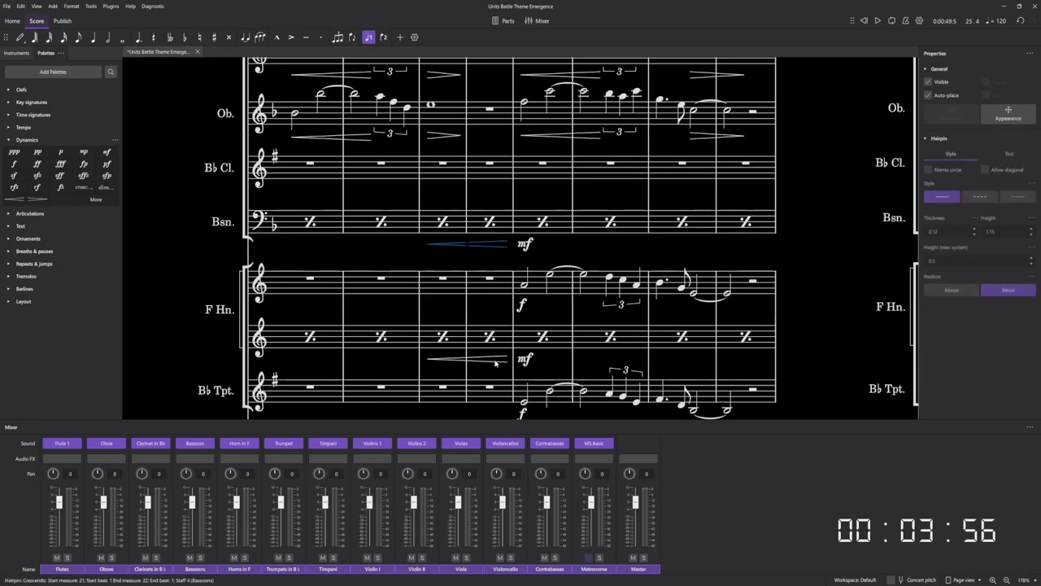
left_click(461, 357)
key("Delete")
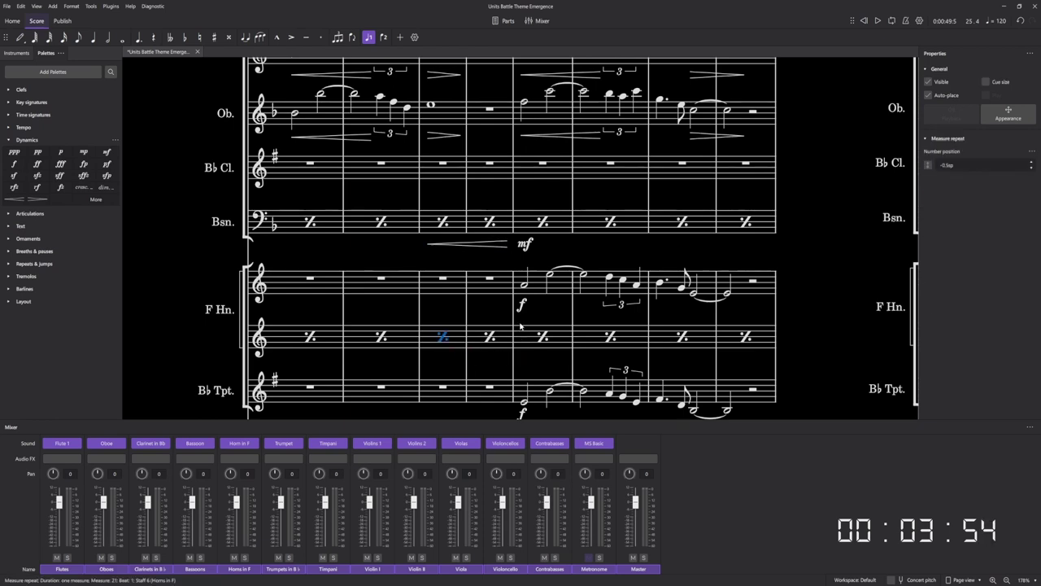
key("ctrl+z")
Delete the crescendo hairpin leading into measure 23 and the mf dynamic from the Bassoons.
left_click(445, 223)
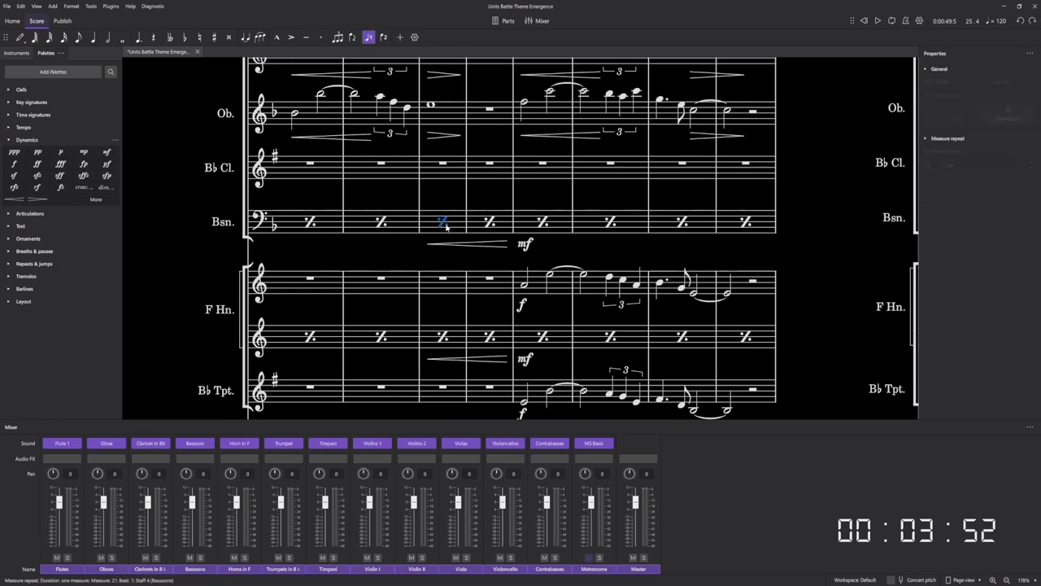
left_click(526, 223)
left_click(523, 243)
key("Delete")
Save the score and play back the brass passage through measure 26.
key("space")
key("ctrl+s")
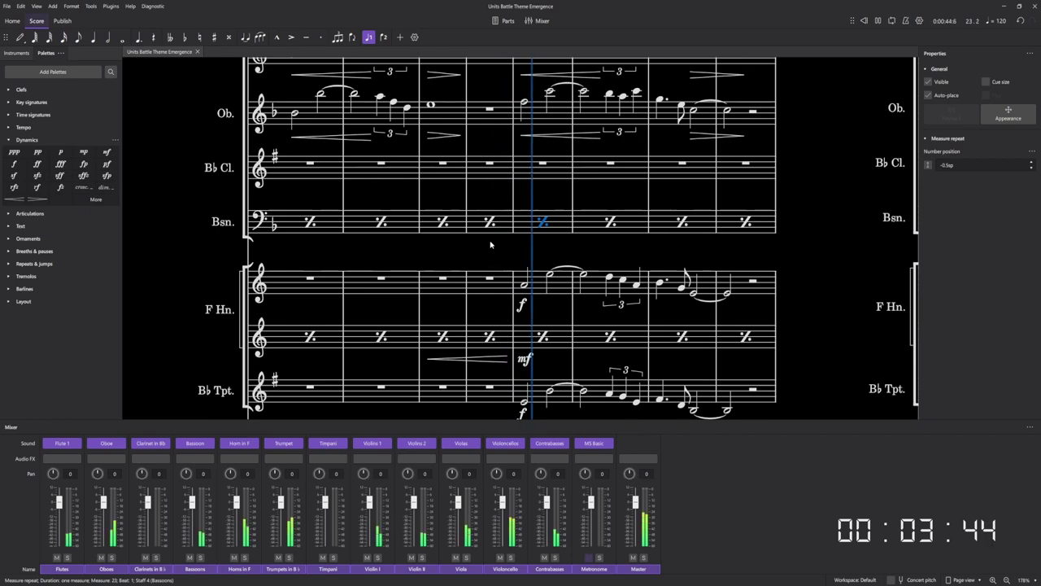
left_click(519, 263)
scroll(519, 263, "down", 4)
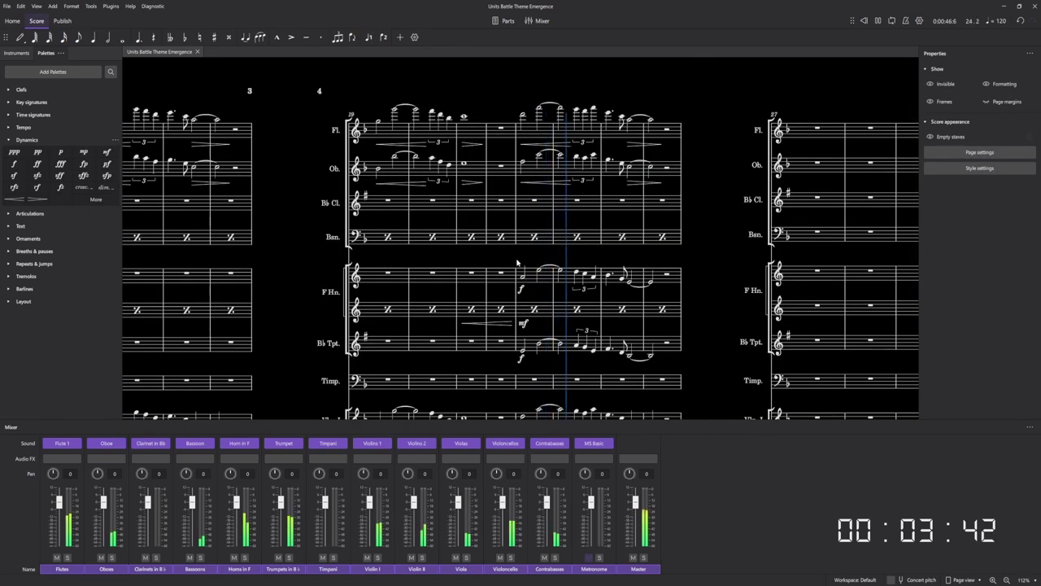
scroll(569, 267, "down", 3)
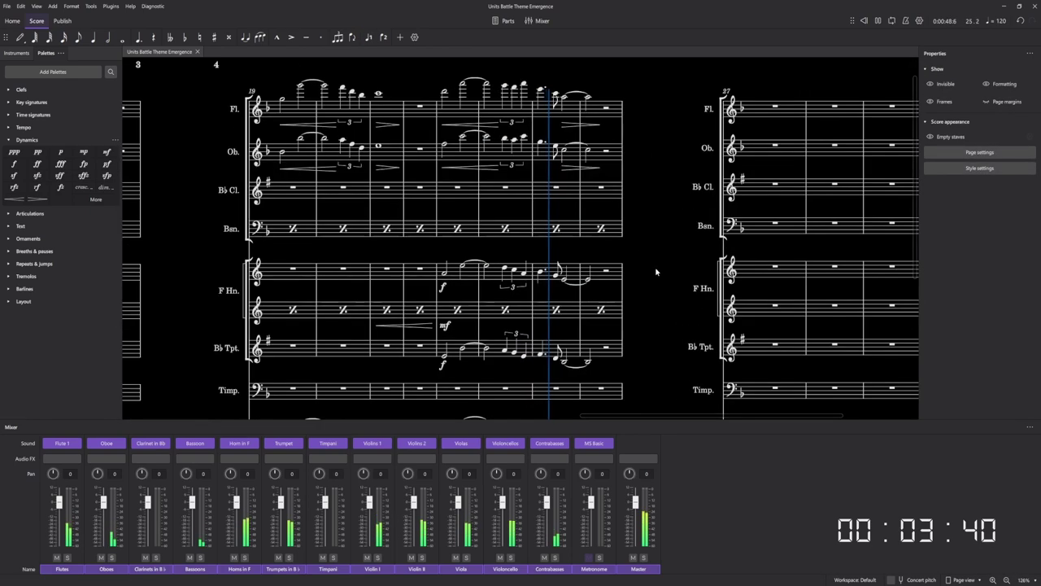
scroll(656, 272, "down", 2)
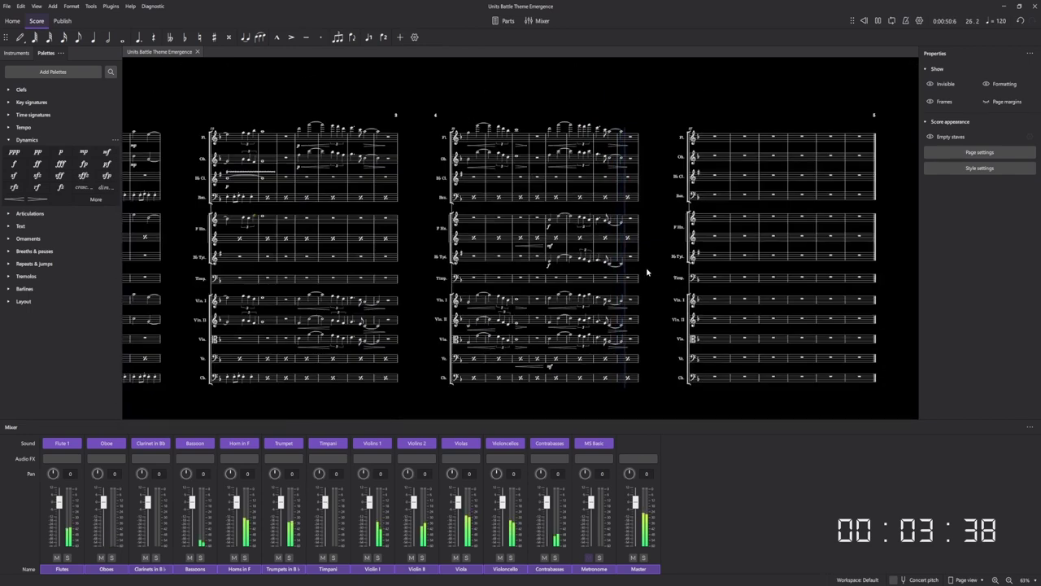
scroll(646, 273, "up", 2)
scroll(456, 288, "up", 2)
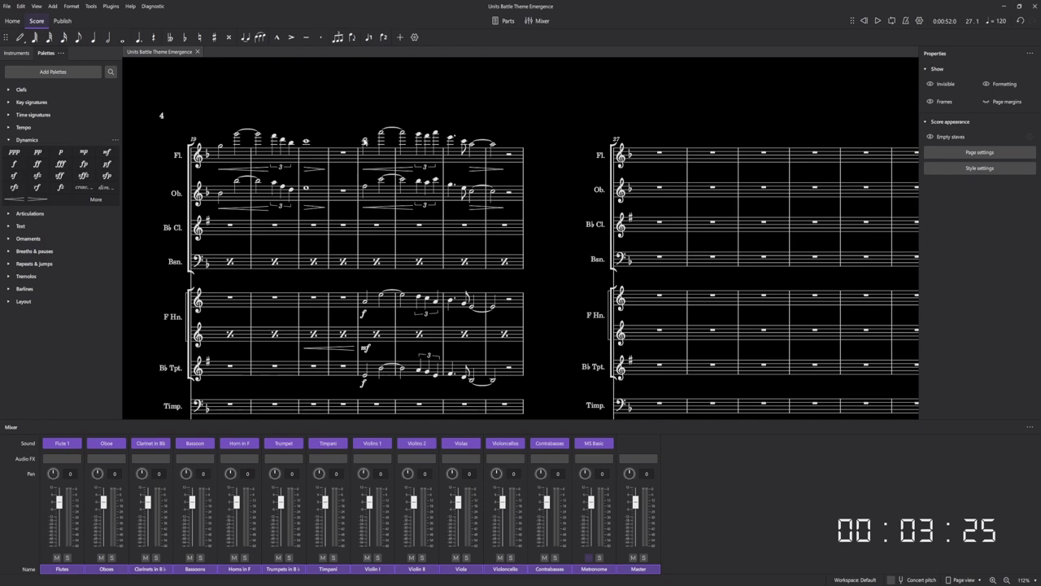
left_click(365, 142)
scroll(516, 319, "down", 4)
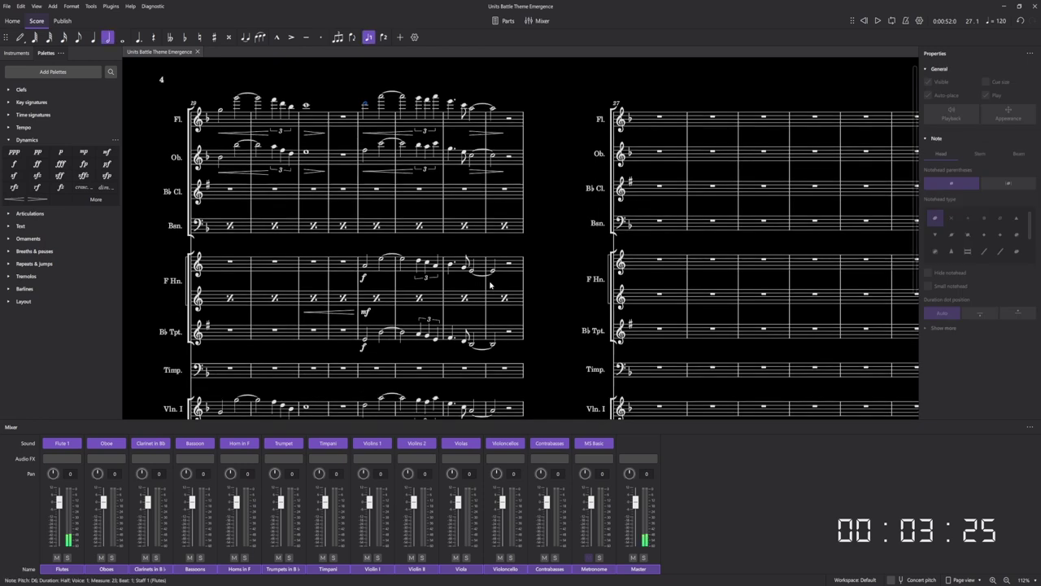
left_click(513, 332, "shift")
scroll(488, 293, "up", 4)
scroll(474, 248, "down", 4)
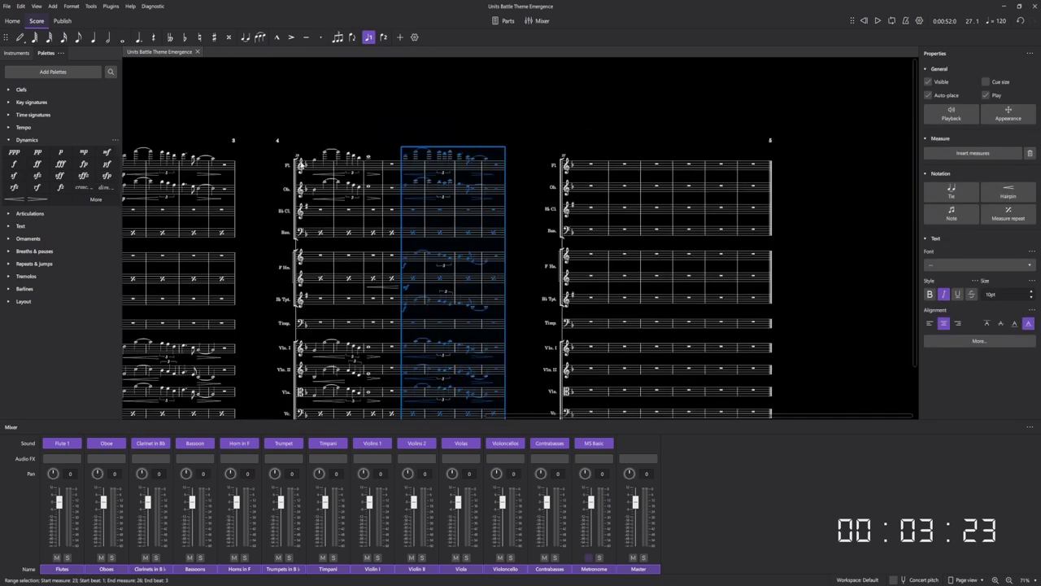
left_click(315, 166)
scroll(372, 251, "down", 2)
left_click(392, 328)
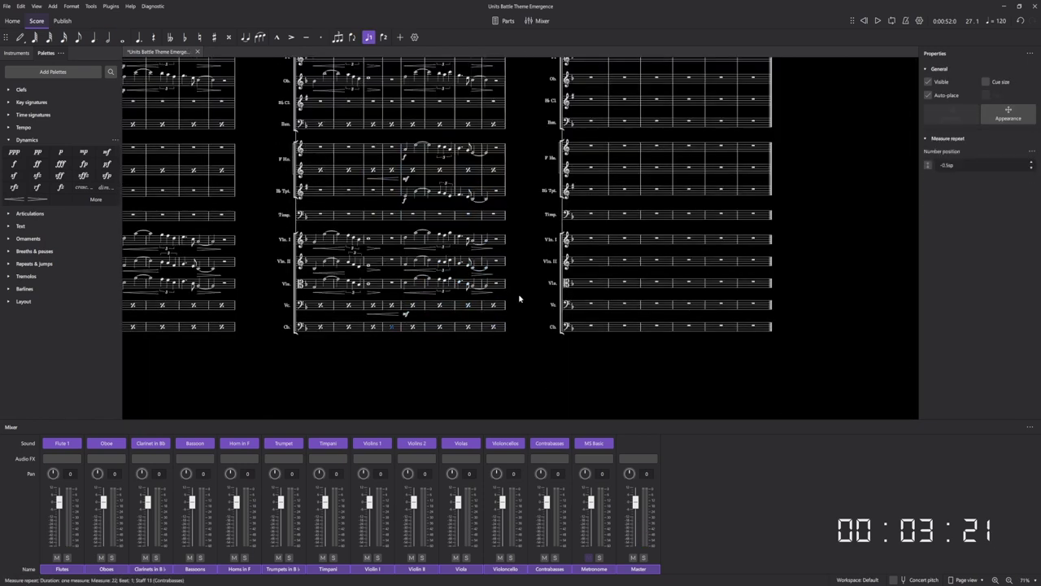
scroll(342, 183, "up", 4)
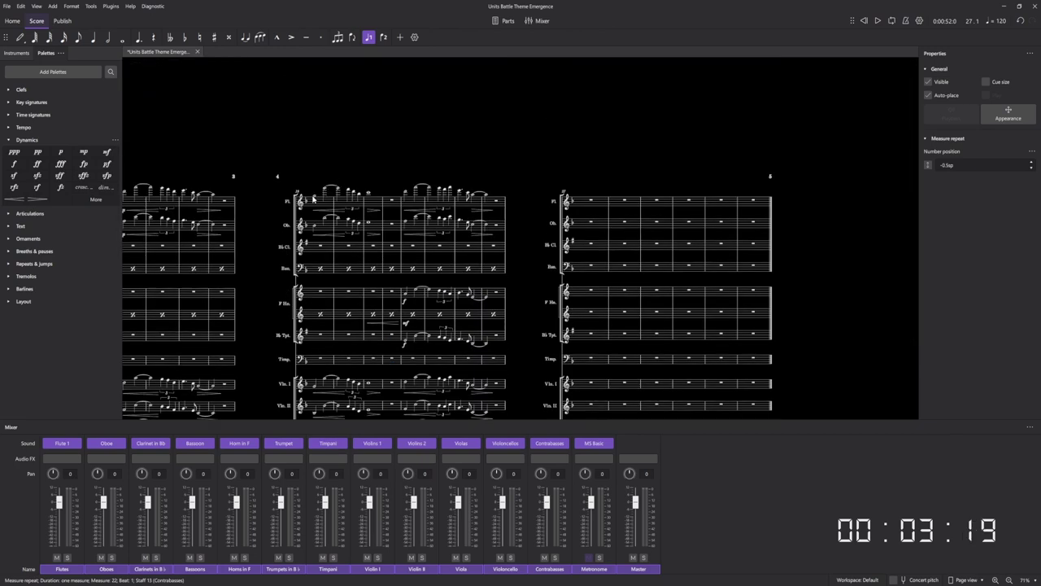
left_click(596, 210)
Copy measures 19 to 22 of all staves and paste them starting at measure 27.
left_click(336, 192)
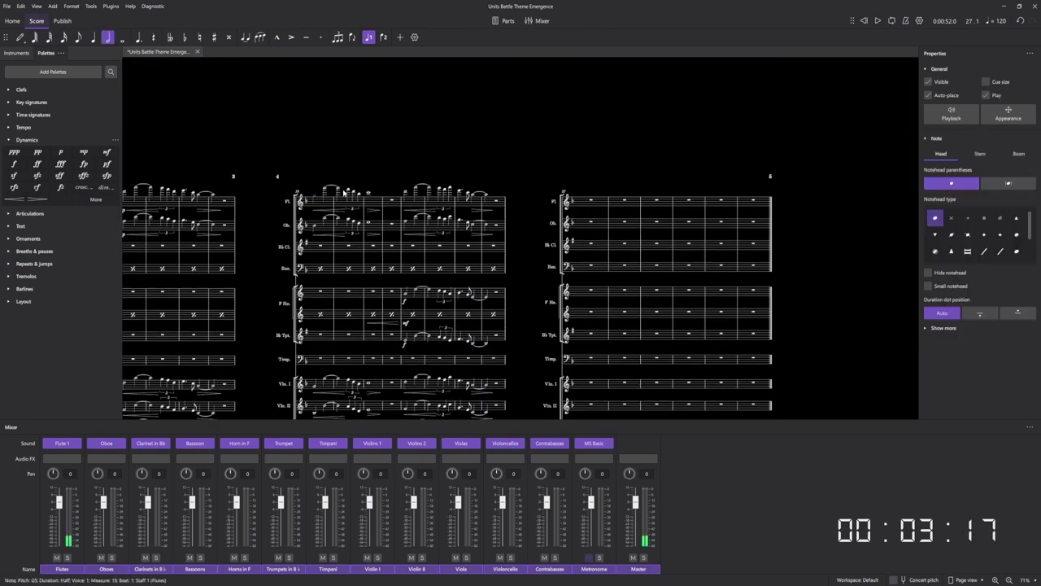
scroll(384, 290, "down", 4)
left_click(393, 327, "shift")
key("ctrl+c")
scroll(581, 263, "up", 5)
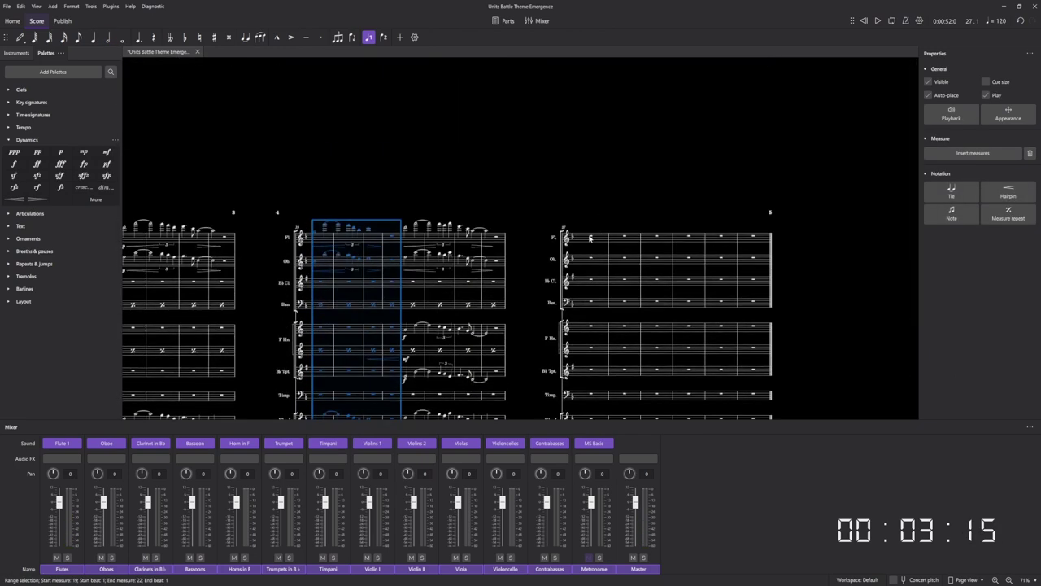
left_click(590, 238)
key("ctrl+v")
Raise the last triplet note of measure 28 in Violins I to E5.
scroll(600, 221, "up", 5)
scroll(600, 219, "up", 4)
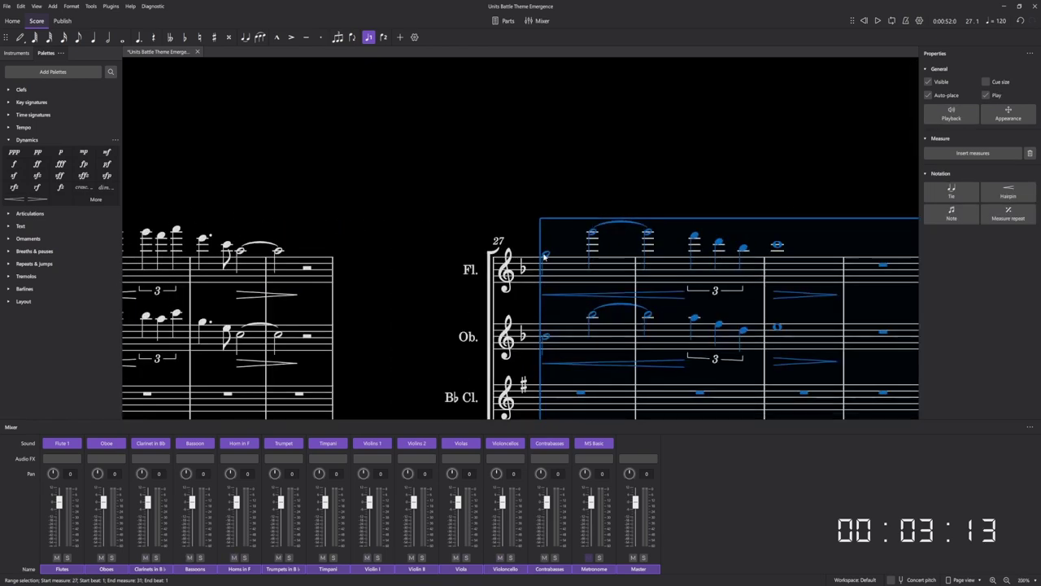
scroll(544, 256, "down", 4)
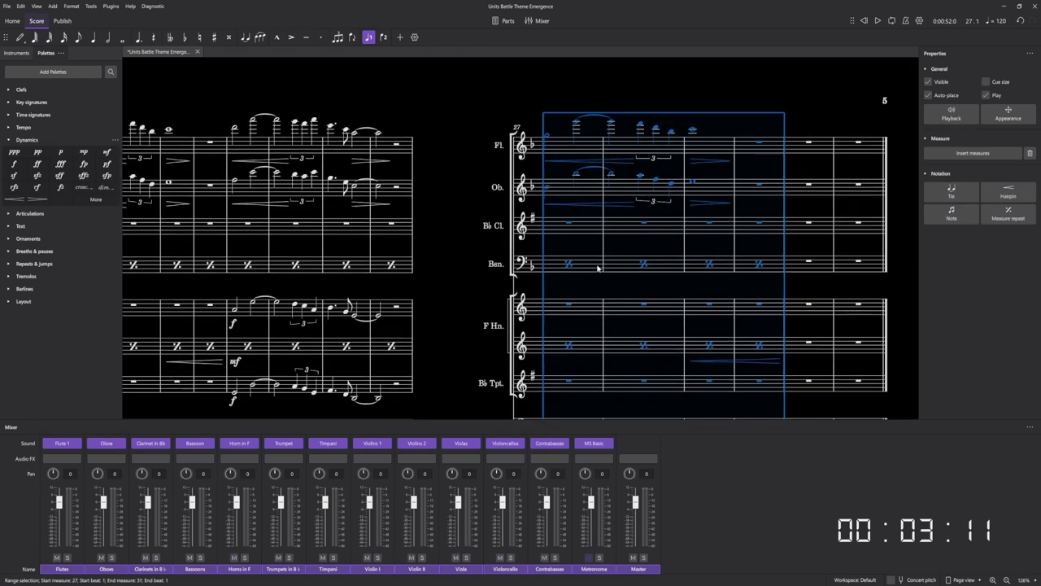
scroll(611, 277, "down", 3)
scroll(649, 322, "up", 3)
left_click(601, 318)
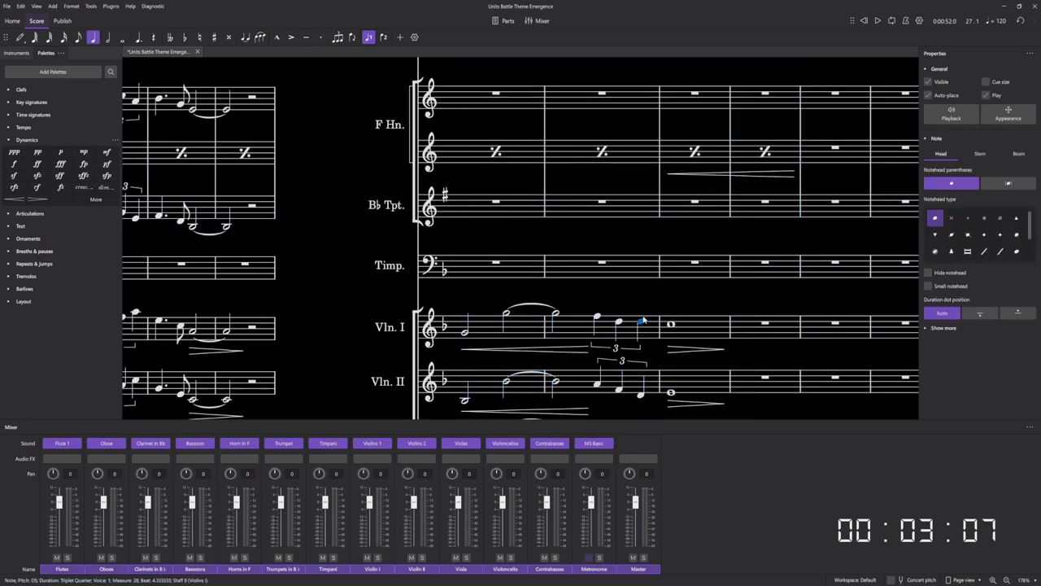
scroll(643, 320, "up", 4)
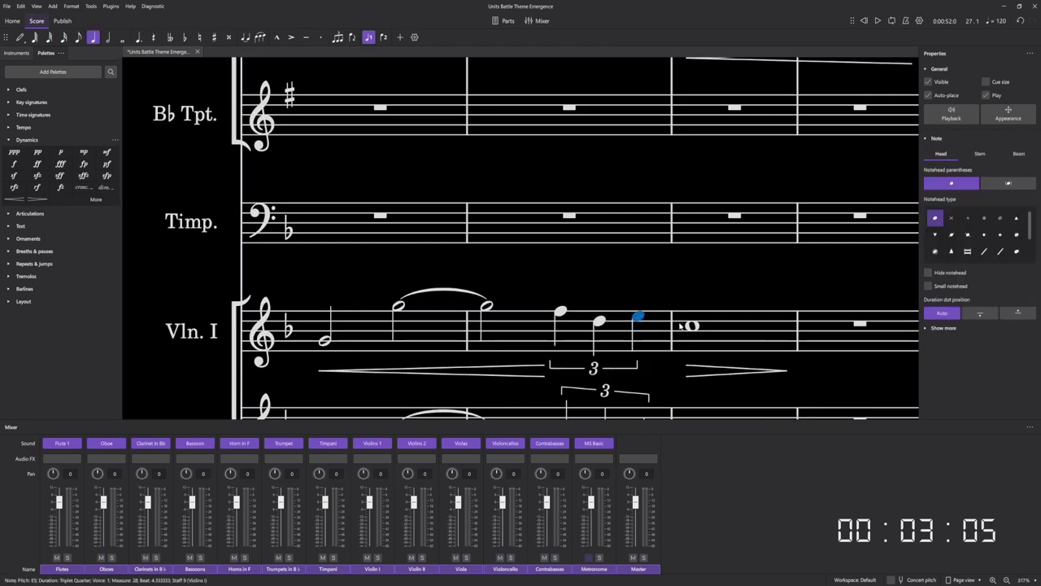
scroll(687, 313, "down", 3)
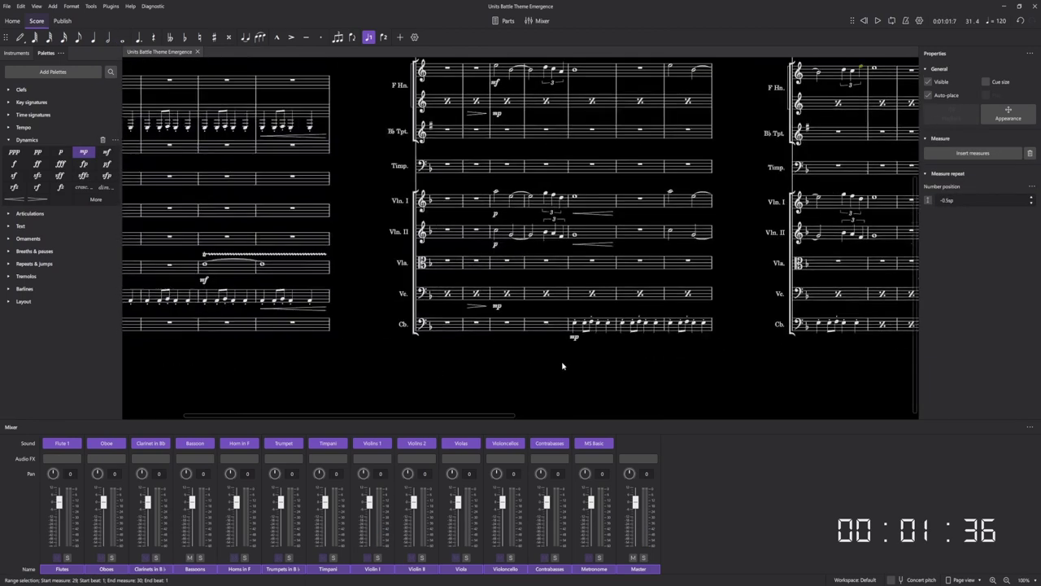
Copy the Violoncellos' measures 1 and 2 into their measures 31 and 32 and play back the result.
scroll(334, 370, "left", 5)
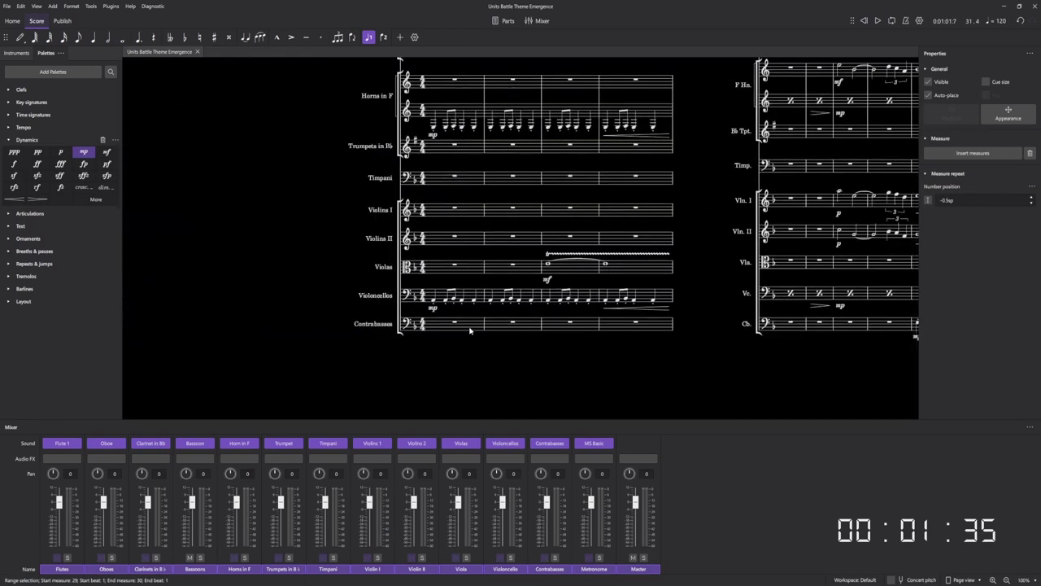
left_click(433, 302)
left_click(532, 304, "shift")
scroll(652, 330, "down", 2)
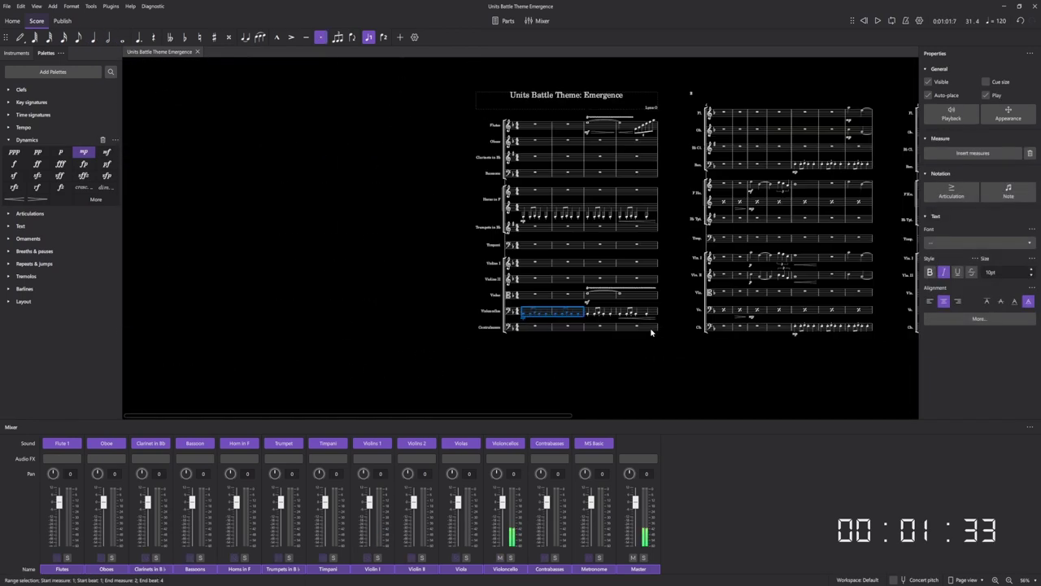
left_click_drag(655, 331, 346, 324)
left_click_drag(704, 329, 391, 323)
scroll(743, 353, "up", 5)
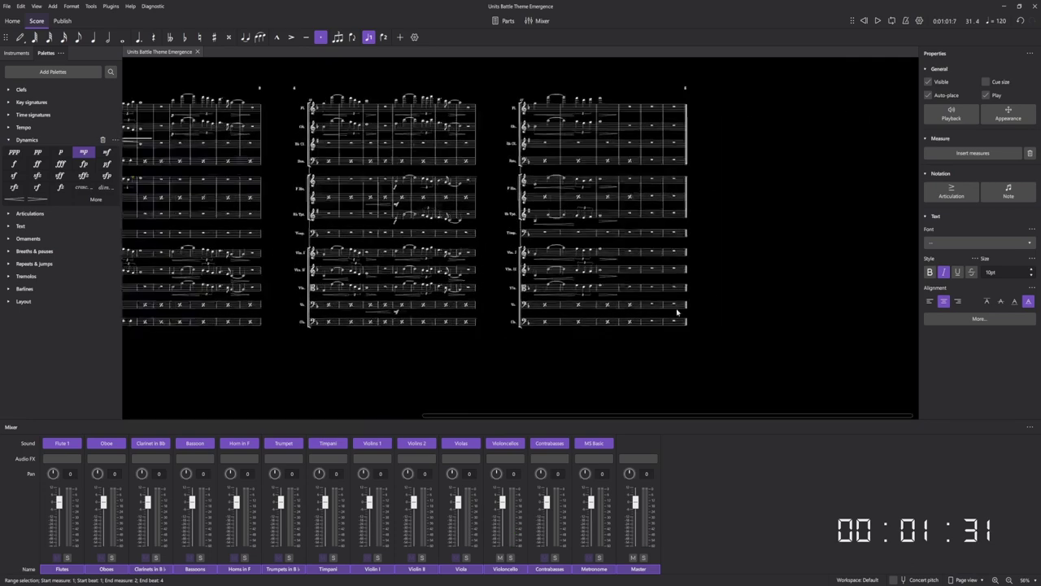
left_click(585, 303)
key("ctrl+v")
key("space")
scroll(642, 308, "up", 3)
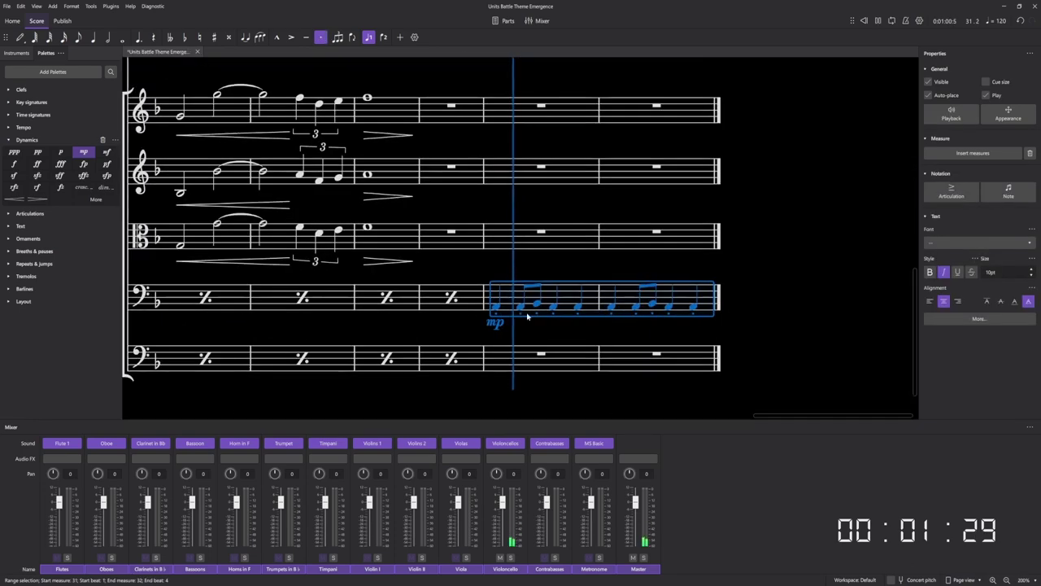
Replace the Violoncellos' last note in measure 32 with a rest and delete the mp dynamic at measure 31.
left_click(690, 301)
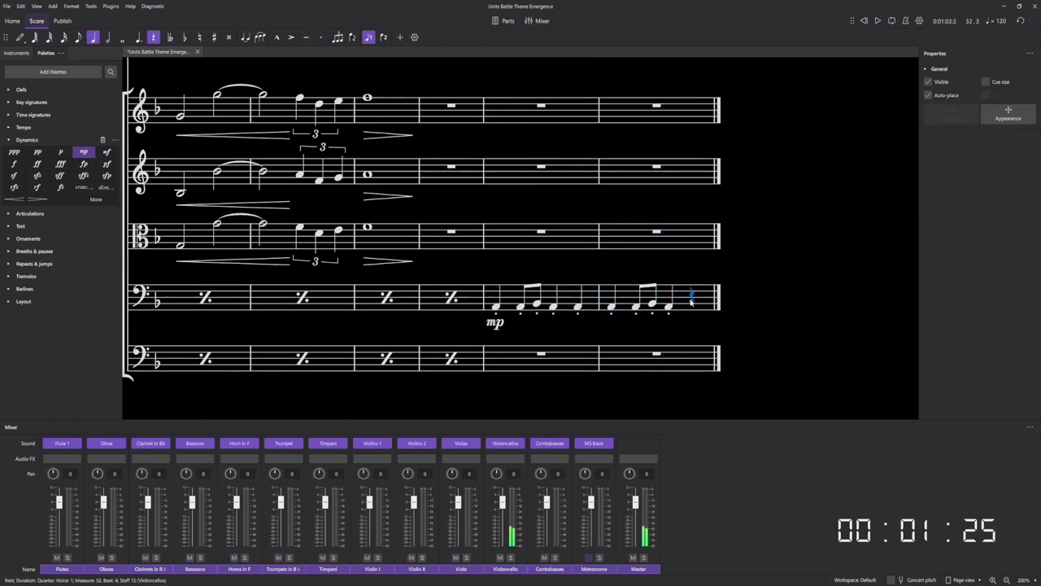
left_click(495, 325)
key("Delete")
Copy the Violoncellos' measures 31 and 32 into the Contrabasses and raise the pasted notes an octave.
left_click(690, 298, "shift")
key("ctrl+c")
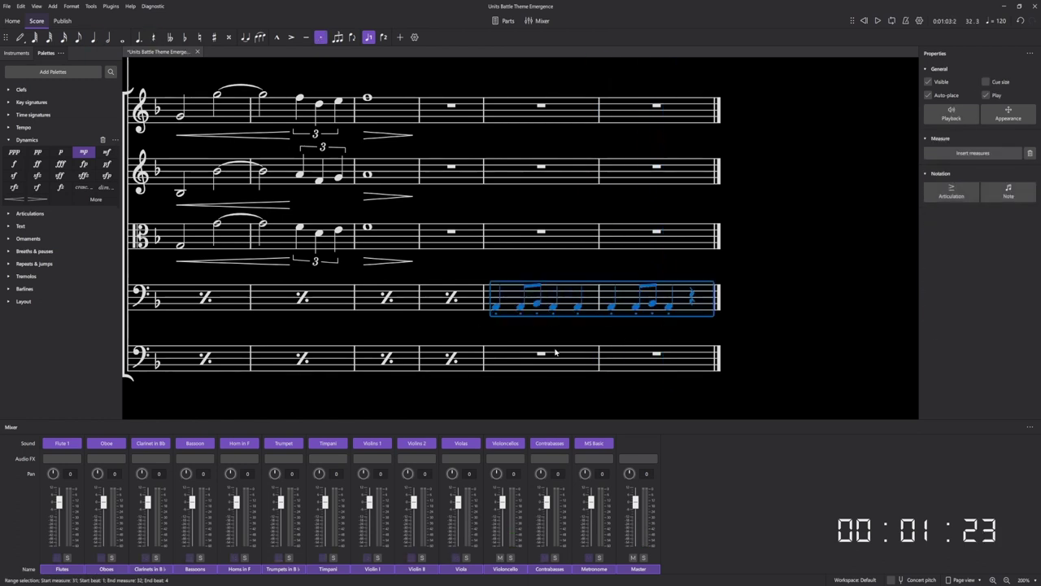
left_click(552, 362)
key("ctrl+v")
key("ctrl+Down")
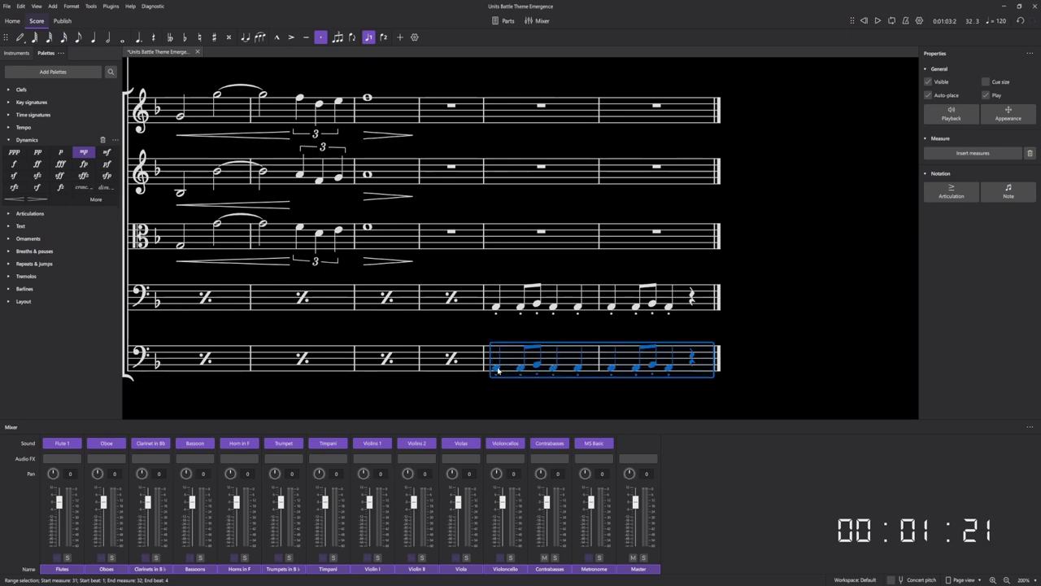
left_click_drag(498, 370, 497, 356)
Copy the two-measure low-string pattern into measures 31 and 32 of the lower Horns staff.
left_click(497, 306)
left_click(693, 356, "shift")
scroll(697, 356, "up", 11)
scroll(568, 247, "up", 1)
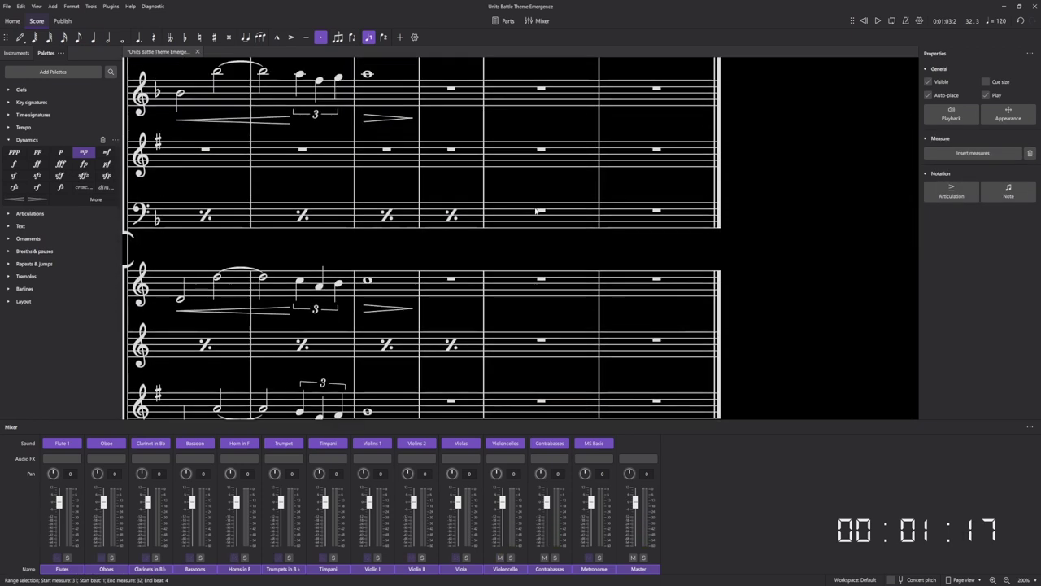
left_click(536, 220)
key("ctrl+v")
left_click(506, 217)
left_click(692, 217, "shift")
key("ctrl+x")
left_click(529, 353)
key("ctrl+v")
Try pasting the bass pattern into the upper Horns and Clarinets staves, and undo the pastes.
left_click(496, 326)
key("ctrl+z")
key("ctrl+z")
key("ctrl+z")
scroll(541, 273, "down", 2)
left_click(532, 287)
key("ctrl+v")
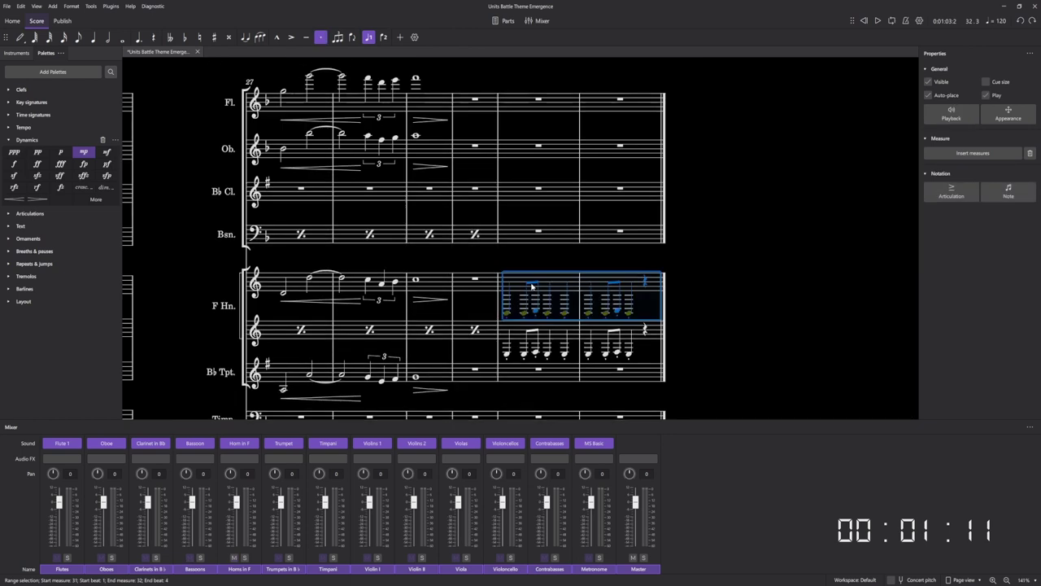
key("ctrl+z")
key("ctrl+z")
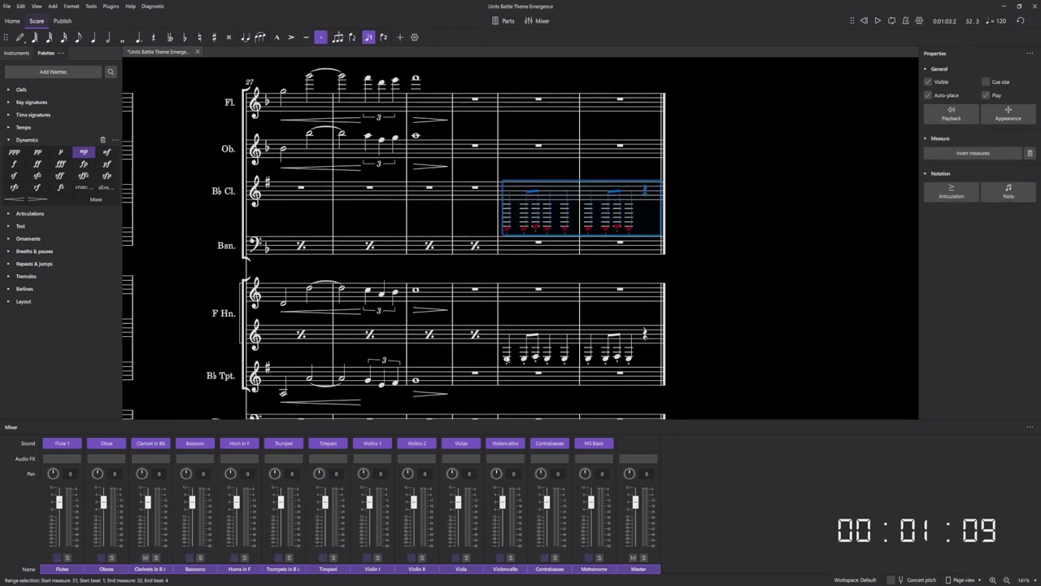
key("ctrl+z")
Paste the bass pattern into the Bassoons' measures 31 and 32 and raise it an octave.
left_click(514, 242)
key("ctrl+v")
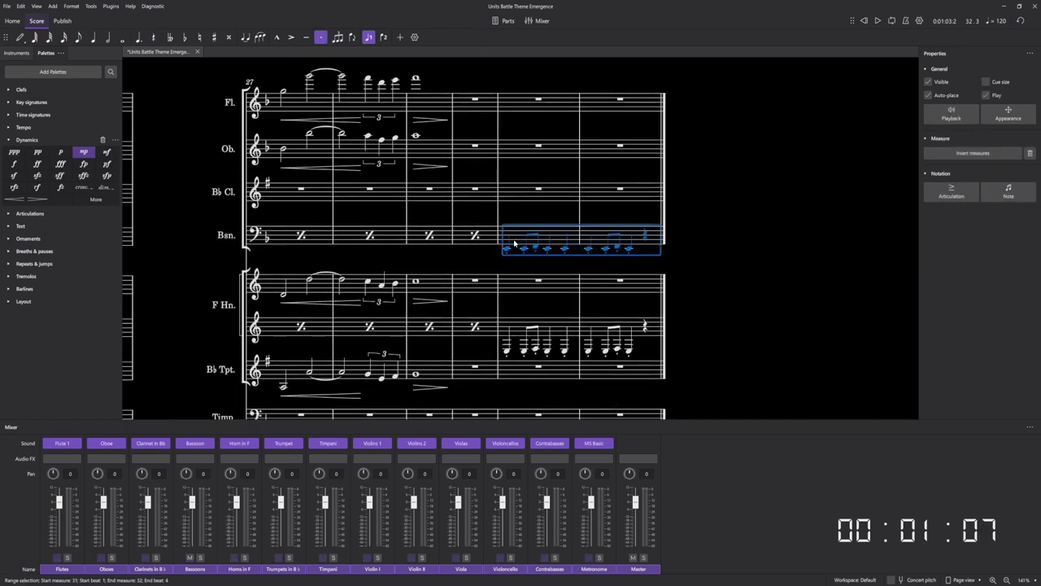
key("ctrl+Up")
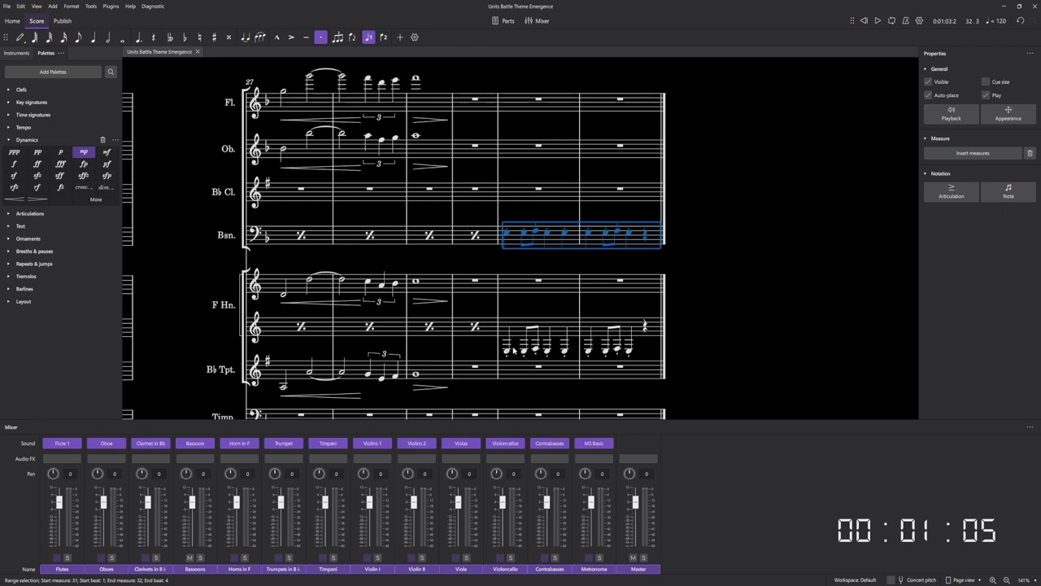
Select the lower Horns' pattern in measures 31 and 32 and play back the ending.
left_click(557, 341)
left_click(617, 317, "shift")
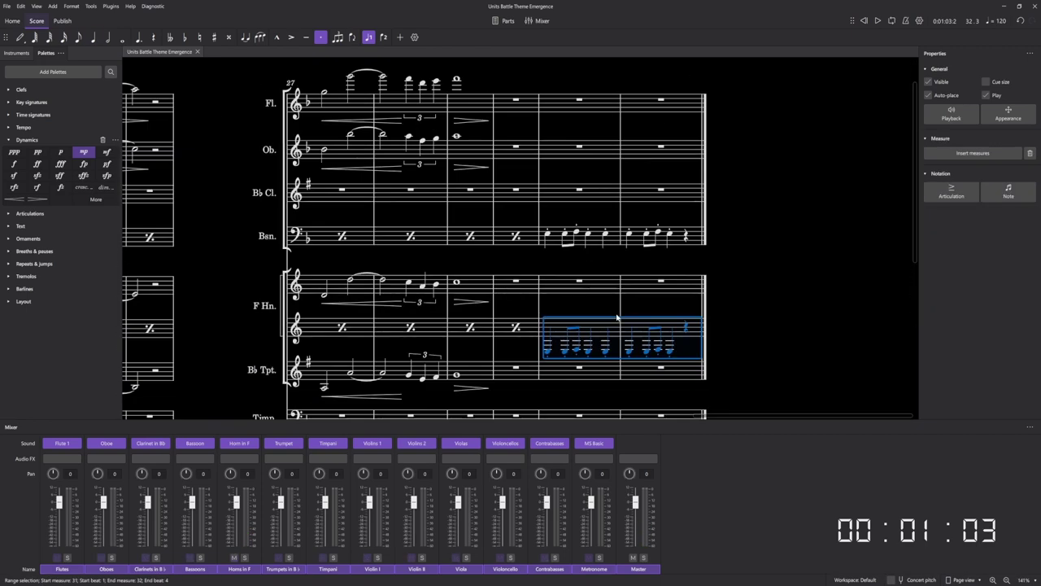
scroll(617, 317, "up", 5)
key("ctrl+Up")
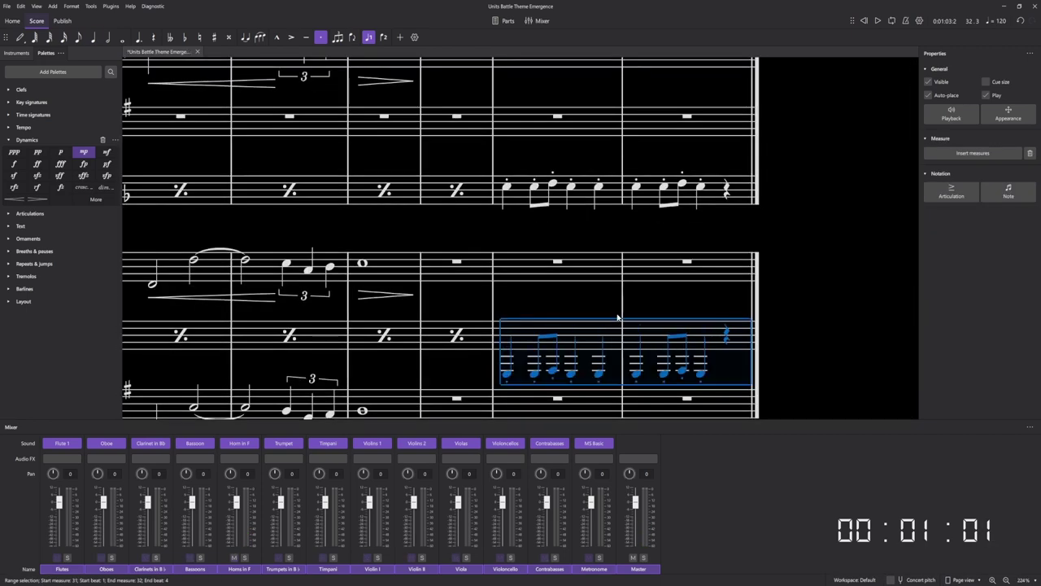
key("space")
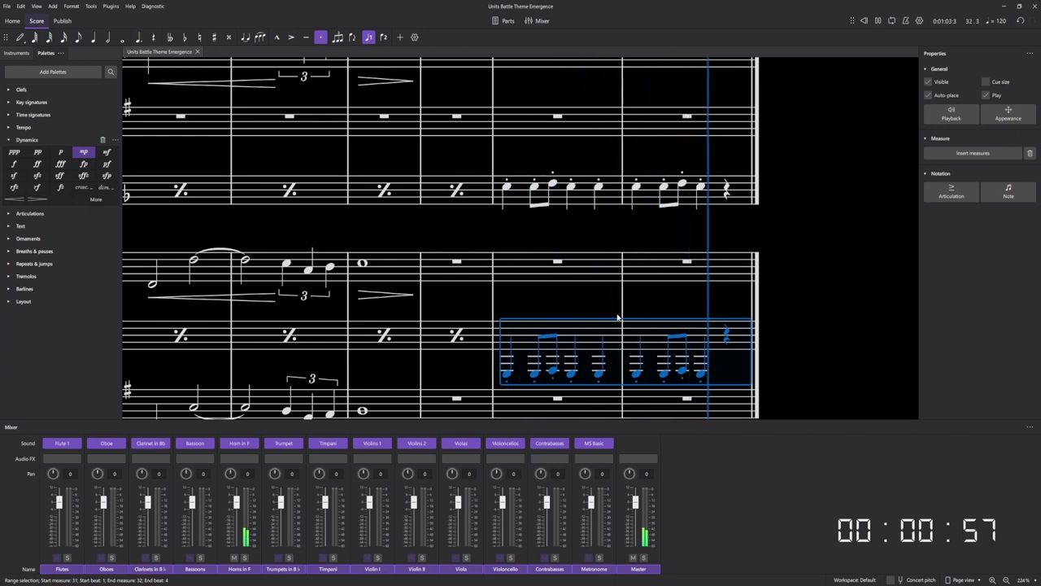
left_click(465, 129)
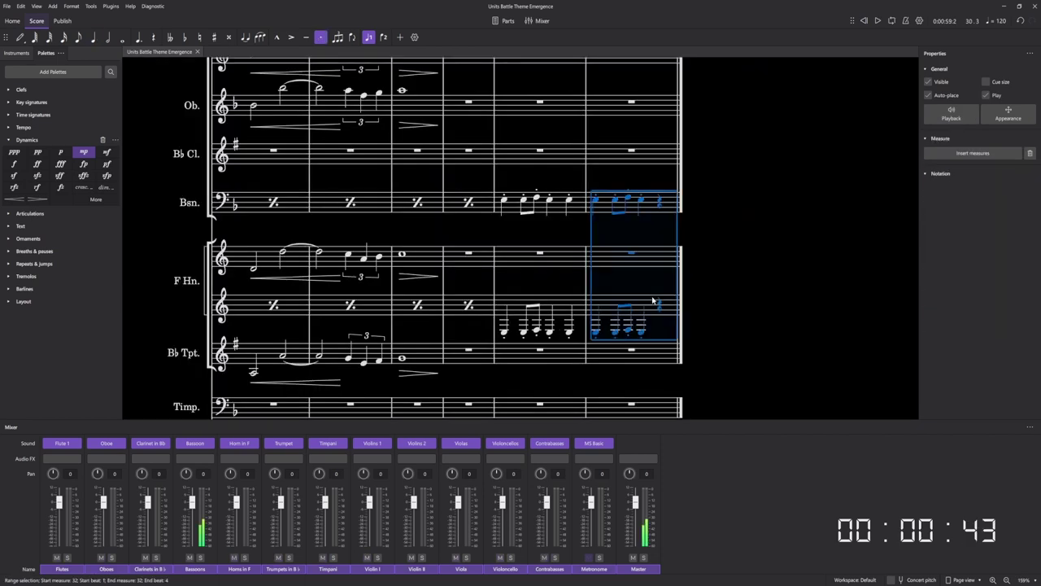
Reduce the closing bass pattern to one measure ending in a quarter rest in the Bassoons, lower Horns, Violoncellos and Contrabasses.
scroll(652, 301, "down", 5)
scroll(654, 302, "up", 6)
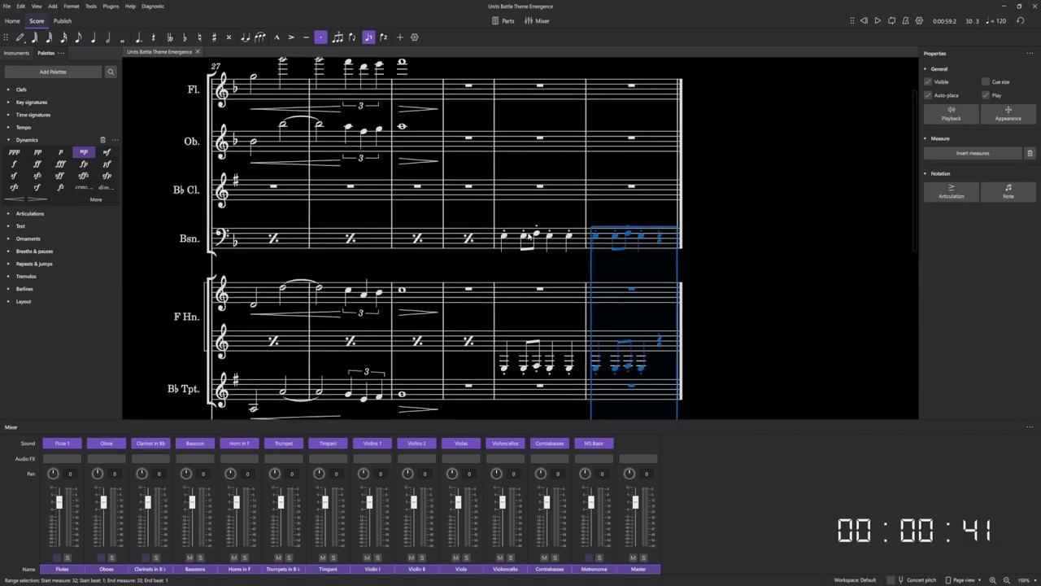
key("ctrl+z")
left_click(497, 189)
key("ctrl+v")
key("ctrl+z")
left_click(510, 240)
key("ctrl+v")
left_click(572, 242)
scroll(597, 262, "down", 7)
scroll(617, 293, "down", 6)
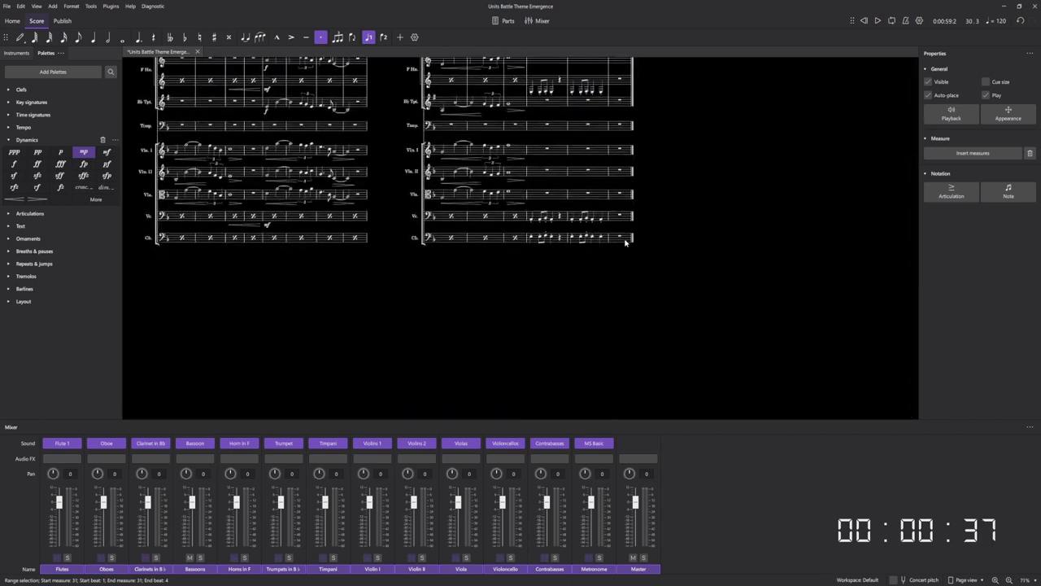
key("ctrl+z")
key("ctrl+z")
scroll(398, 182, "down", 4, "ctrl")
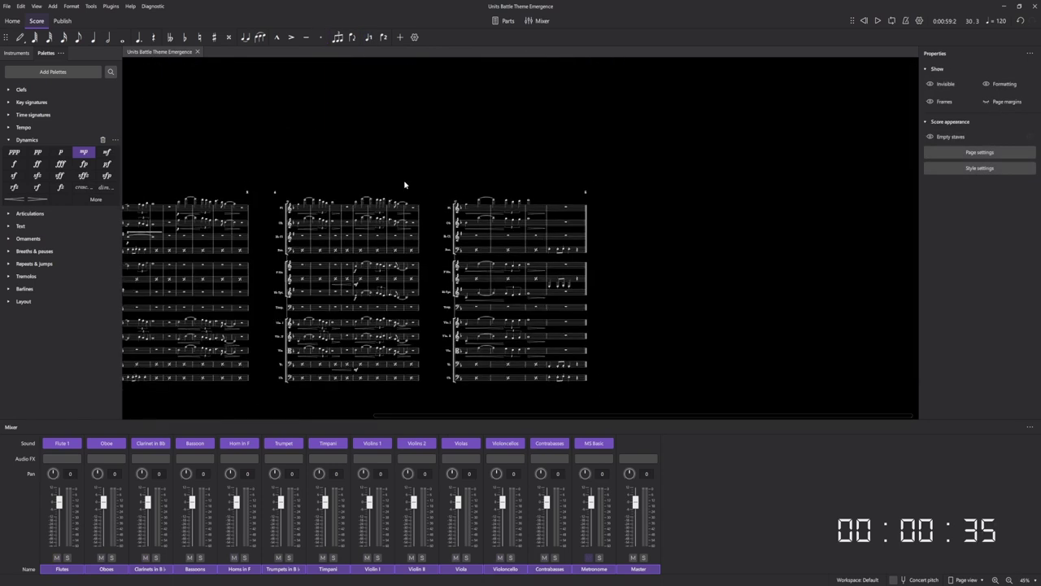
Add a Snare Drum instrument between the Timpani and Violins I.
scroll(398, 182, "left", 6)
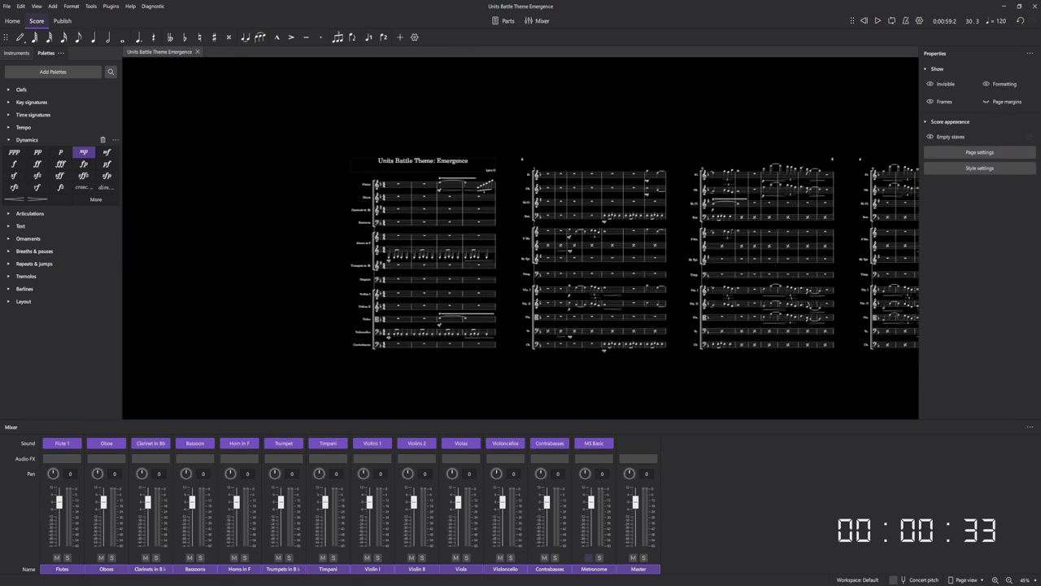
scroll(331, 198, "up", 4, "ctrl")
scroll(331, 198, "up", 2, "ctrl")
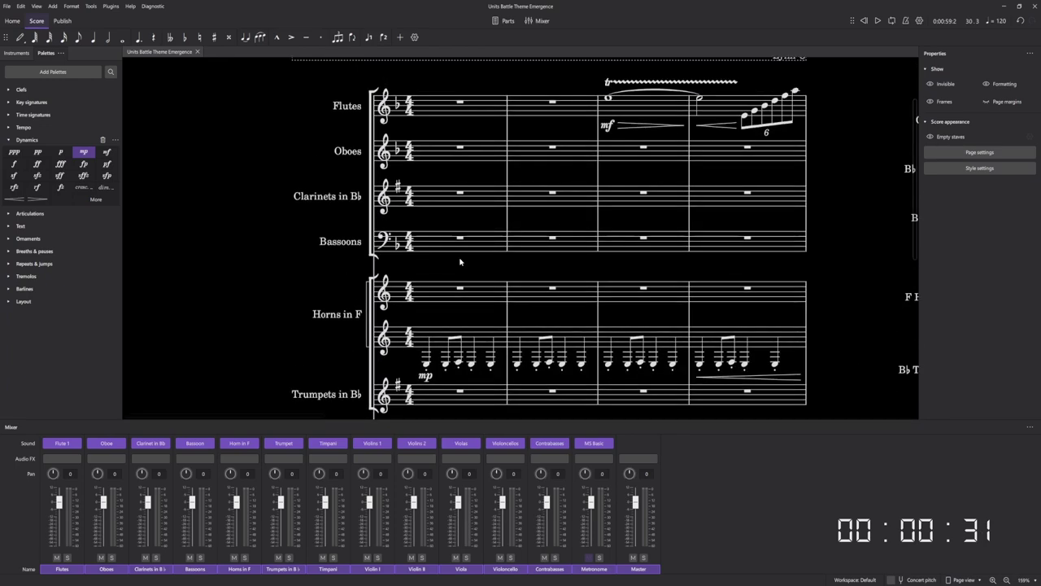
left_click(18, 53)
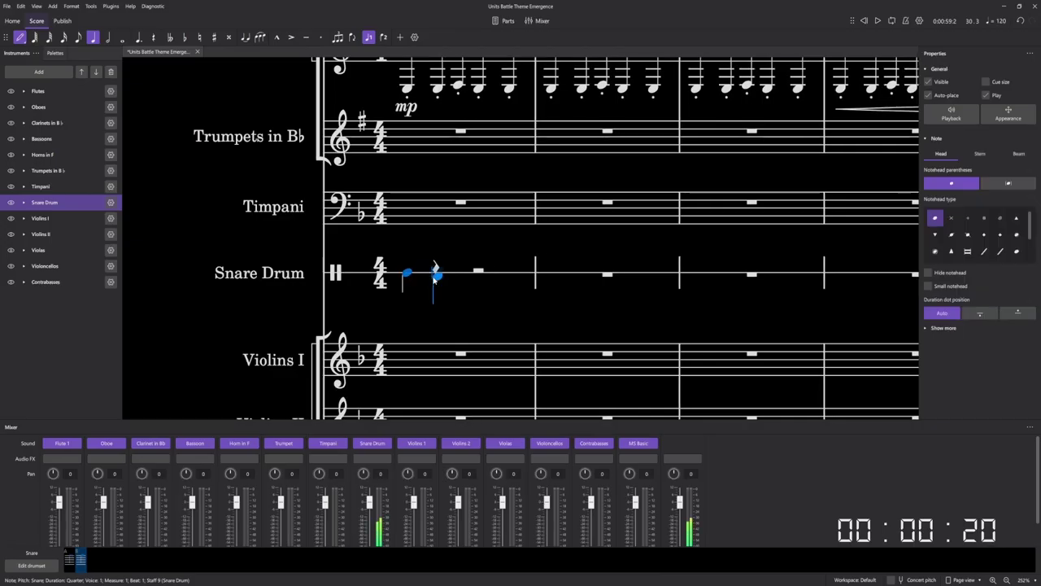
Enter a quarter, two eighths and two quarters in the Snare Drum's measure 1, and a quarter note starting measure 2.
key("4")
left_click(437, 272)
key("5")
left_click(478, 272)
left_click(508, 273)
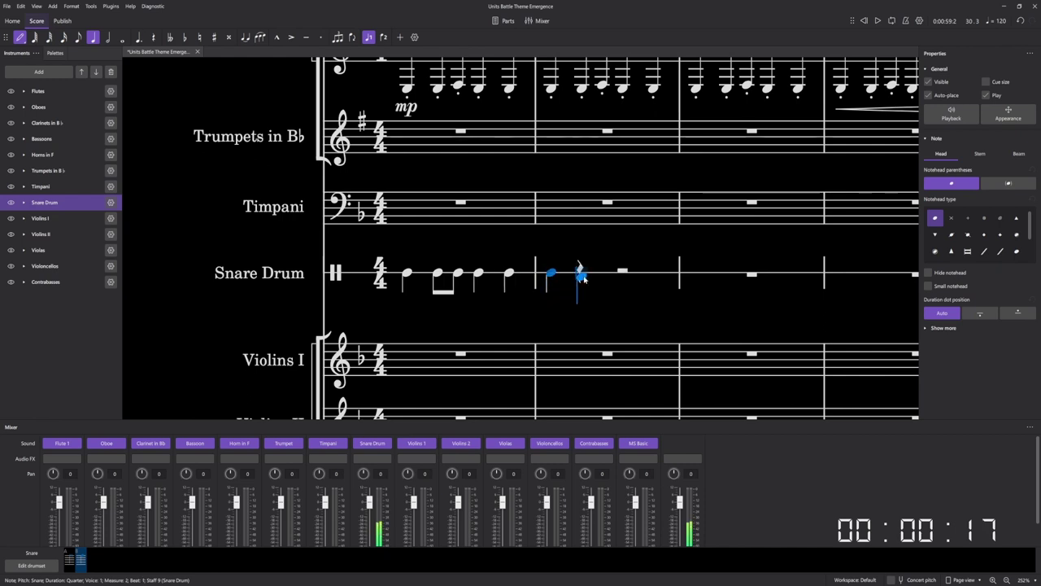
Fill the rest of the Snare Drum's measure 2 with a quarter-note triplet and a closing quarter note.
key("Escape")
left_click(579, 275)
key("ctrl+3")
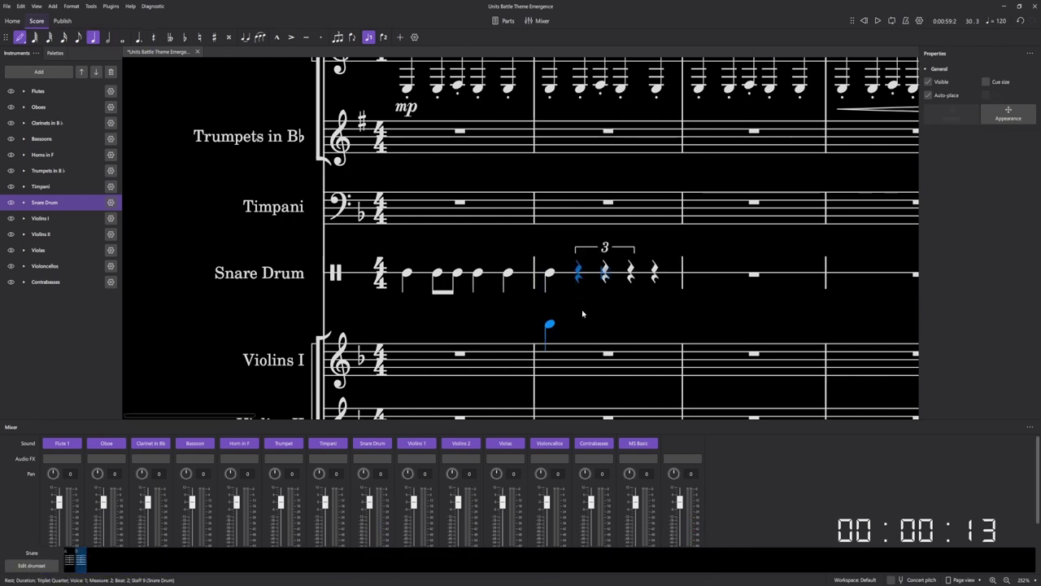
left_click(579, 272)
left_click(606, 273)
left_click(633, 272)
left_click(654, 274)
key("Escape")
scroll(537, 295, "down", 5)
Select the Snare Drum's empty measure 3 and open the Repeats & jumps palette.
left_click(661, 285)
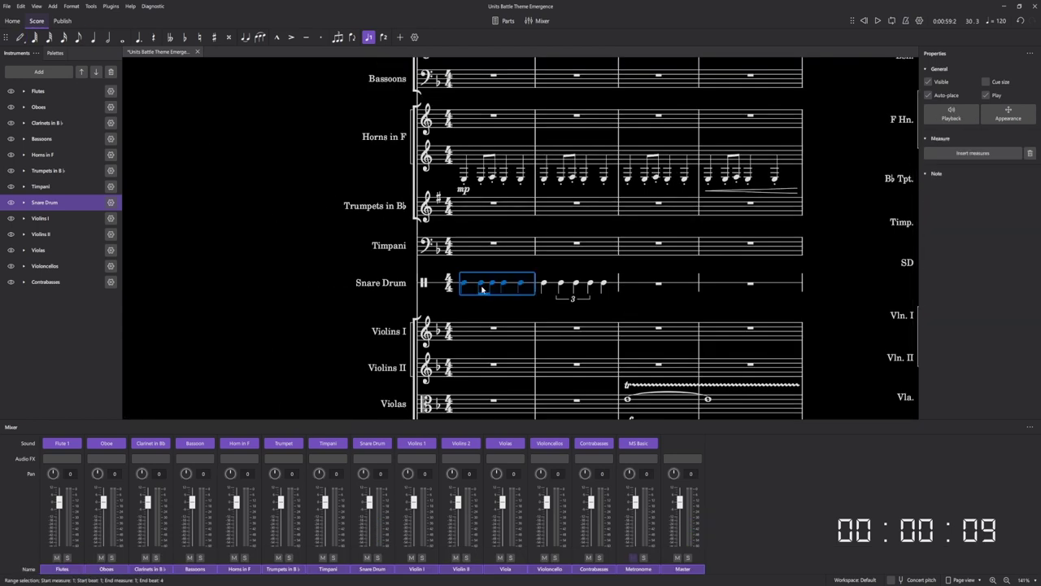
key("ctrl+minus")
key("ctrl+minus")
key("ctrl+minus")
key("ctrl+minus")
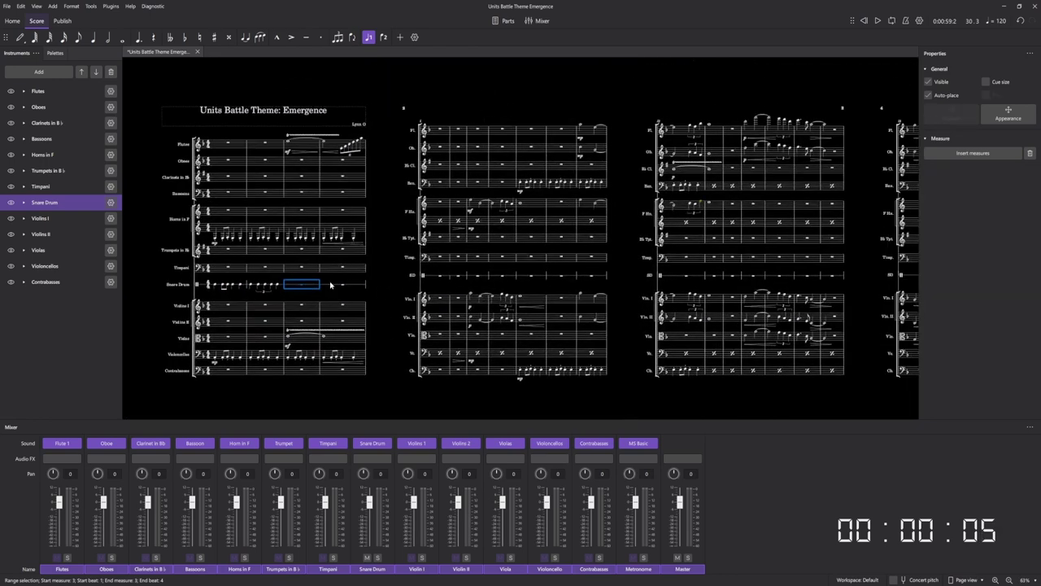
left_click(54, 52)
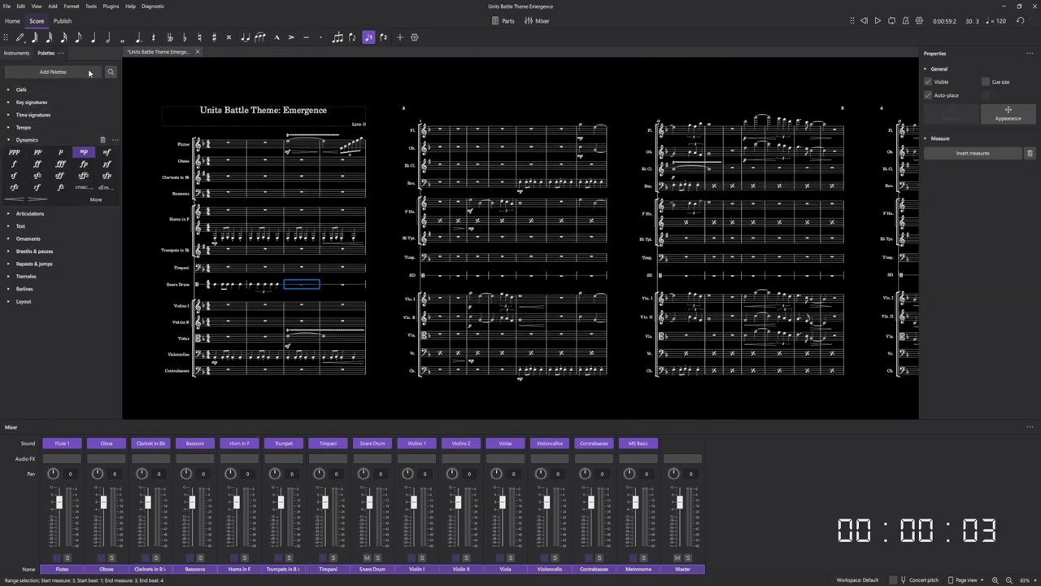
left_click(8, 264)
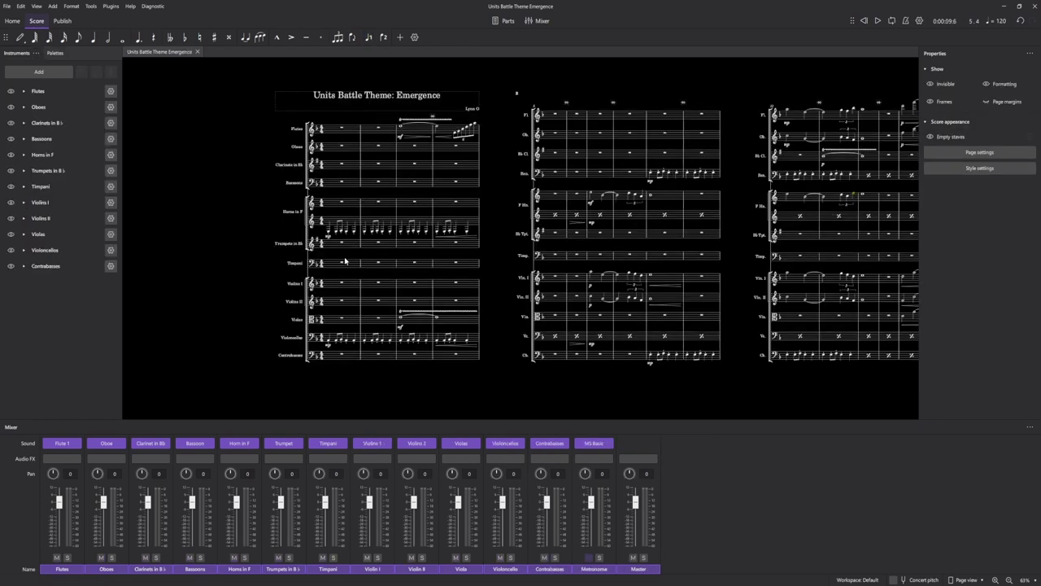
Play back the score from the beginning.
left_click(345, 260)
left_click(240, 261)
key("space")
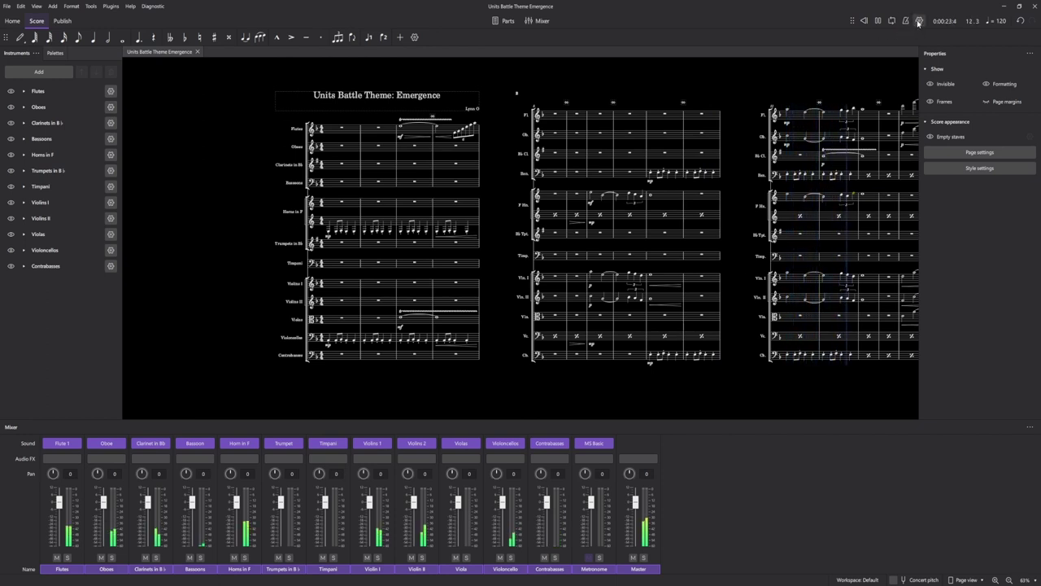
Switch the score to Continuous view and look over the whole piece.
left_click(990, 549)
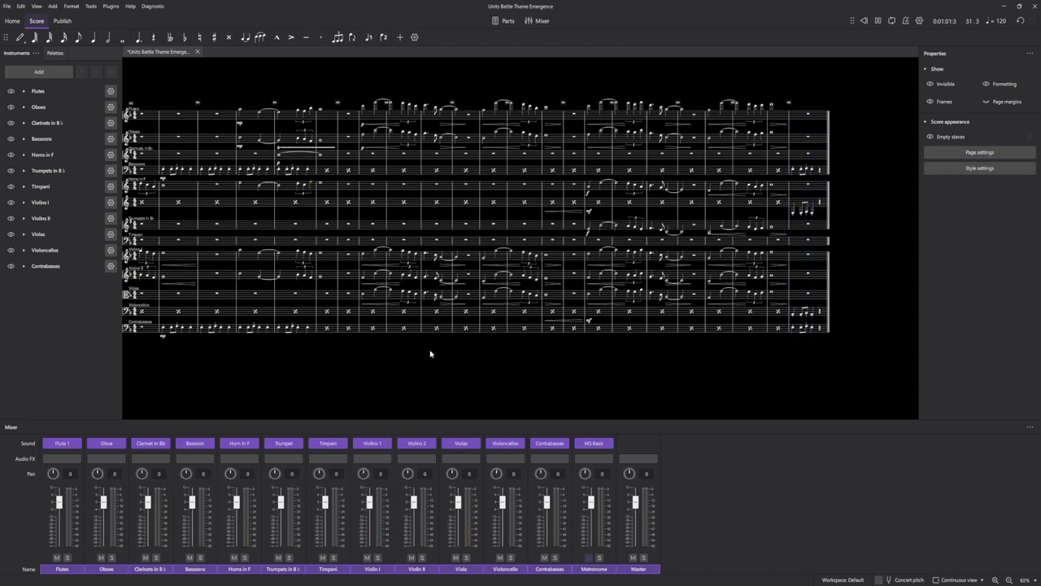
scroll(510, 360, "down", 3, "ctrl")
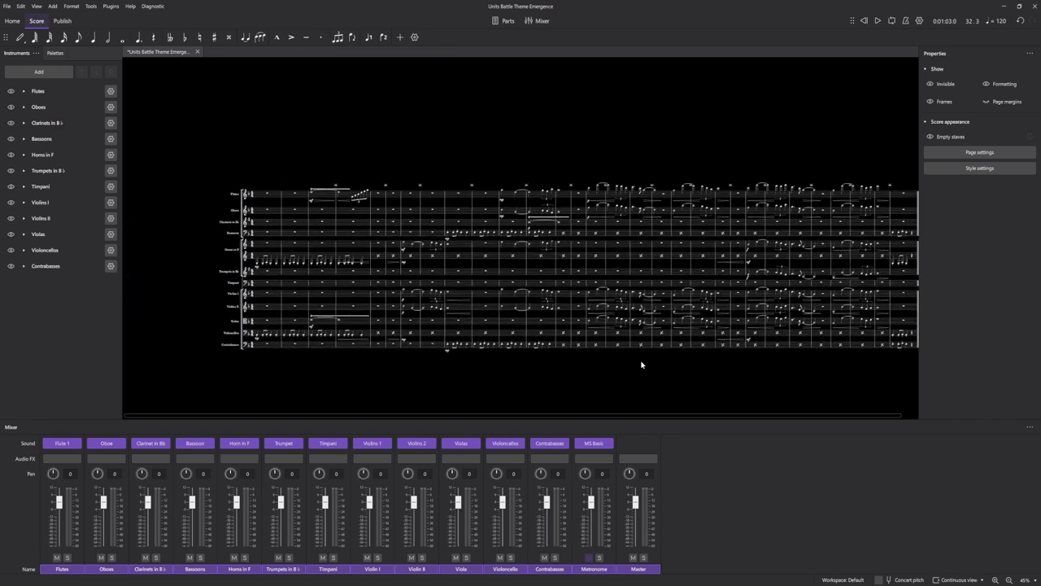
left_click_drag(641, 362, 591, 360)
scroll(601, 362, "up", 2, "ctrl")
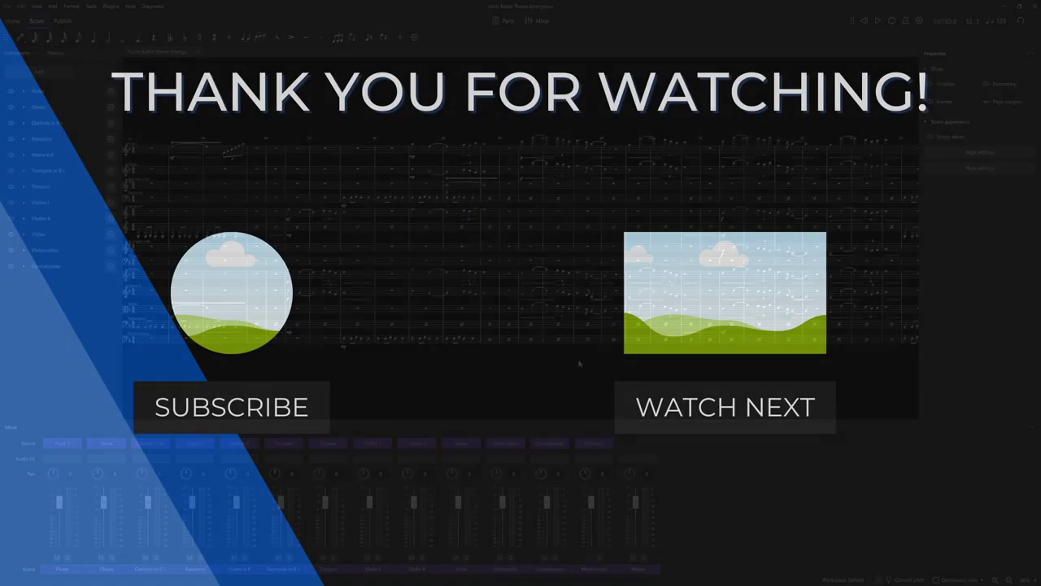